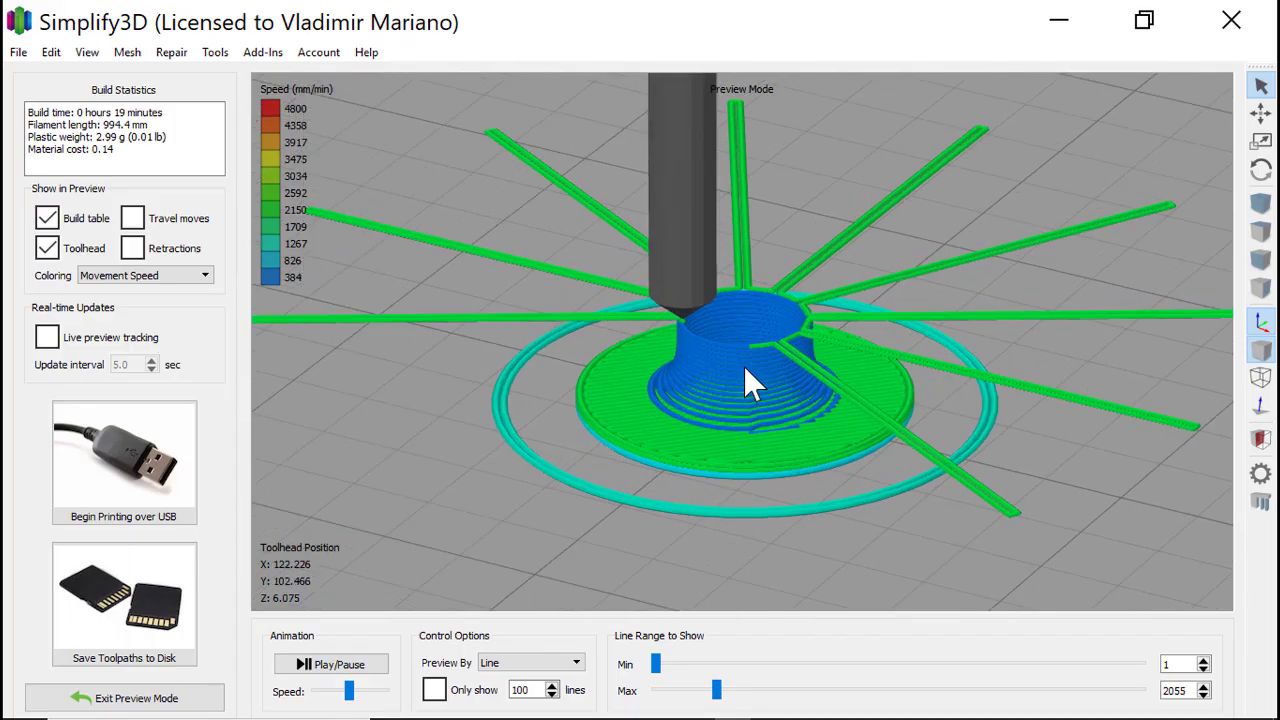
# Step: Scroll through the sliced toolpath preview of the tree's lower layers in Simplify3D
pyautogui.scroll(3, 743, 365)
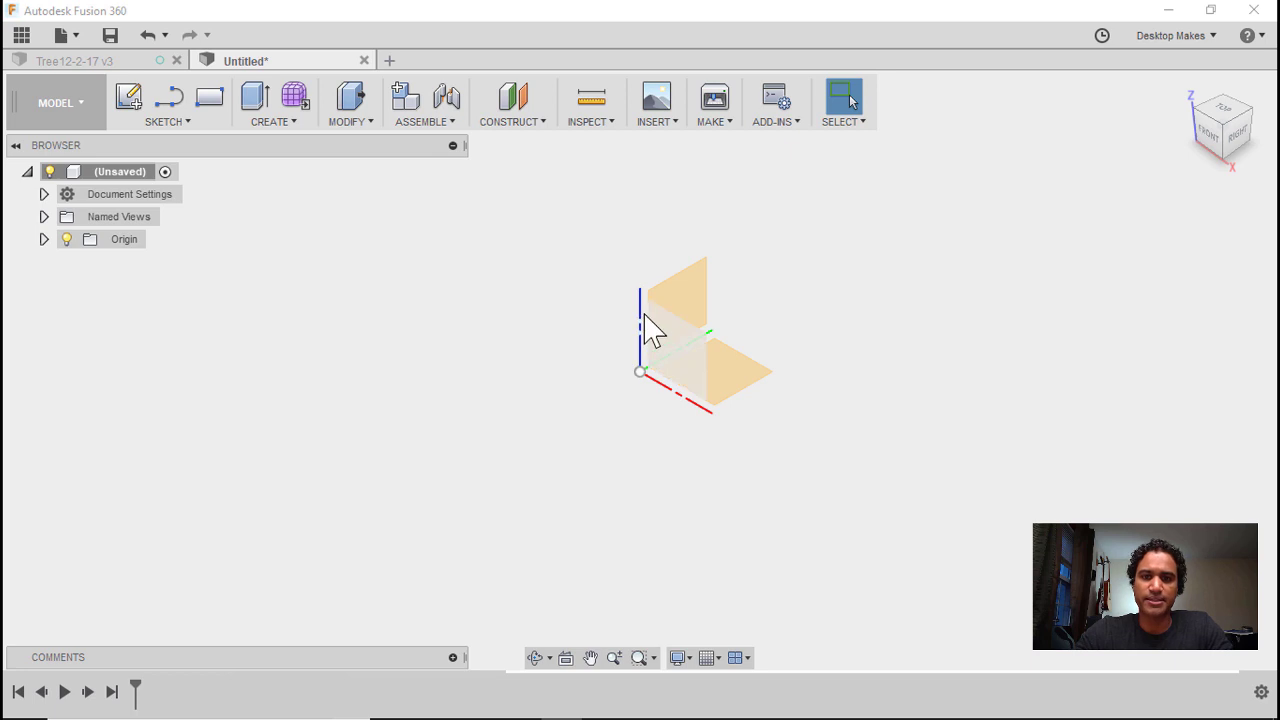
# Step: Set the default modeling orientation to Z up in Preferences
pyautogui.click(1200, 40)
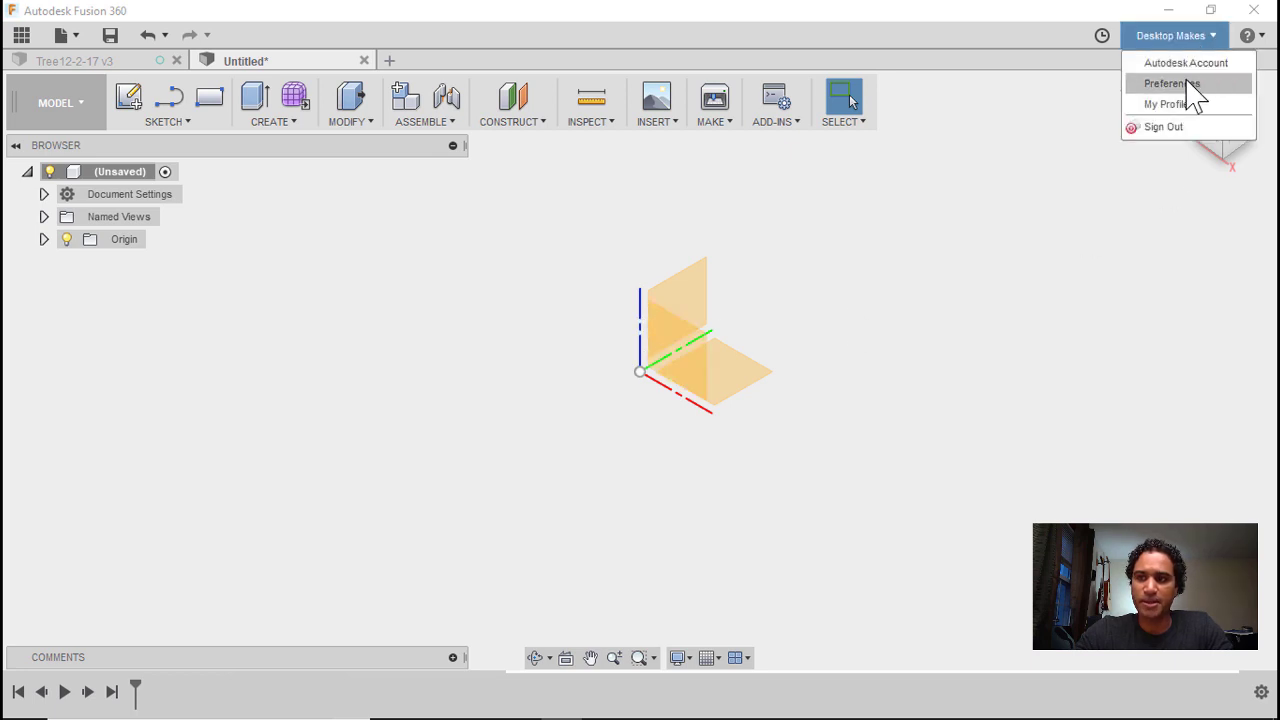
pyautogui.click(1187, 84)
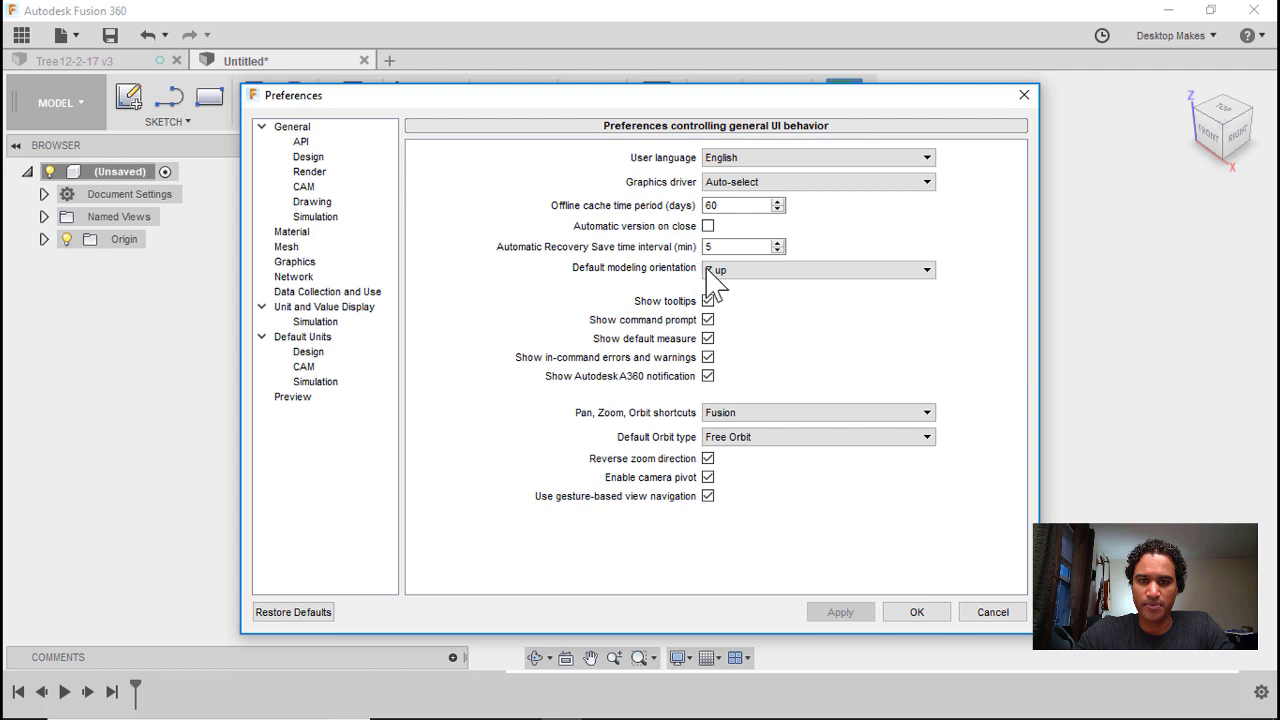
pyautogui.click(724, 276)
pyautogui.click(738, 308)
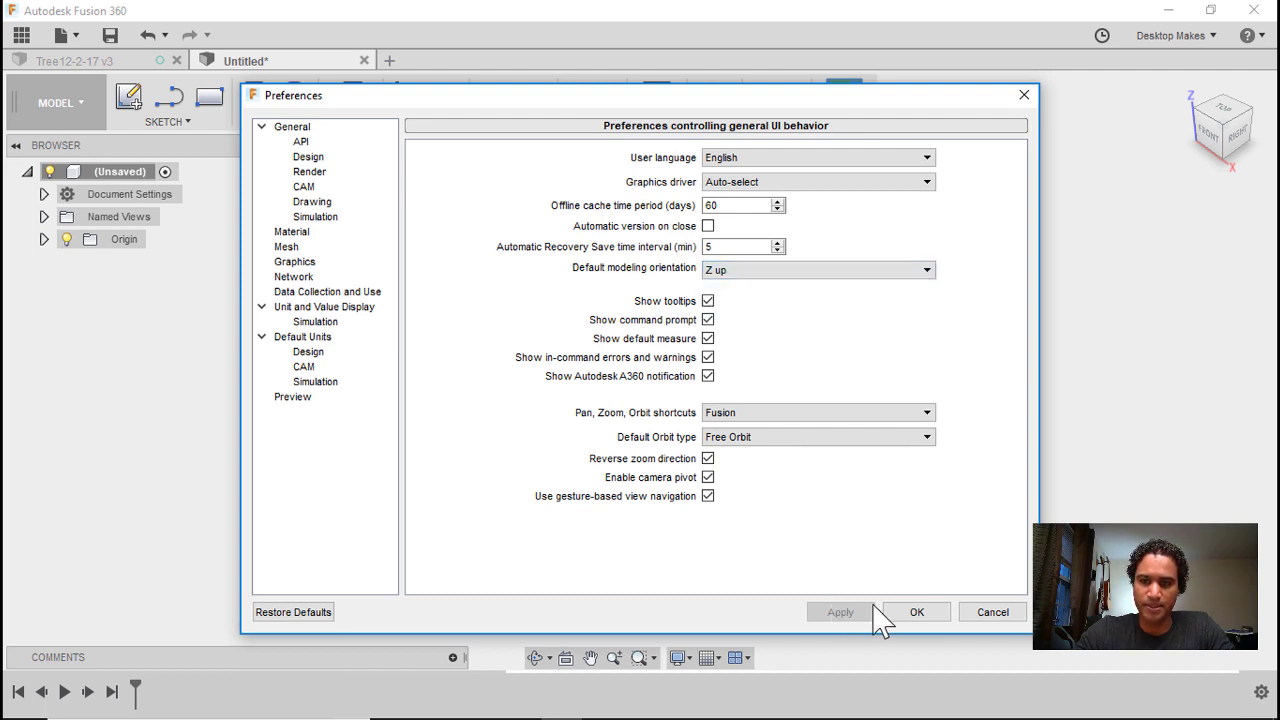
pyautogui.click(917, 612)
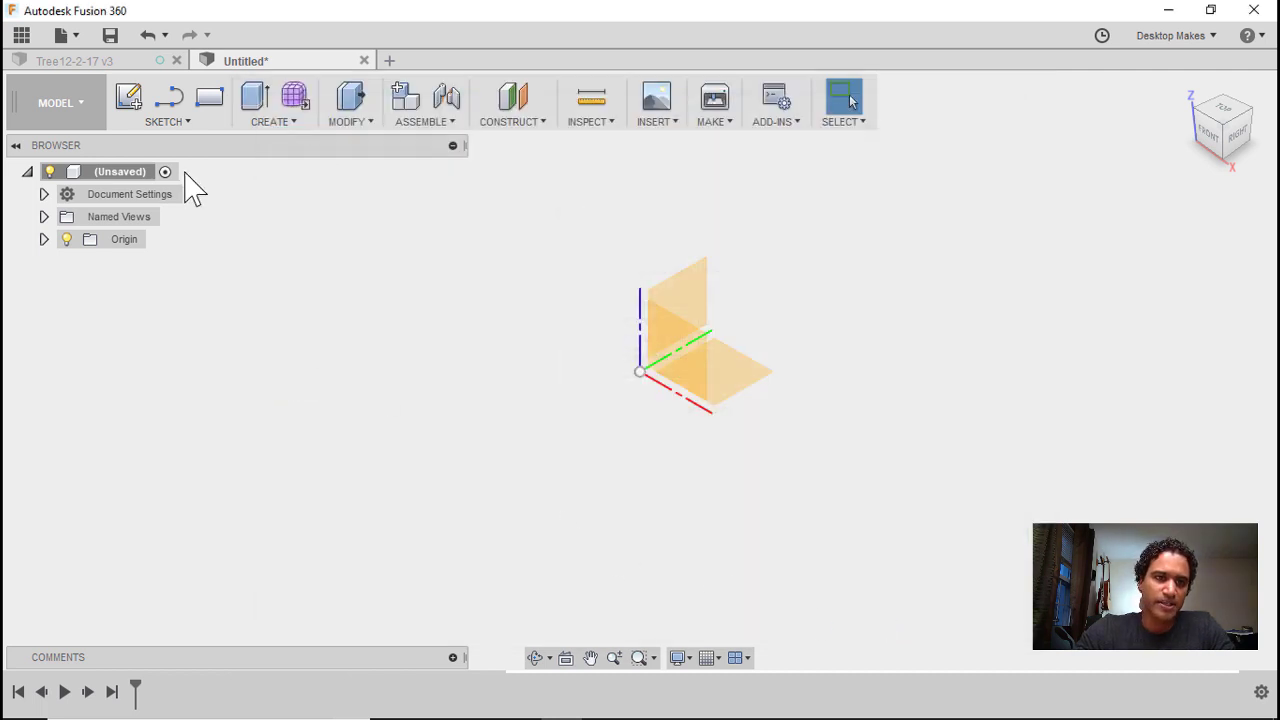
# Step: Start a sketch on the XY ground plane and hide the Origin
pyautogui.click(128, 97)
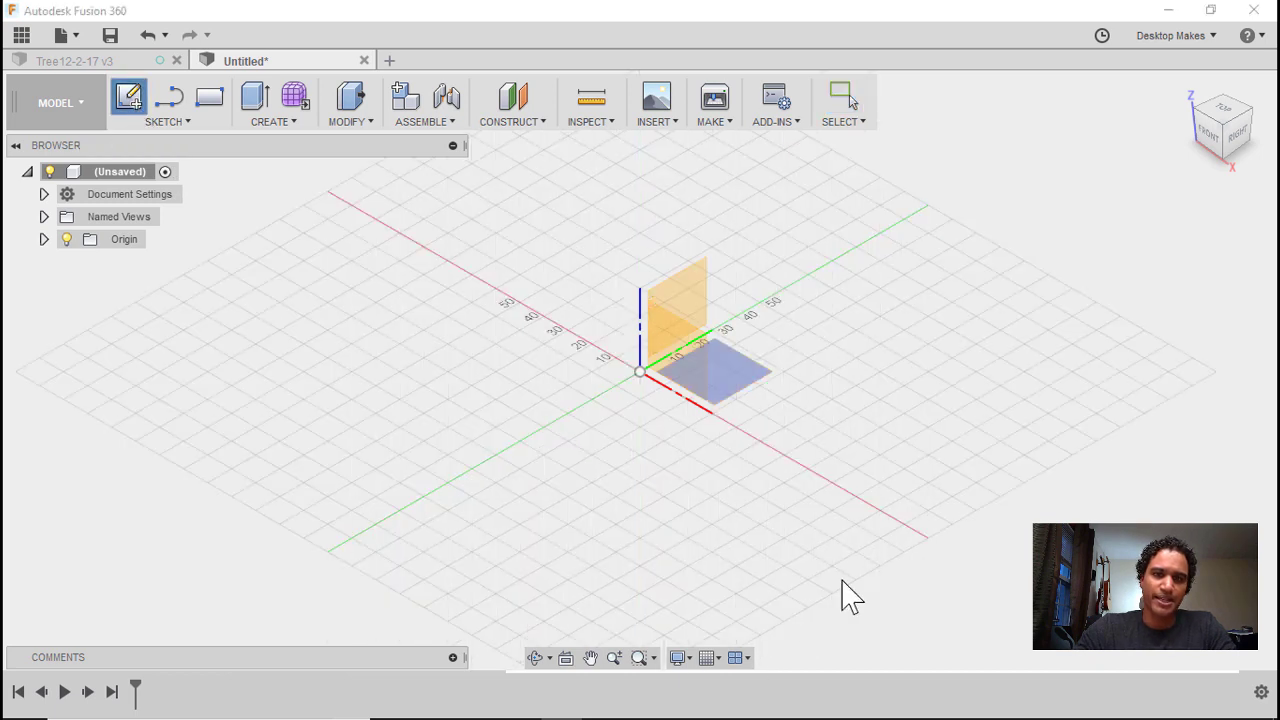
pyautogui.click(743, 380)
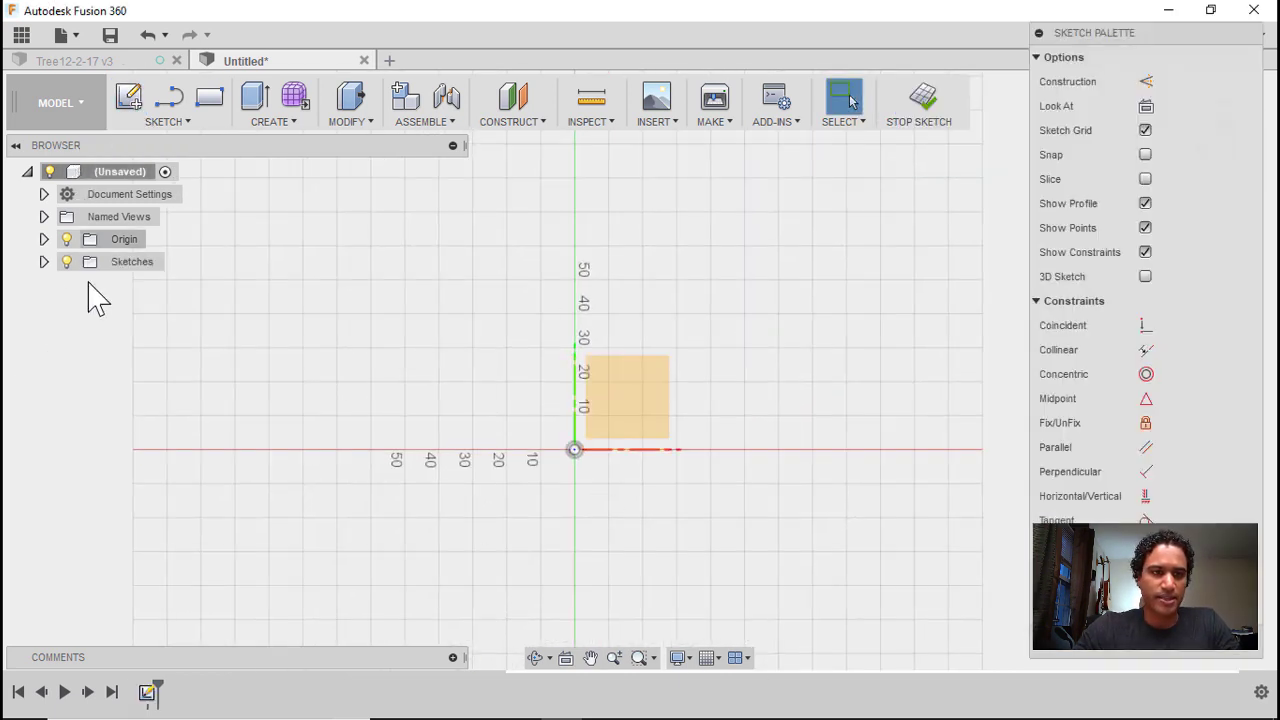
pyautogui.click(68, 241)
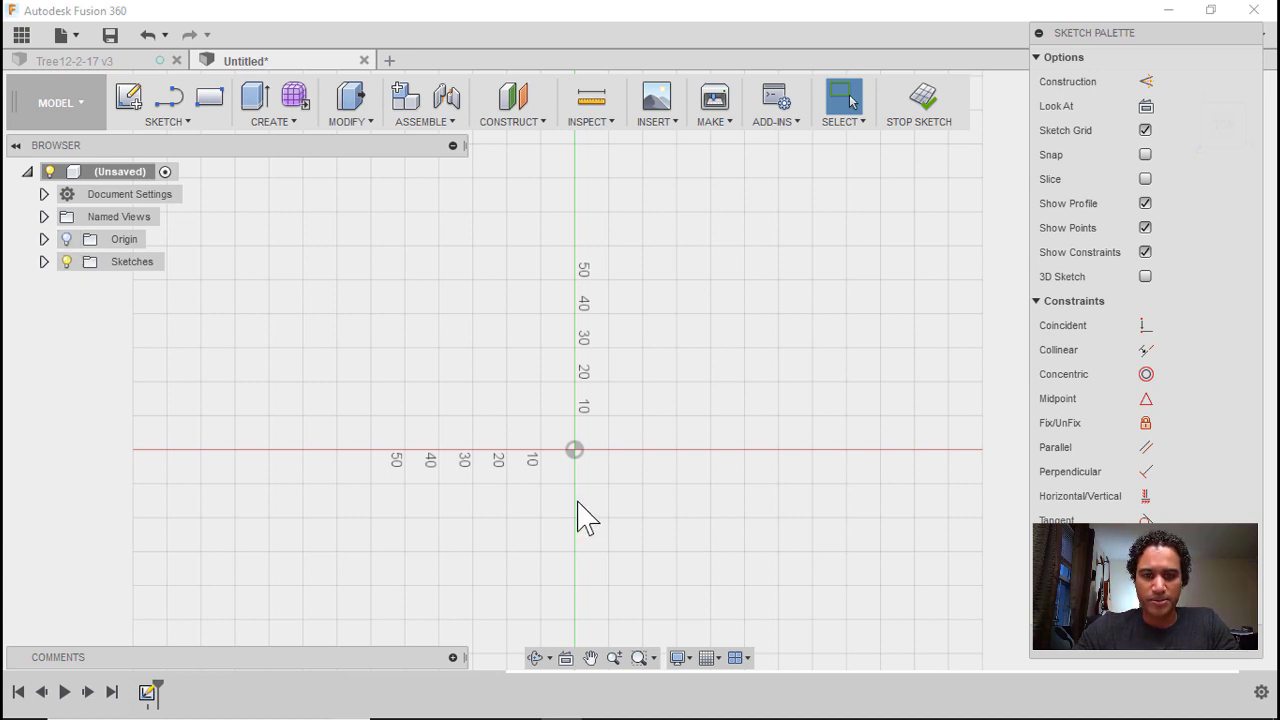
# Step: Draw a 3 mm diameter circle centred on the origin
pyautogui.press('c')
pyautogui.click(577, 451)
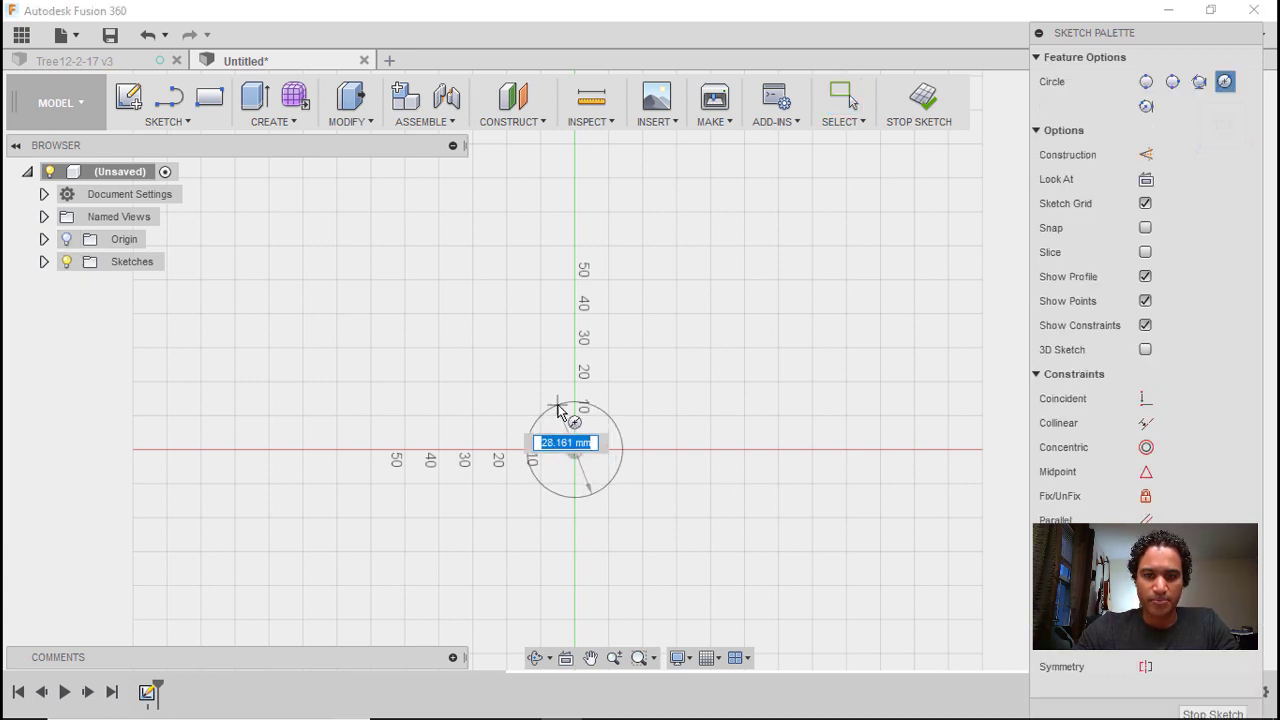
pyautogui.write('3')
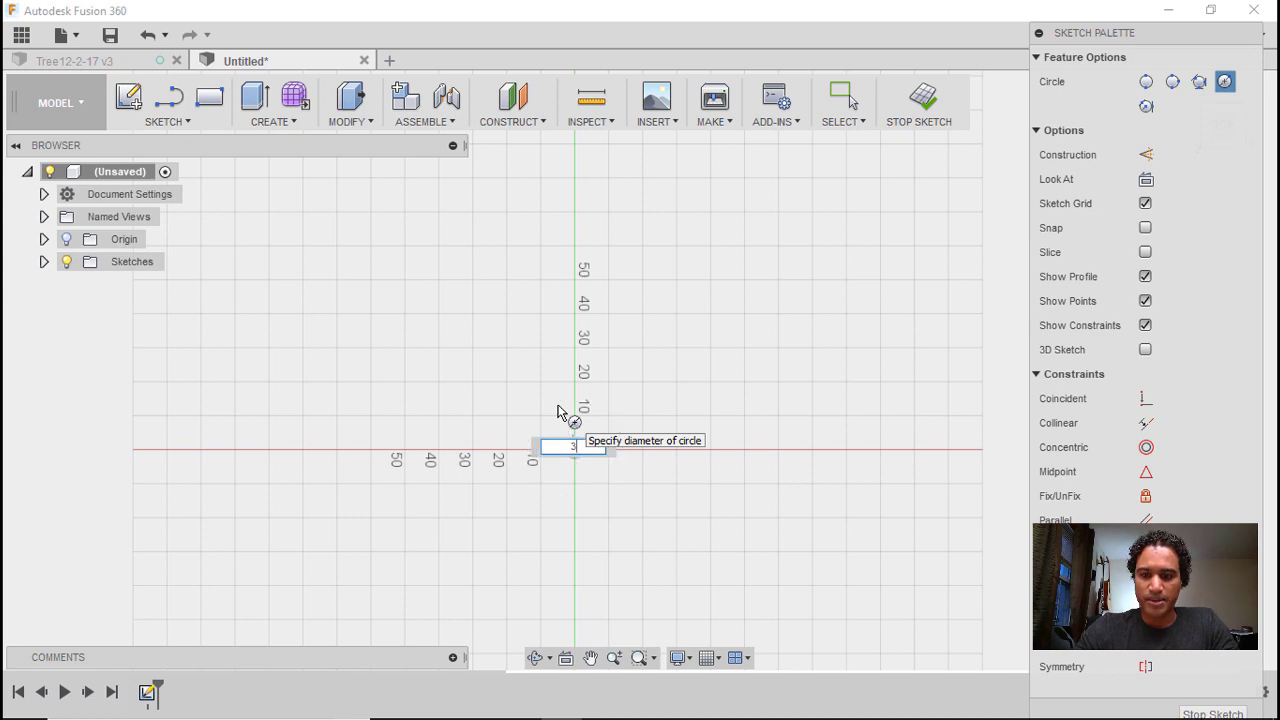
pyautogui.press('Return')
pyautogui.press('Escape')
# Step: Draw a 1 mm wide, 30 mm tall rectangle above the circle
pyautogui.scroll(8, 568, 450)
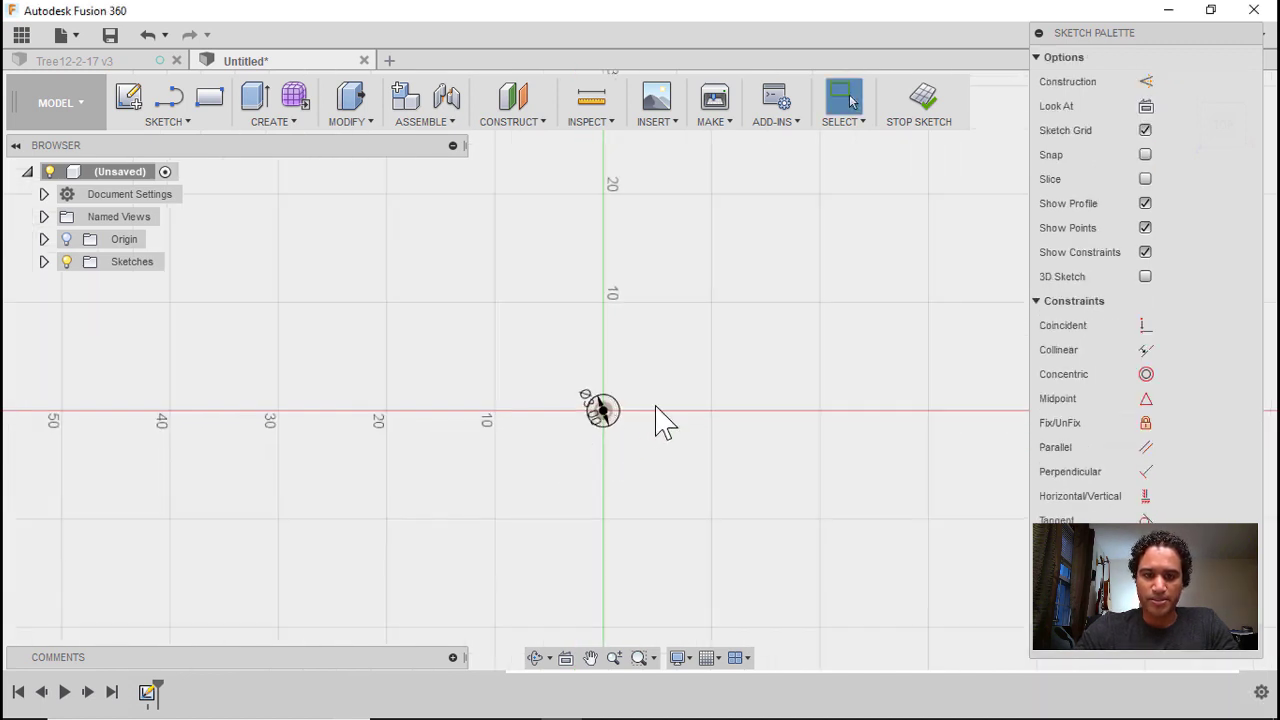
pyautogui.moveTo(782, 292); pyautogui.dragTo(688, 362, button='middle')
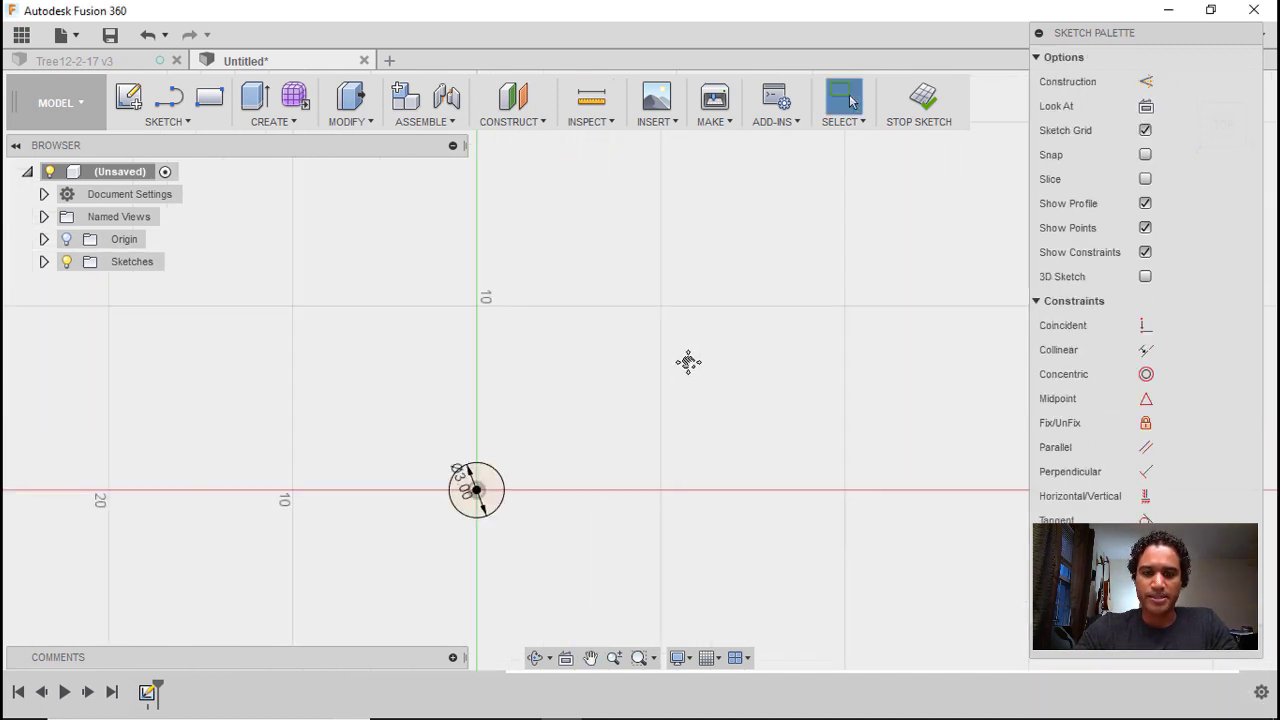
pyautogui.press('r')
pyautogui.click(676, 222)
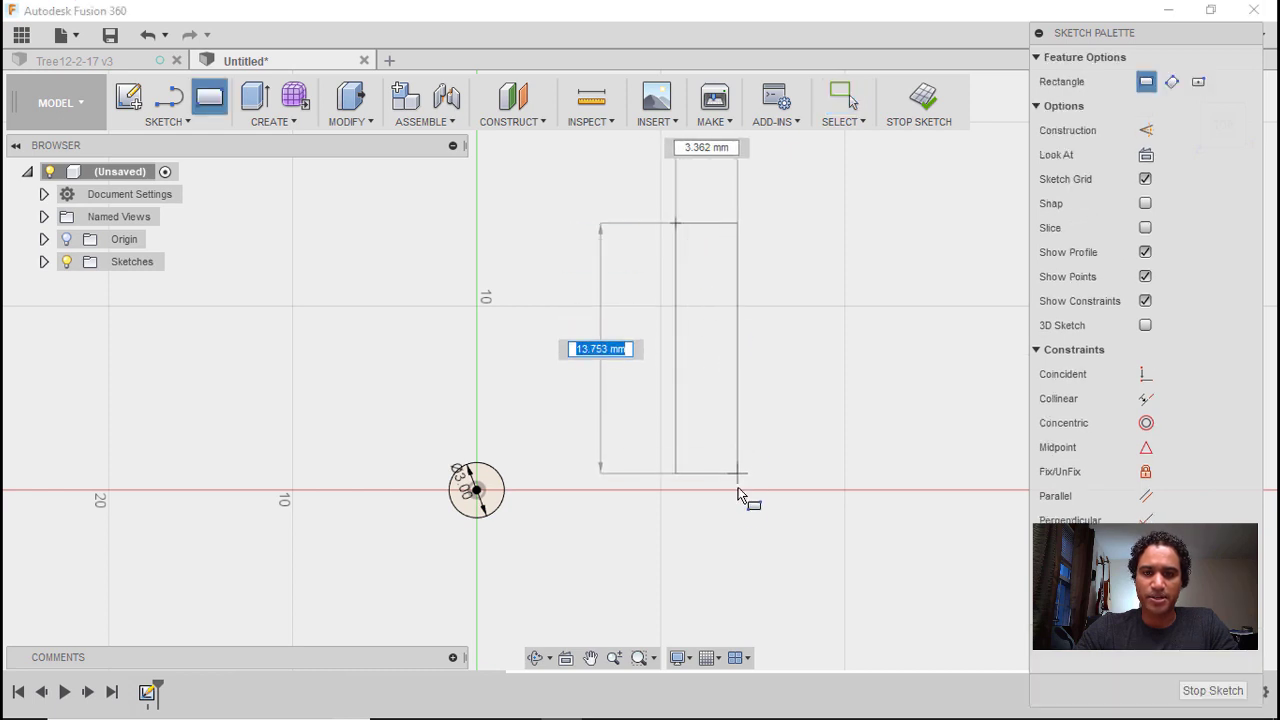
pyautogui.write('3')
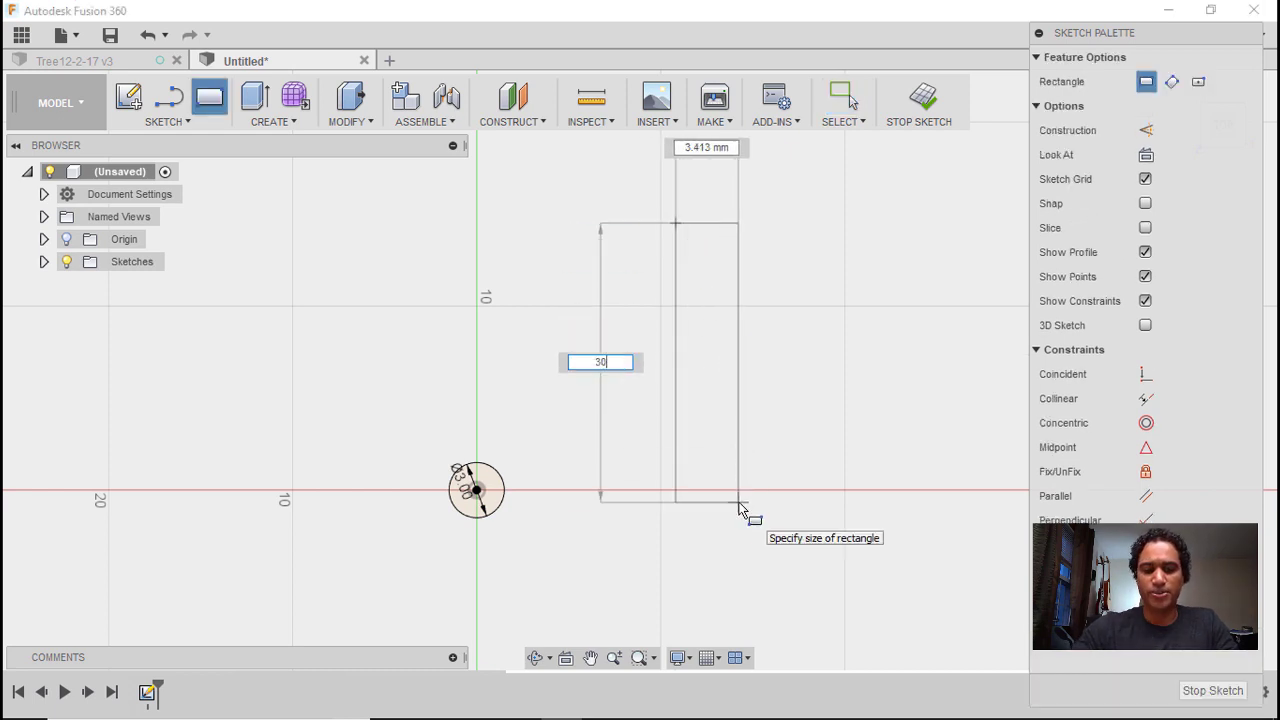
pyautogui.write('0')
pyautogui.press('Tab')
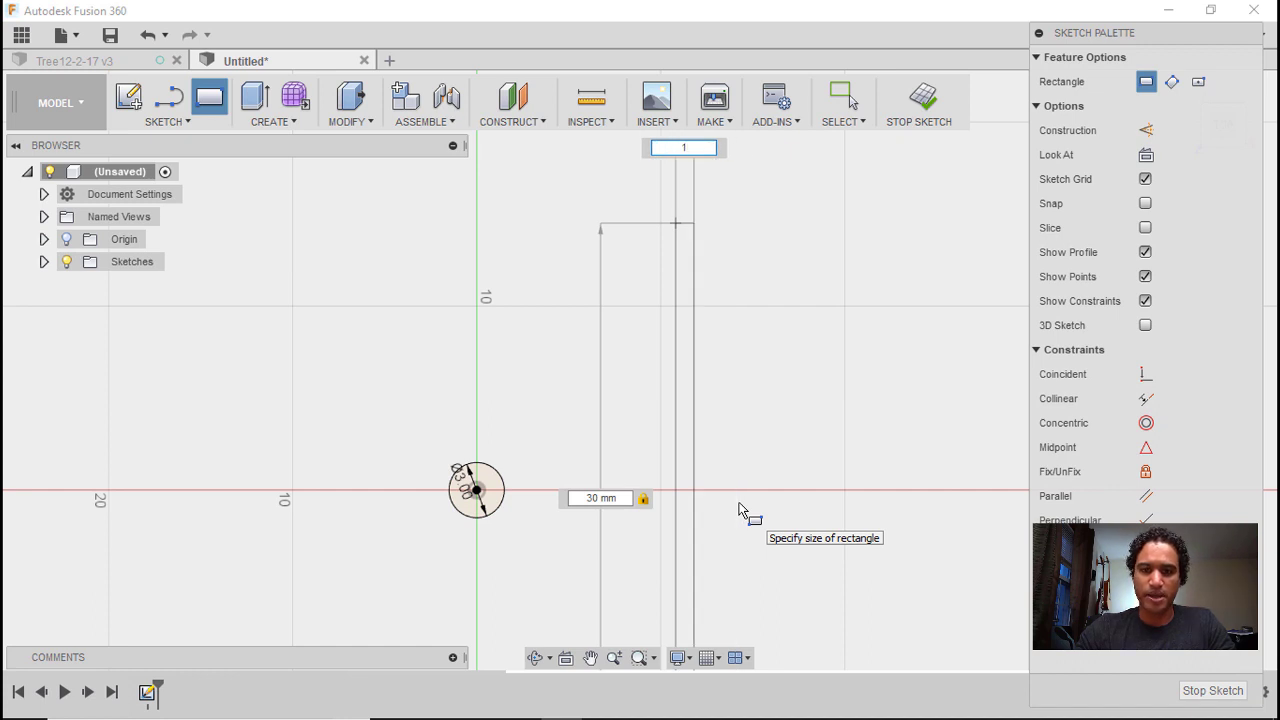
pyautogui.press('Return')
pyautogui.press('Escape')
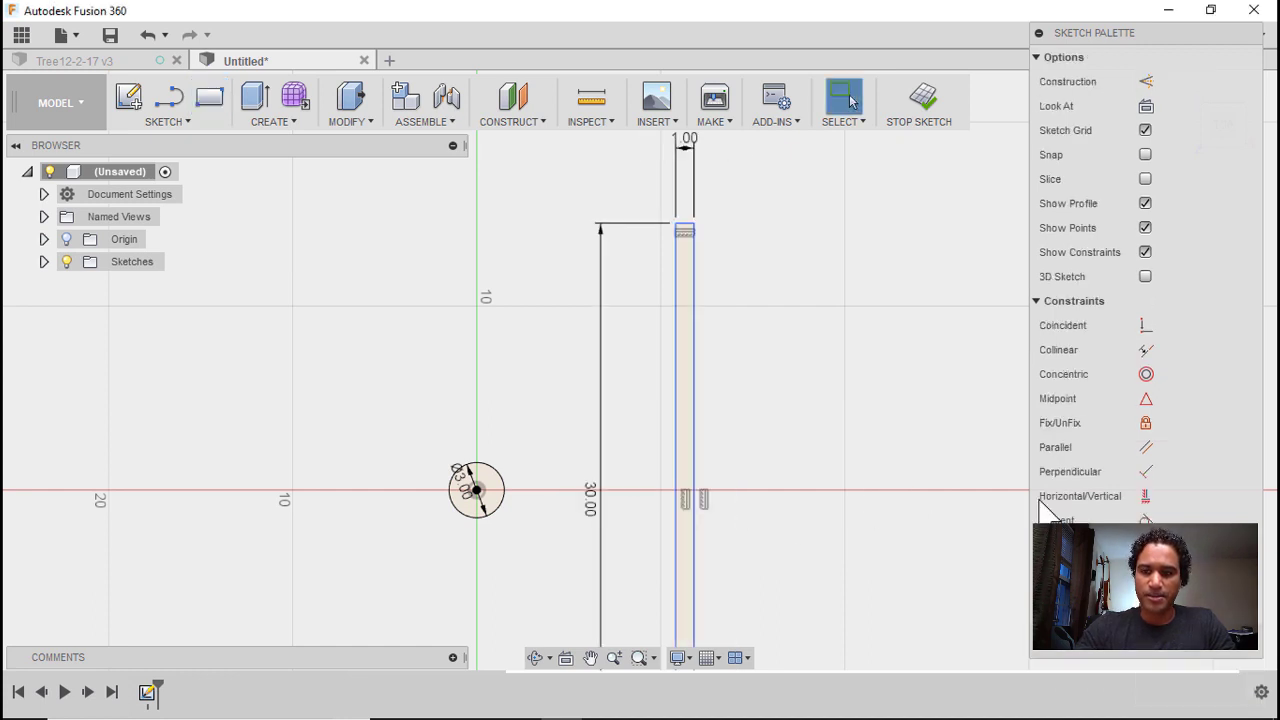
# Step: Constrain the rectangle's bottom-edge midpoint to the 3 mm circle's centre
pyautogui.click(1146, 400)
pyautogui.moveTo(783, 531); pyautogui.dragTo(777, 180, button='middle')
pyautogui.scroll(-1, 737, 358)
pyautogui.scroll(3, 694, 390)
pyautogui.moveTo(551, 171); pyautogui.dragTo(708, 646, button='middle')
pyautogui.scroll(3, 517, 403)
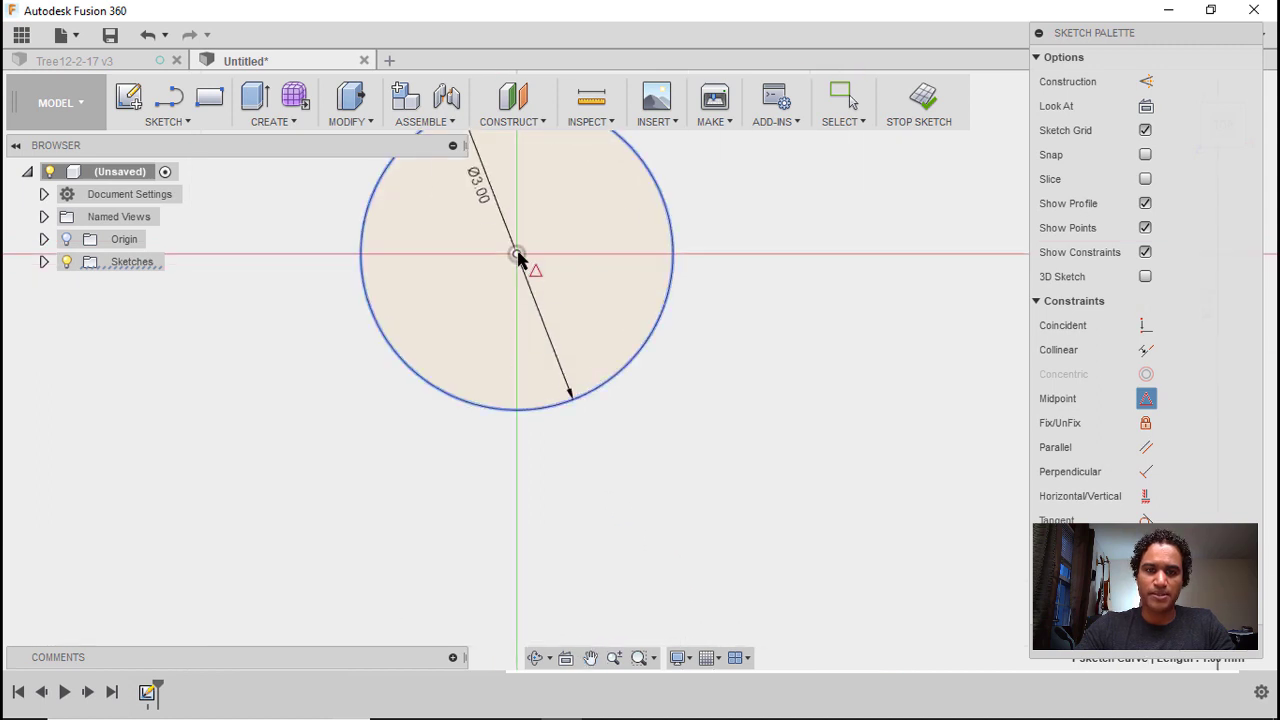
pyautogui.click(517, 255)
pyautogui.moveTo(517, 255); pyautogui.dragTo(594, 491, button='middle')
pyautogui.scroll(-3, 597, 494)
pyautogui.scroll(-3, 597, 494)
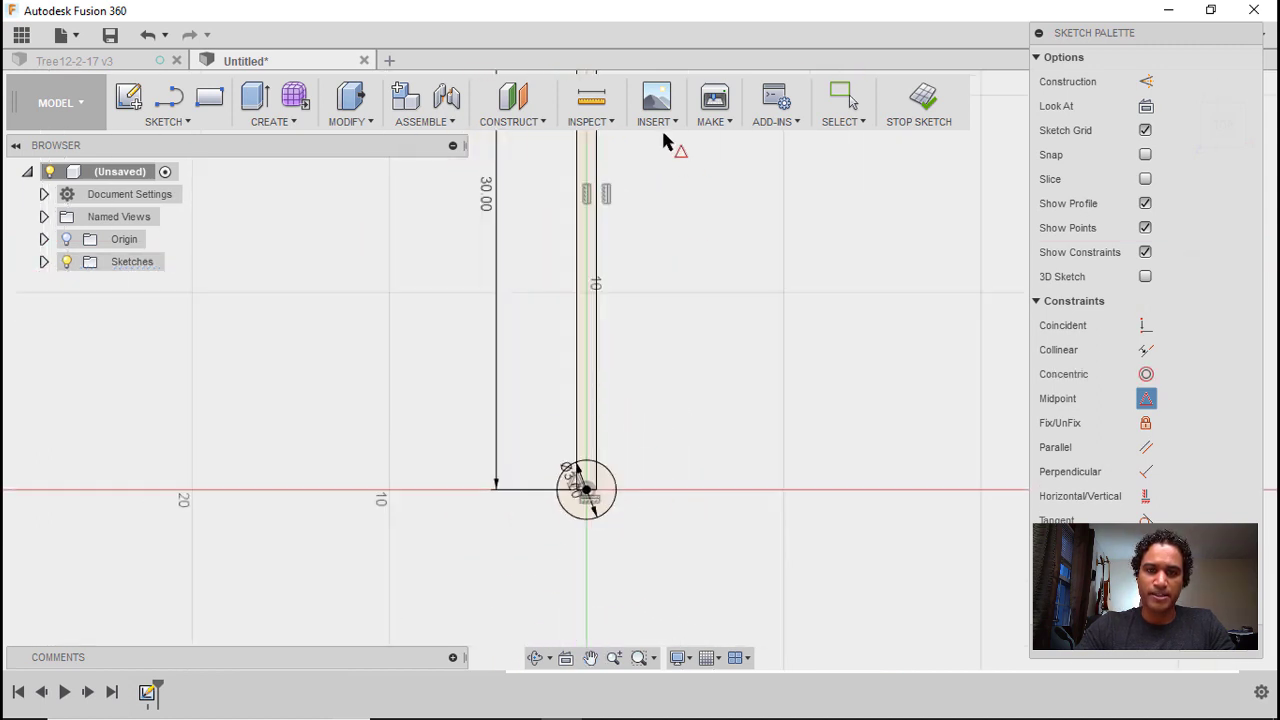
pyautogui.scroll(4, 587, 510)
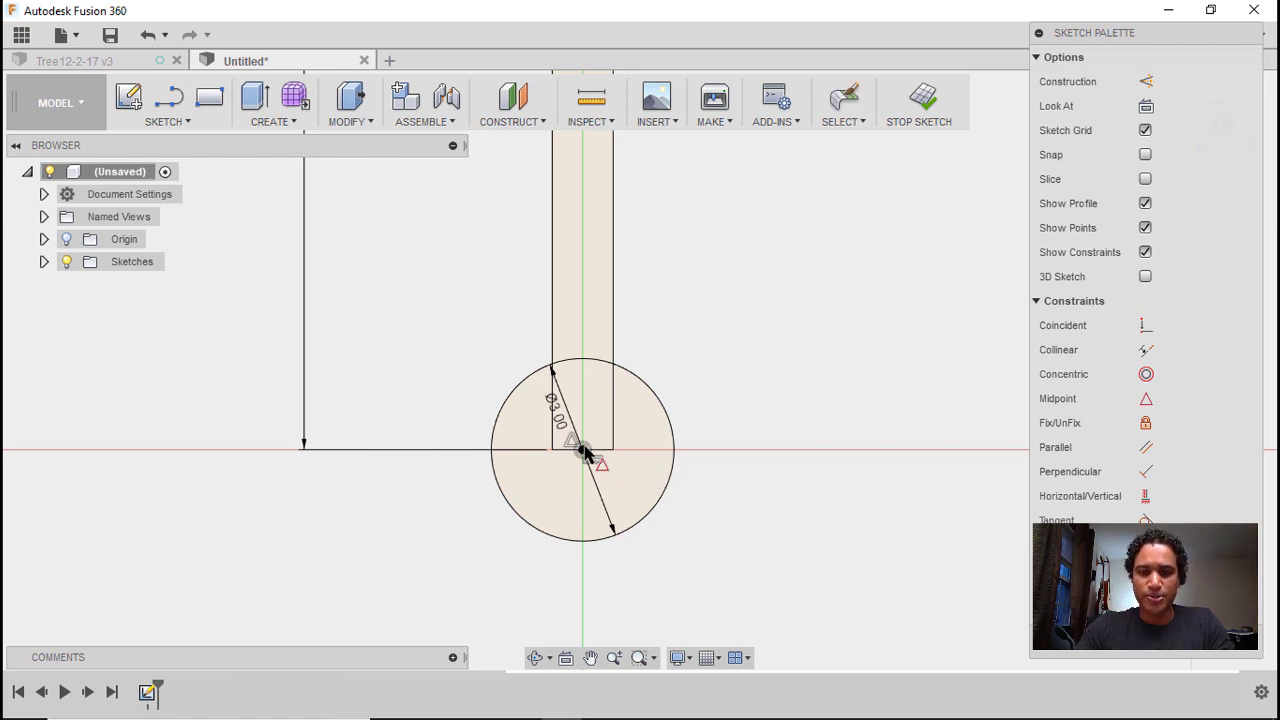
pyautogui.click(572, 456)
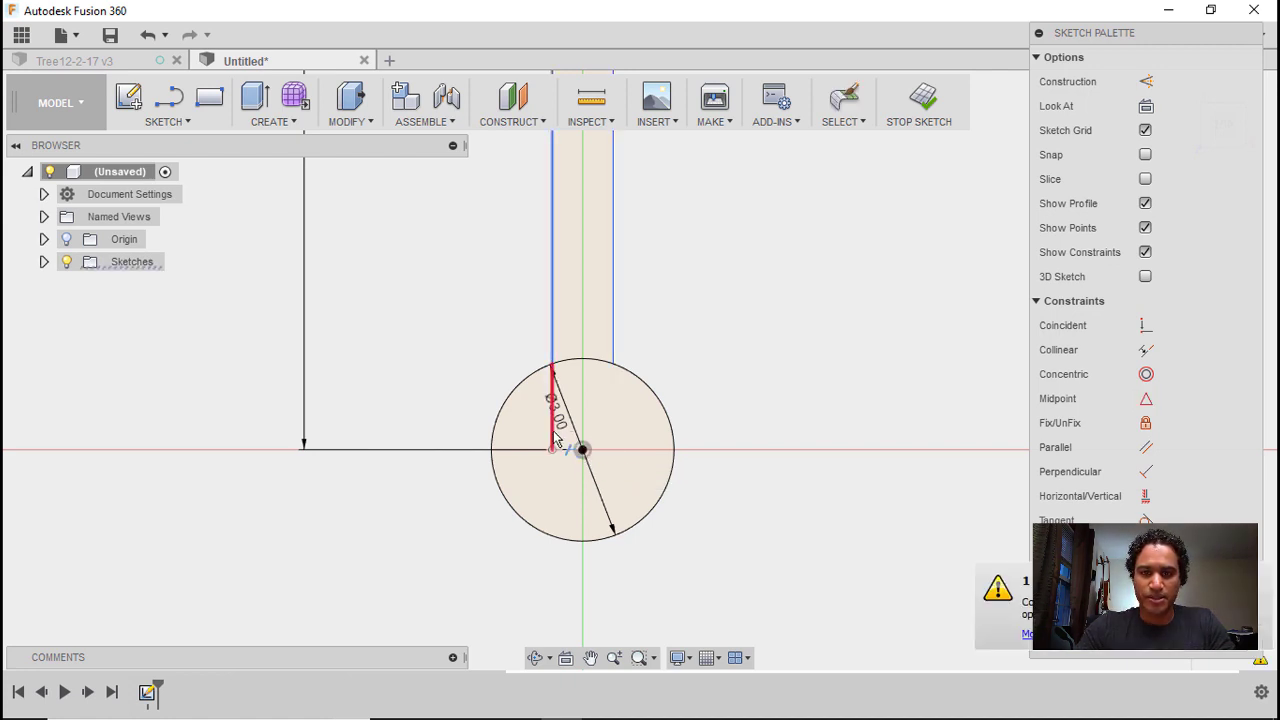
pyautogui.scroll(-4, 666, 349)
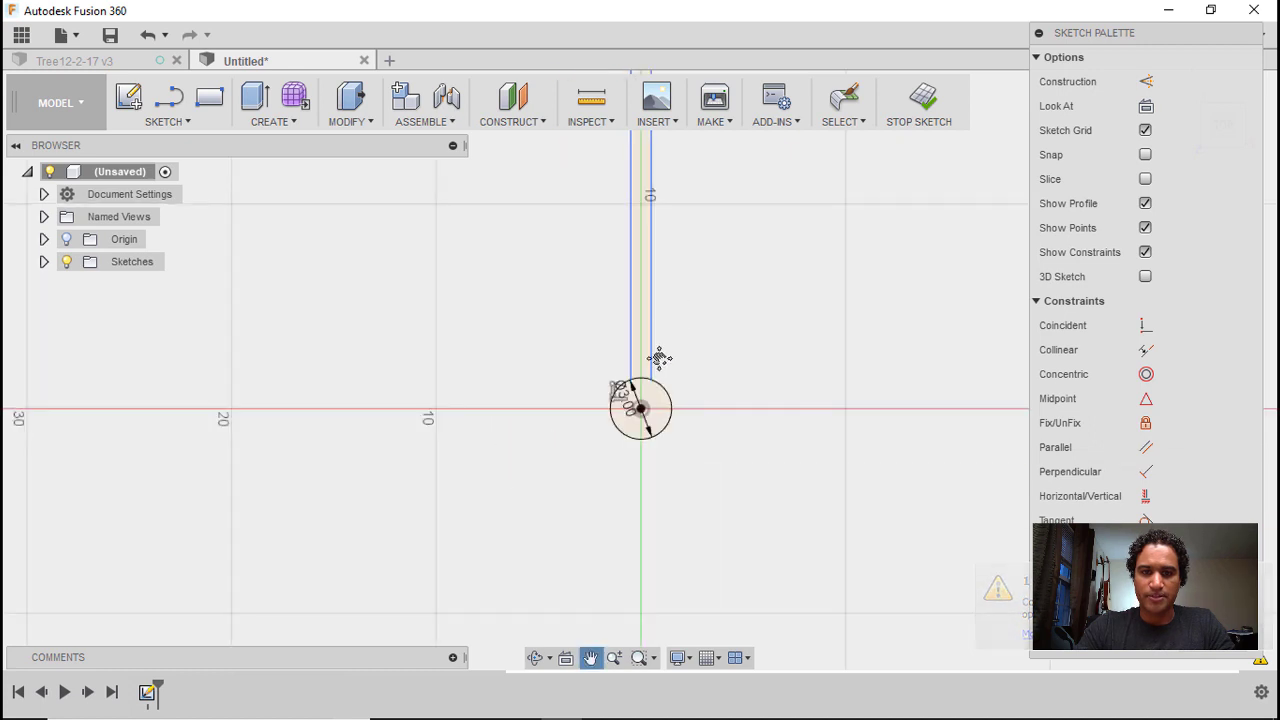
pyautogui.scroll(-3, 640, 420)
# Step: Start Trim with the circle and strip base framed in view
pyautogui.press('t')
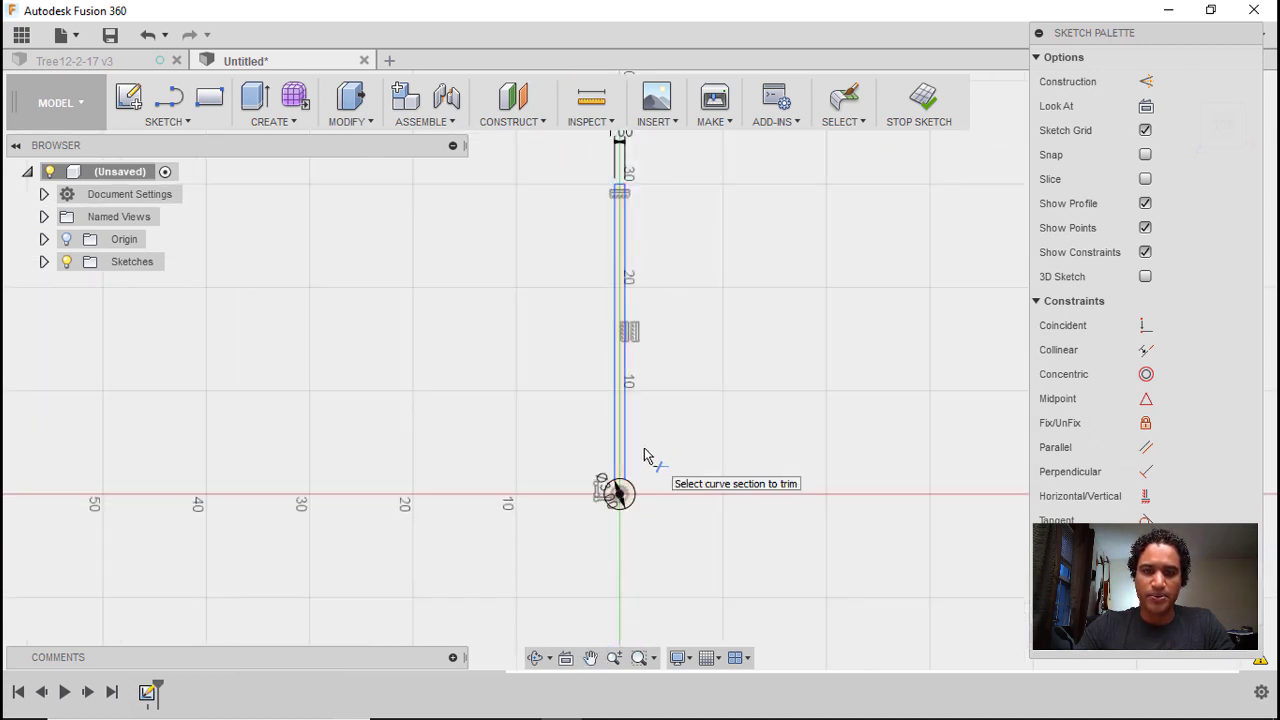
pyautogui.scroll(4, 645, 455)
pyautogui.moveTo(649, 451); pyautogui.dragTo(655, 392, button='middle')
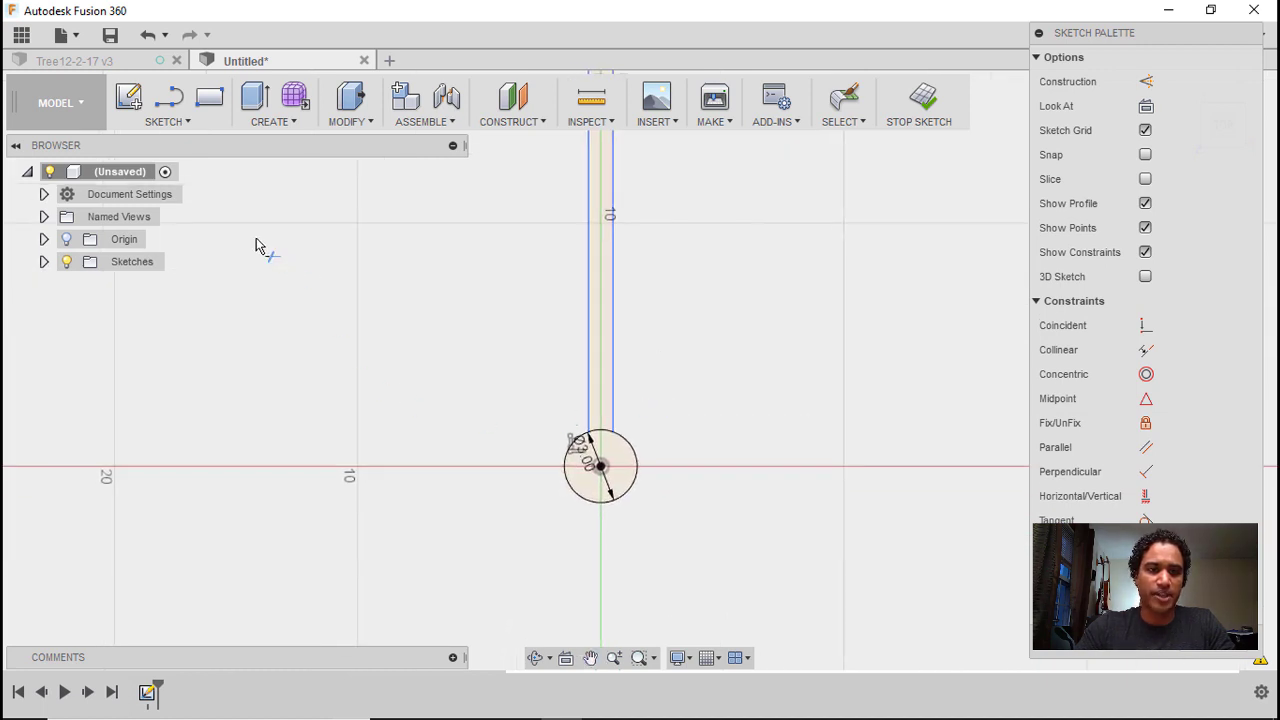
# Step: Circular-pattern the strip's edges 12 times around the circle centre
pyautogui.click(173, 132)
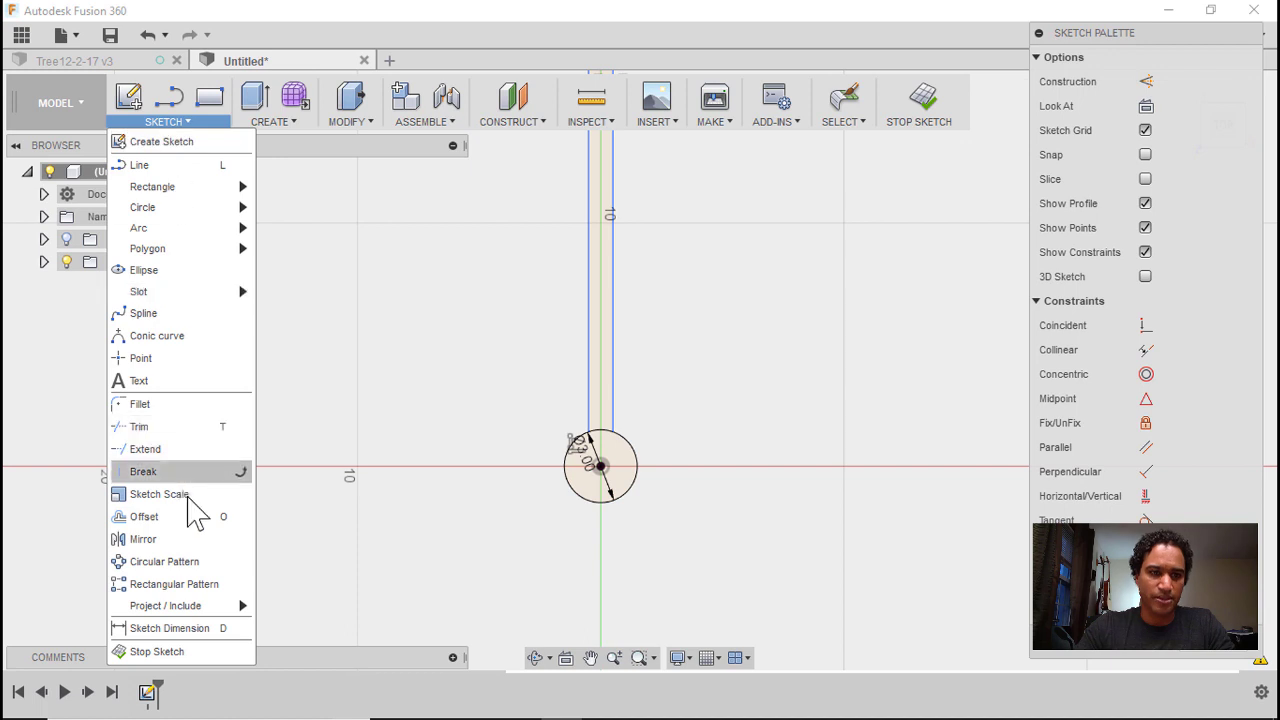
pyautogui.click(195, 562)
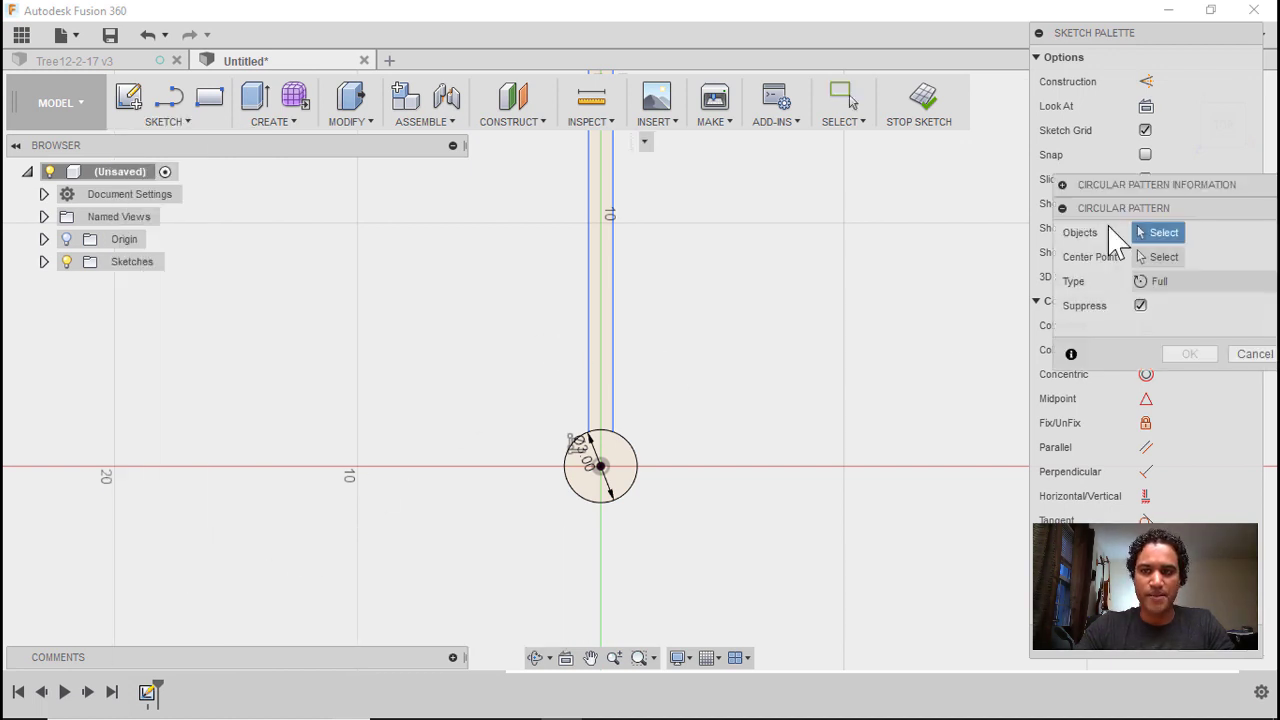
pyautogui.moveTo(1114, 210)
pyautogui.mouseDown()
pyautogui.moveTo(847, 170)
pyautogui.moveTo(857, 158)
pyautogui.mouseUp()
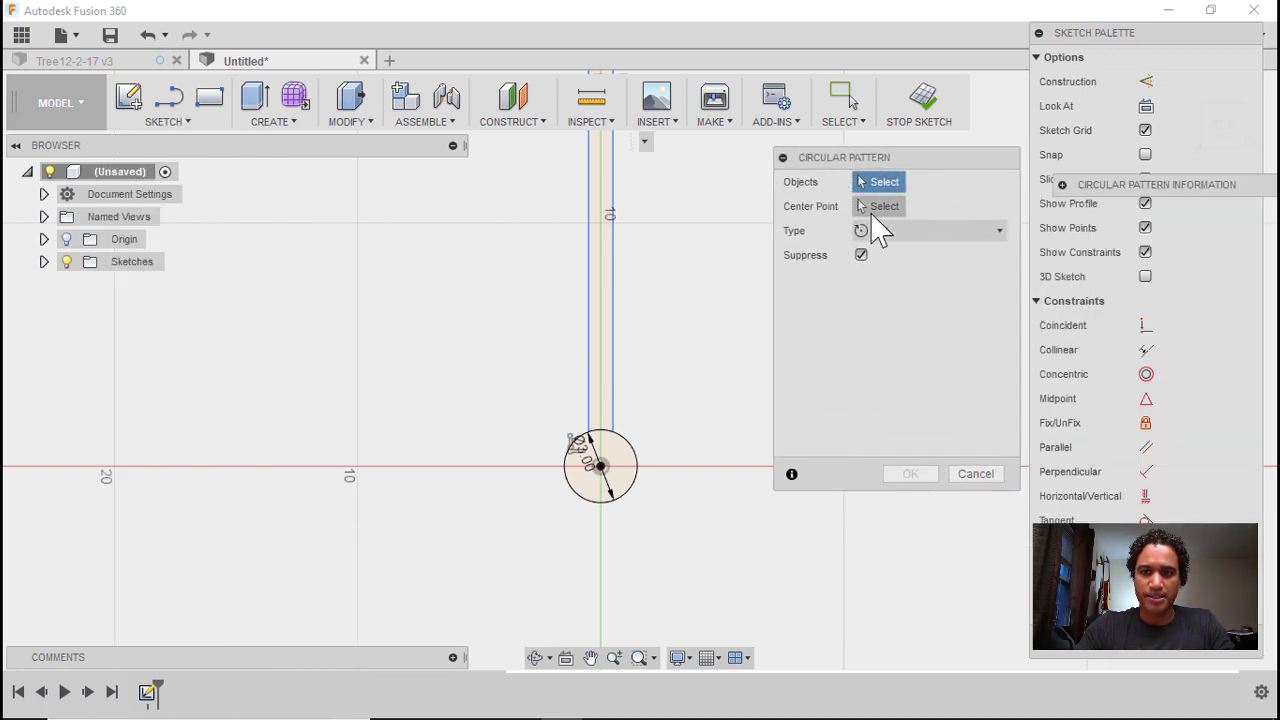
pyautogui.doubleClick(588, 350)
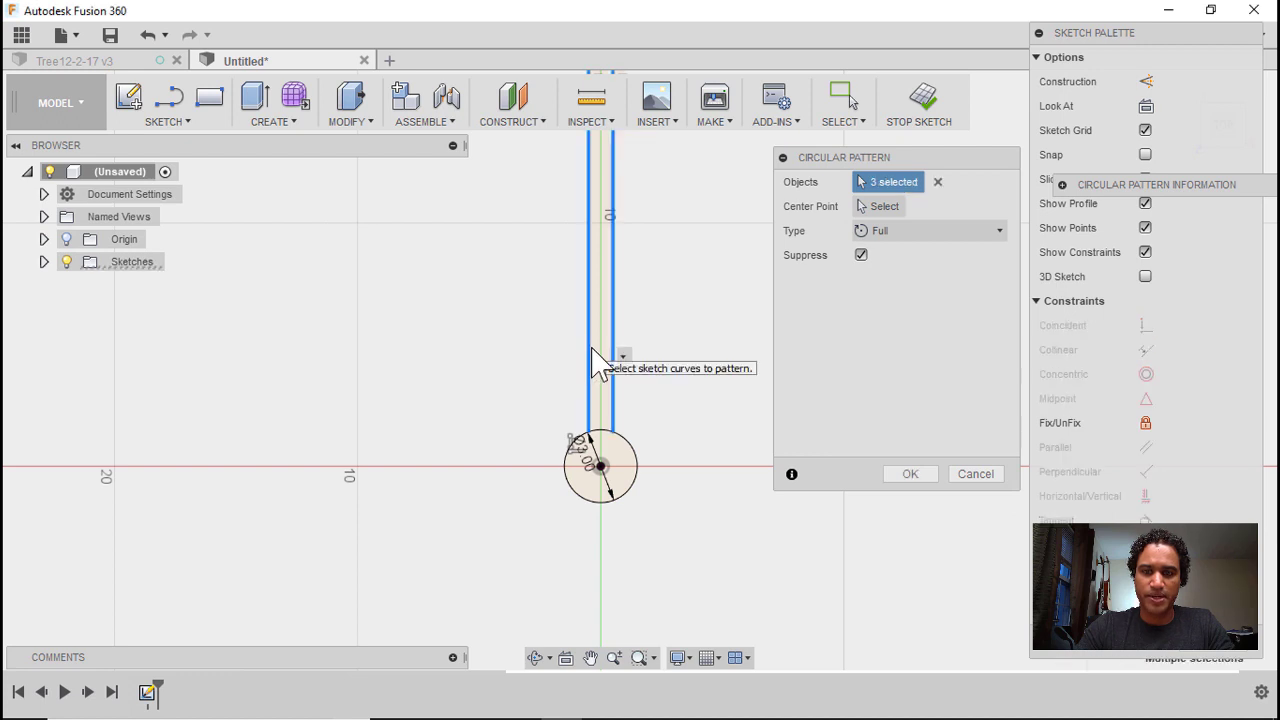
pyautogui.click(877, 207)
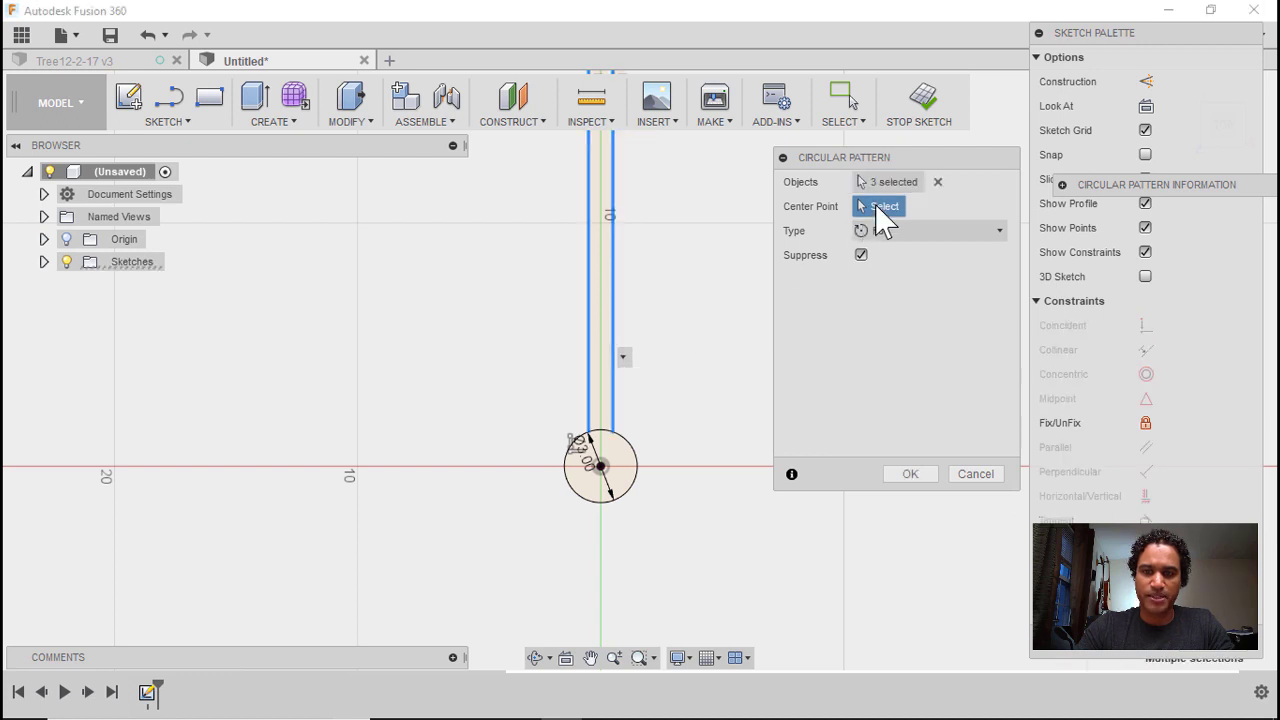
pyautogui.click(633, 478)
pyautogui.click(883, 280)
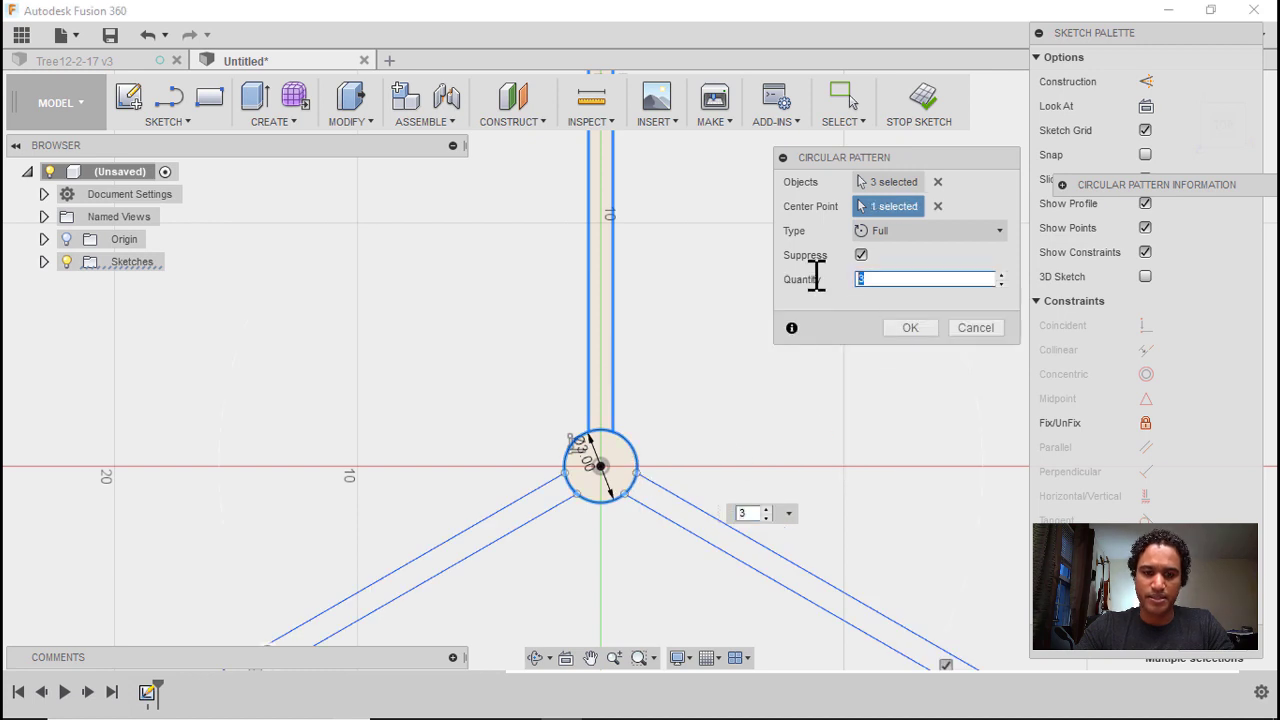
pyautogui.write('12')
pyautogui.click(920, 330)
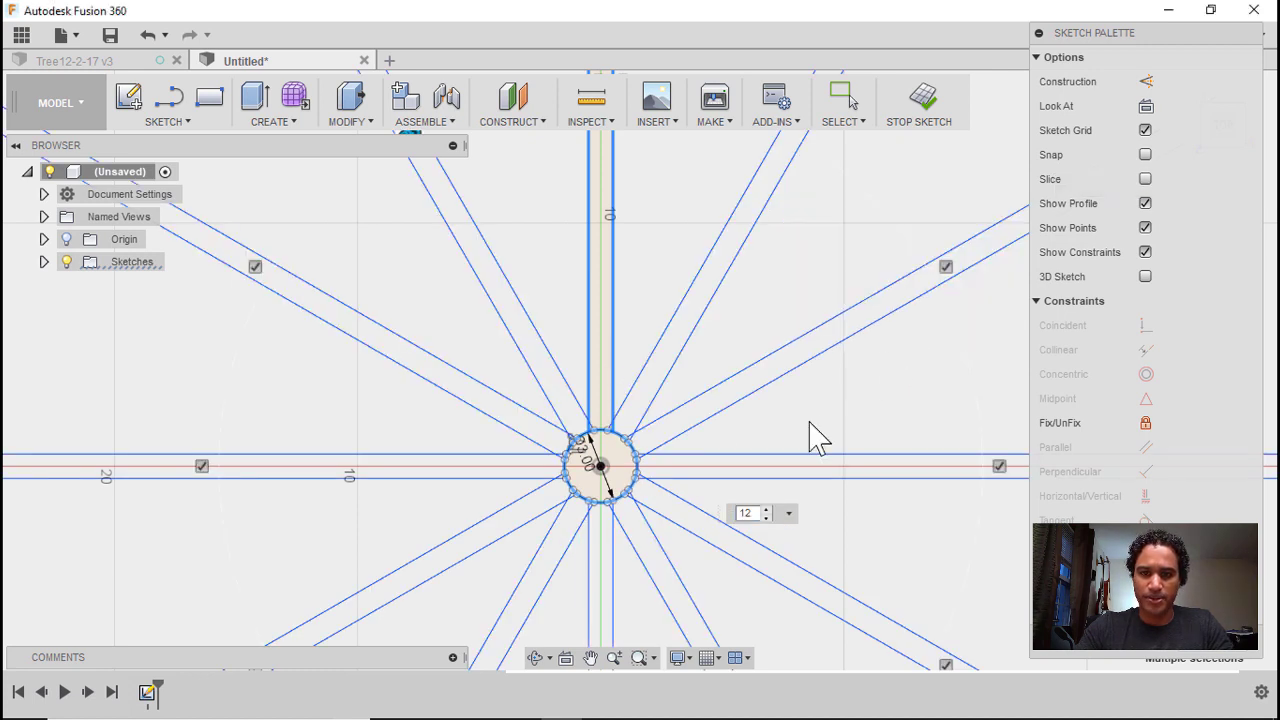
pyautogui.press('Escape')
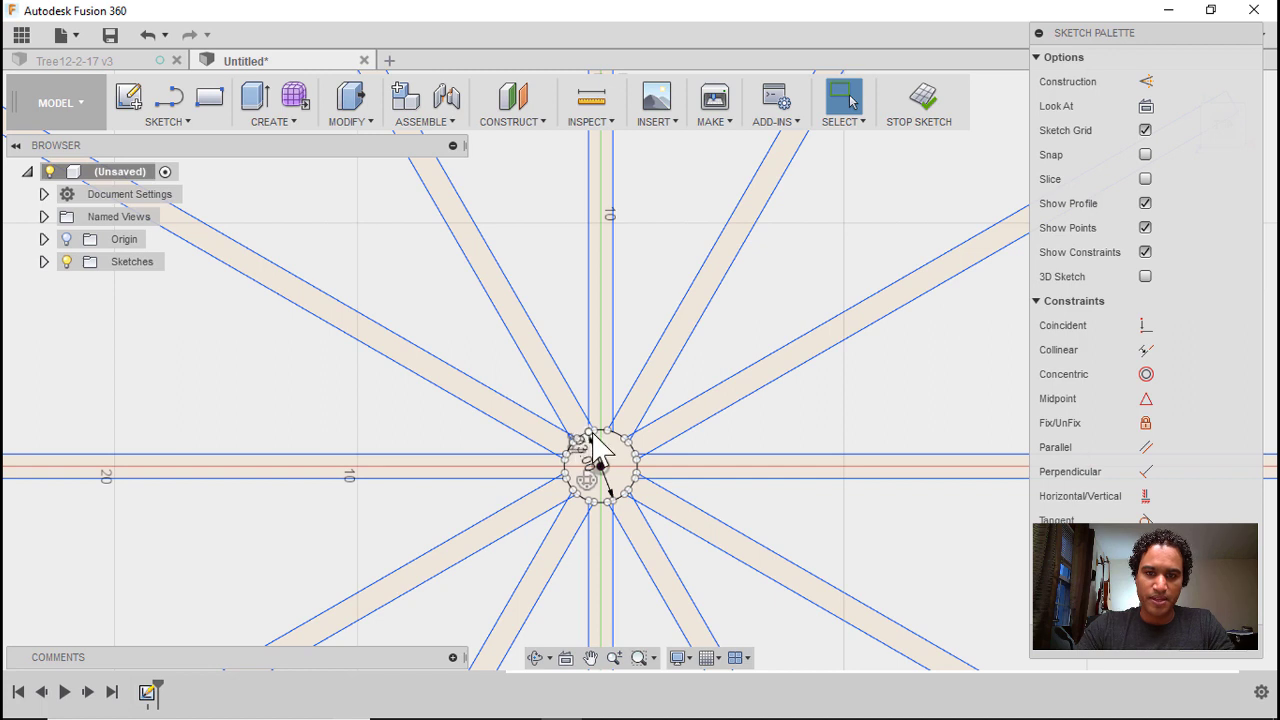
# Step: Make the 3 mm centre circle construction geometry
pyautogui.scroll(6, 600, 450)
pyautogui.scroll(3, 600, 450)
pyautogui.click(566, 346)
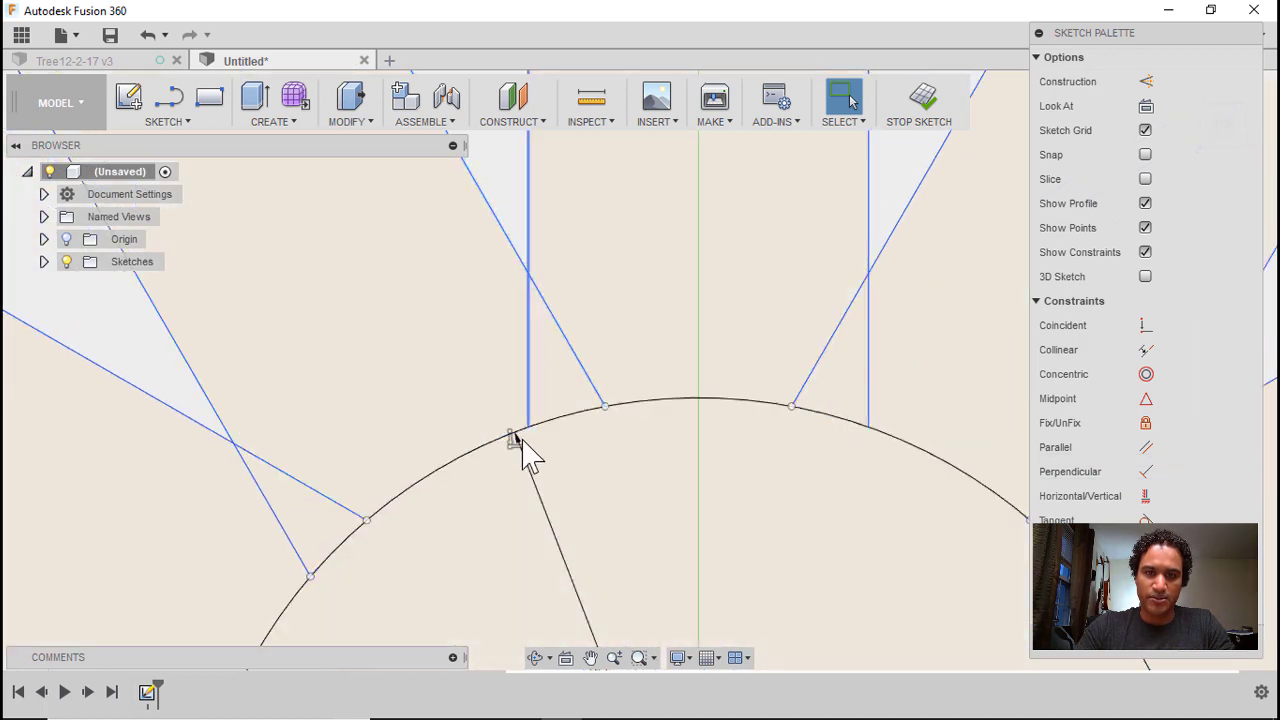
pyautogui.scroll(-2, 548, 445)
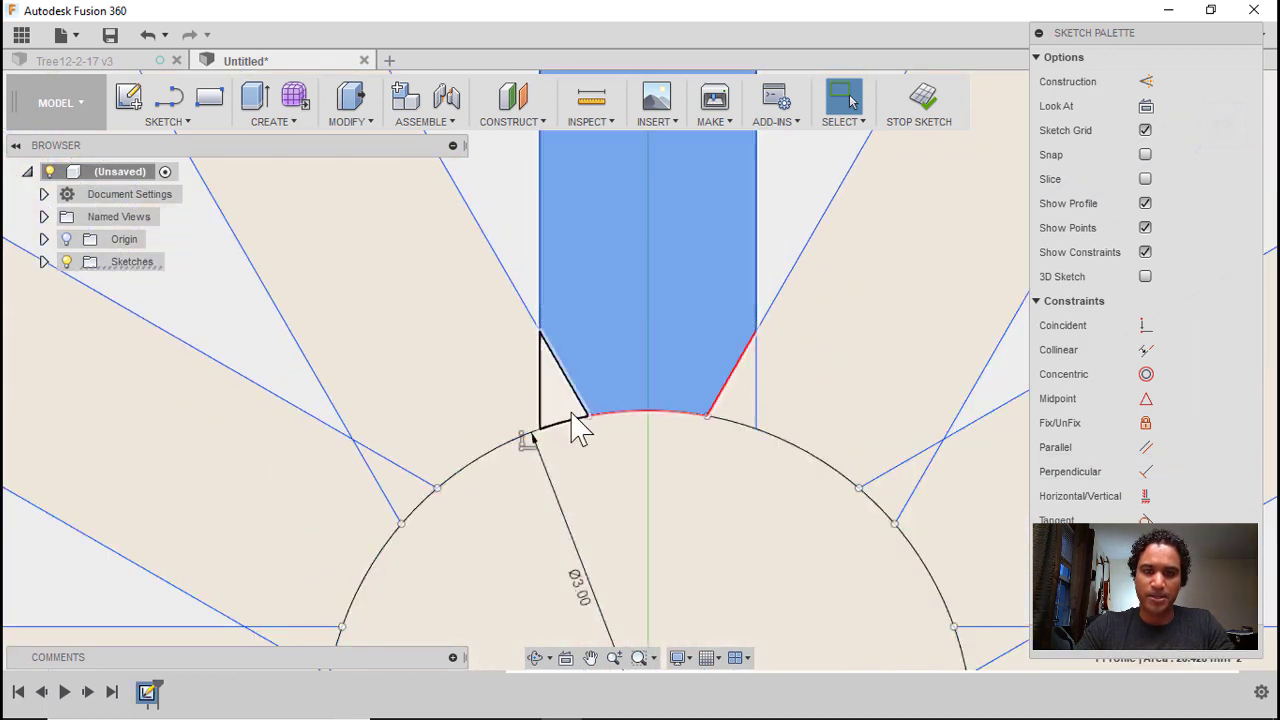
pyautogui.scroll(-3, 463, 405)
pyautogui.moveTo(566, 549); pyautogui.dragTo(626, 294, button='middle')
pyautogui.scroll(-1, 663, 257)
pyautogui.click(663, 257)
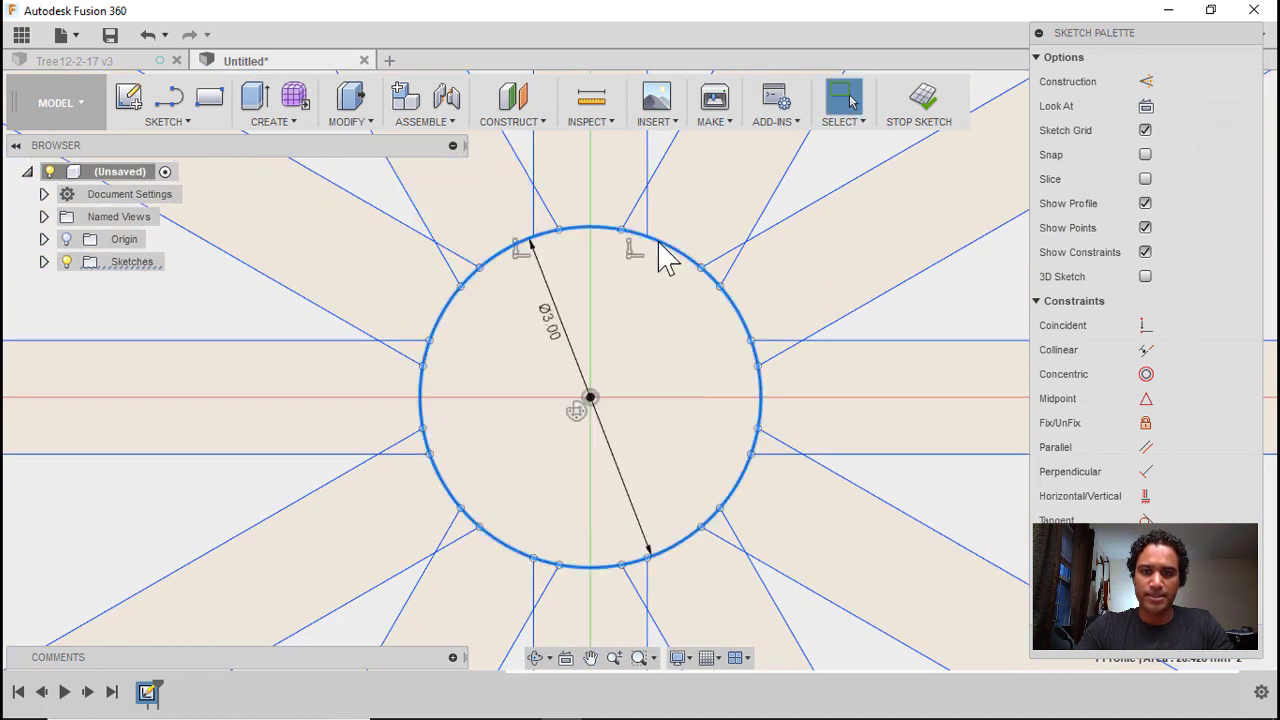
pyautogui.press('x')
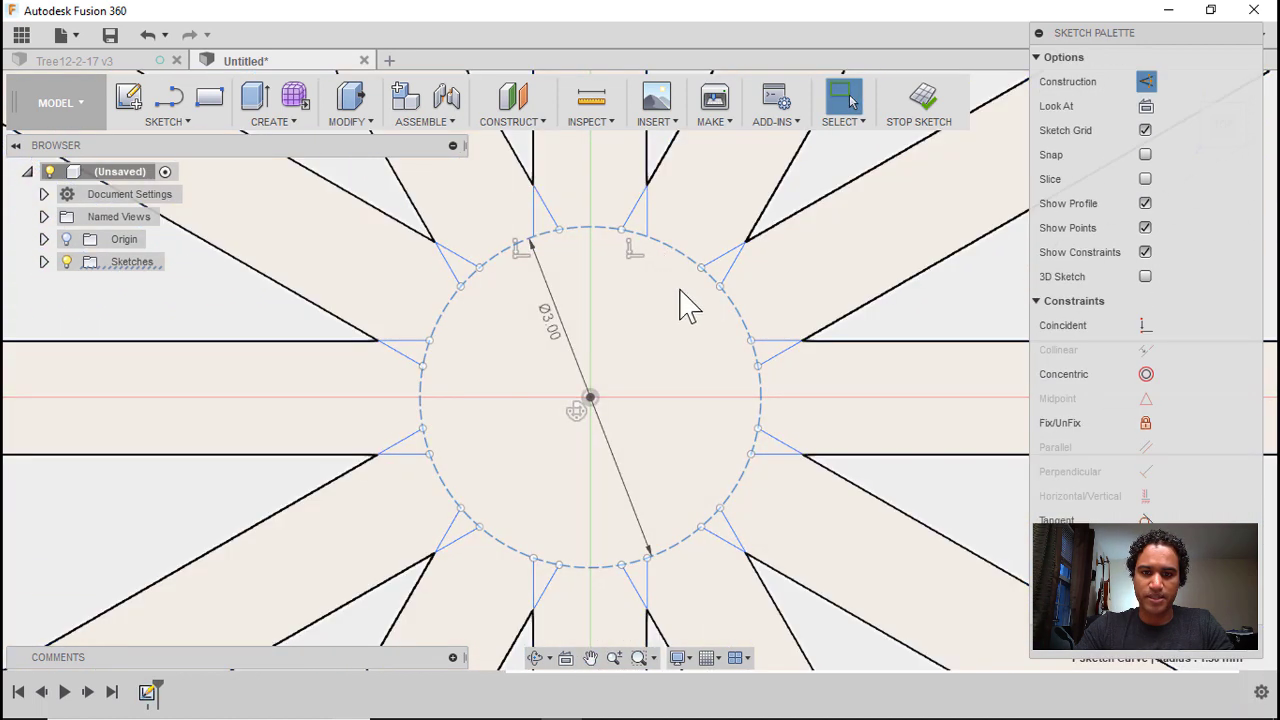
# Step: Select the single starburst profile and finish the sketch
pyautogui.click(688, 361)
pyautogui.scroll(-5, 686, 401)
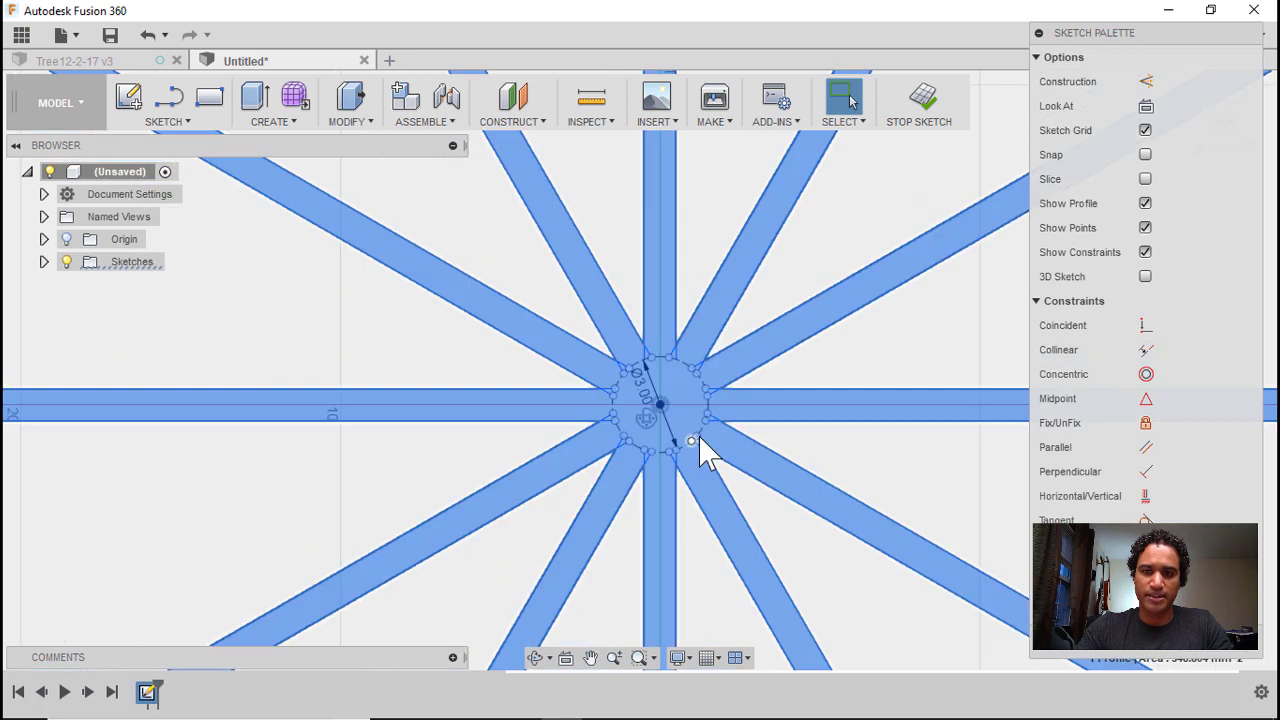
pyautogui.moveTo(697, 355)
pyautogui.keyDown('shift'); pyautogui.mouseDown(button='middle')
pyautogui.moveTo(694, 314)
pyautogui.moveTo(689, 337)
pyautogui.mouseUp(button='middle'); pyautogui.keyUp('shift')
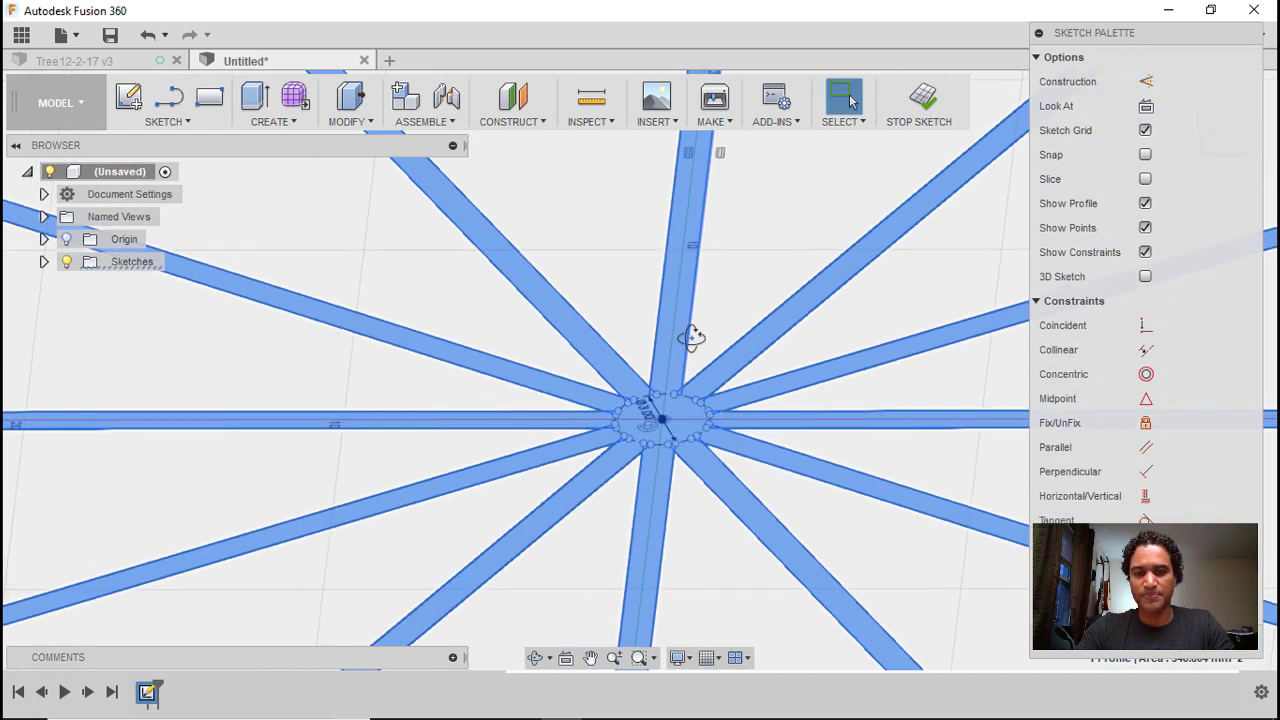
pyautogui.click(922, 97)
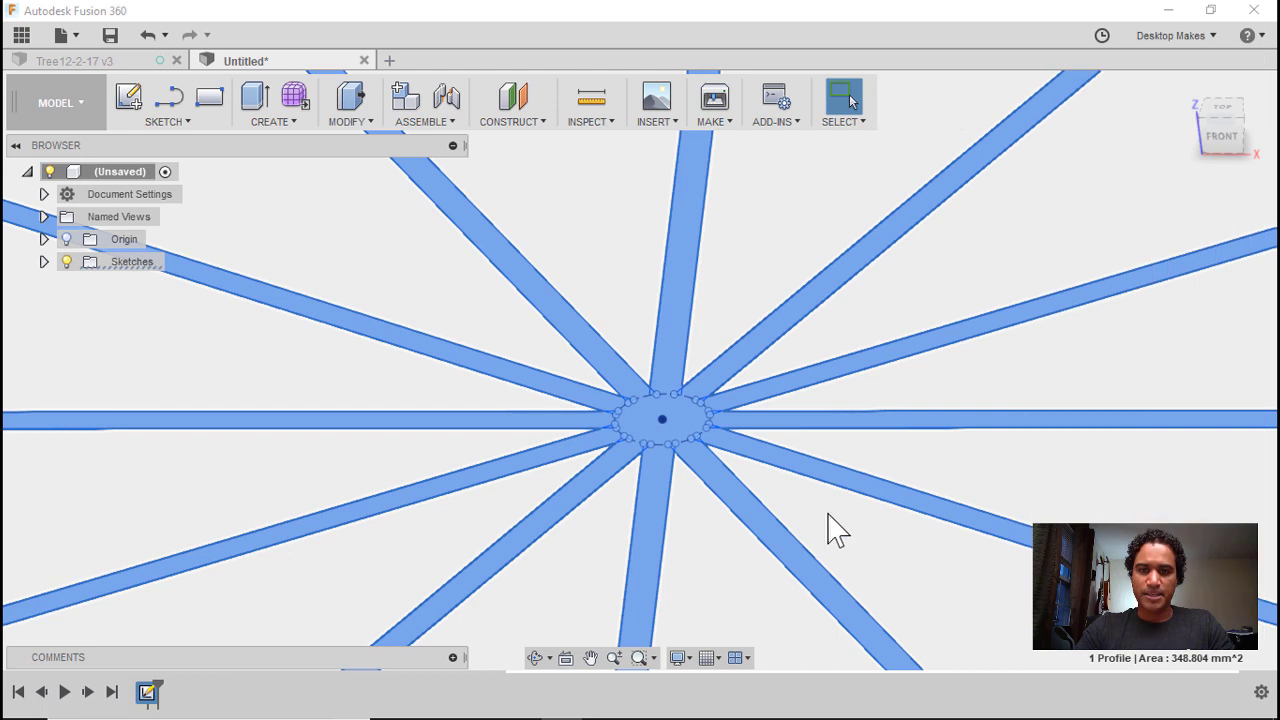
# Step: Extrude the starburst profile 0.3 mm into a solid body
pyautogui.press('e')
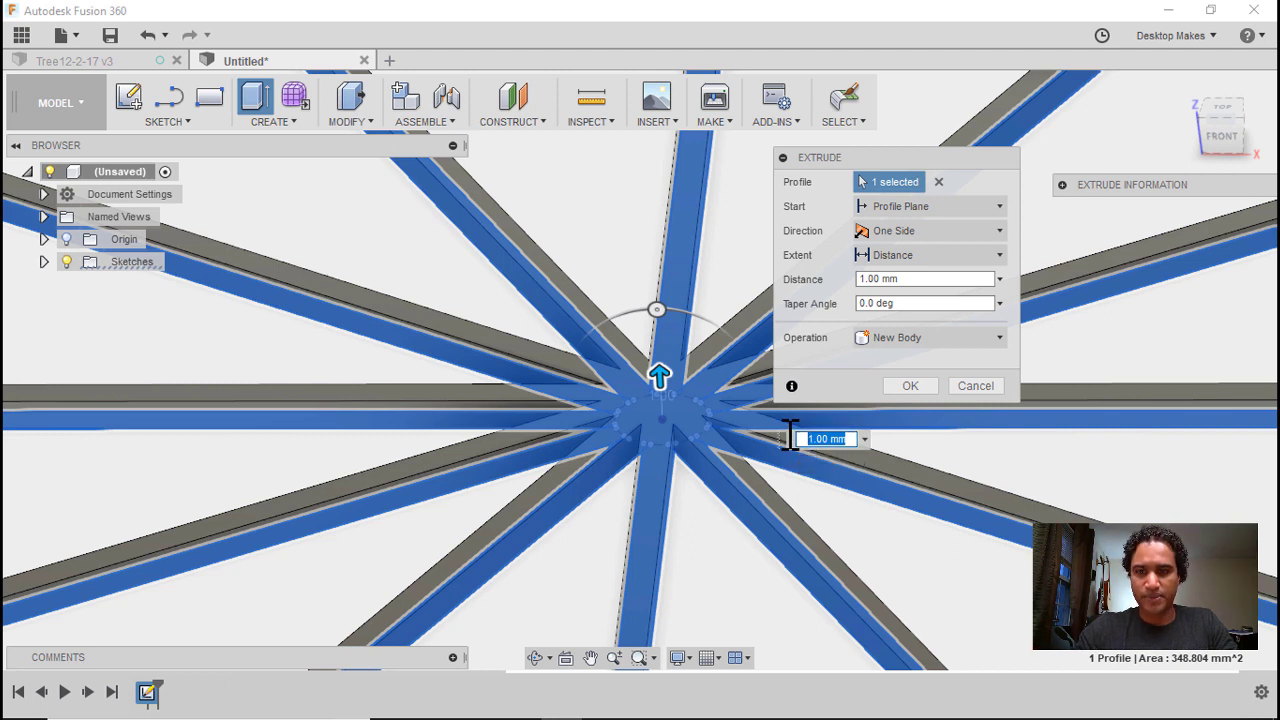
pyautogui.write('3')
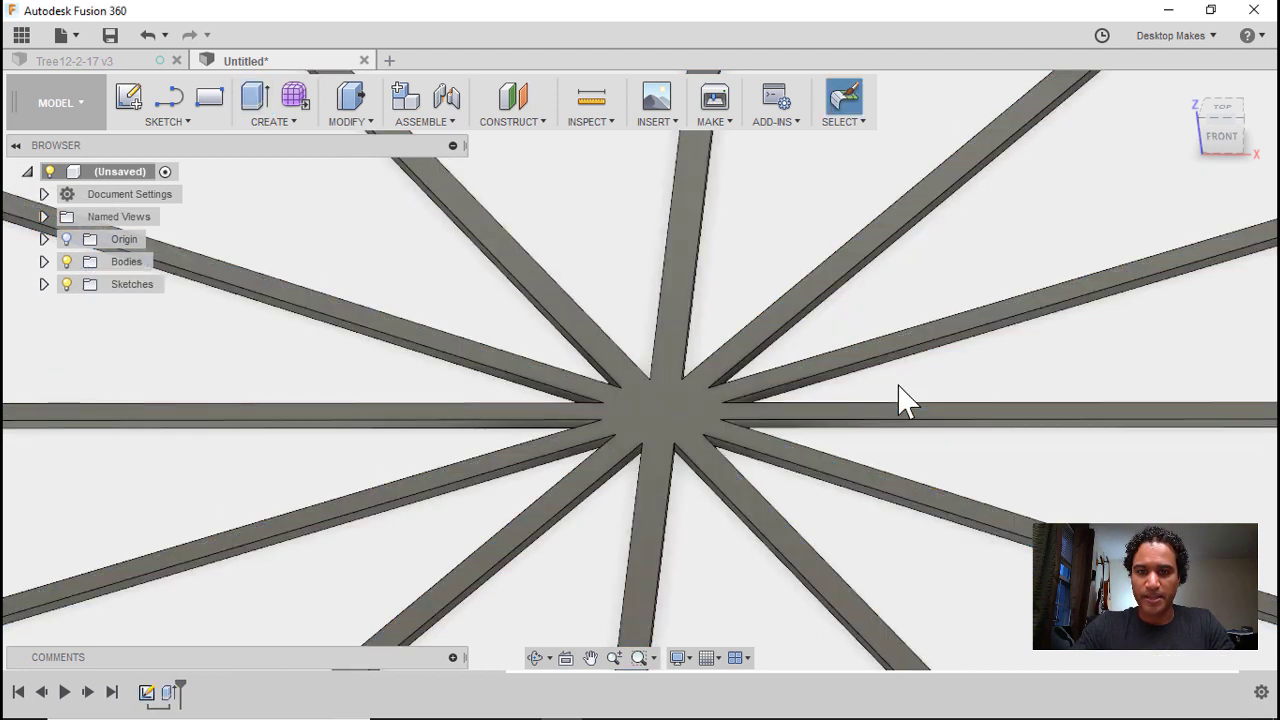
pyautogui.click(1221, 104)
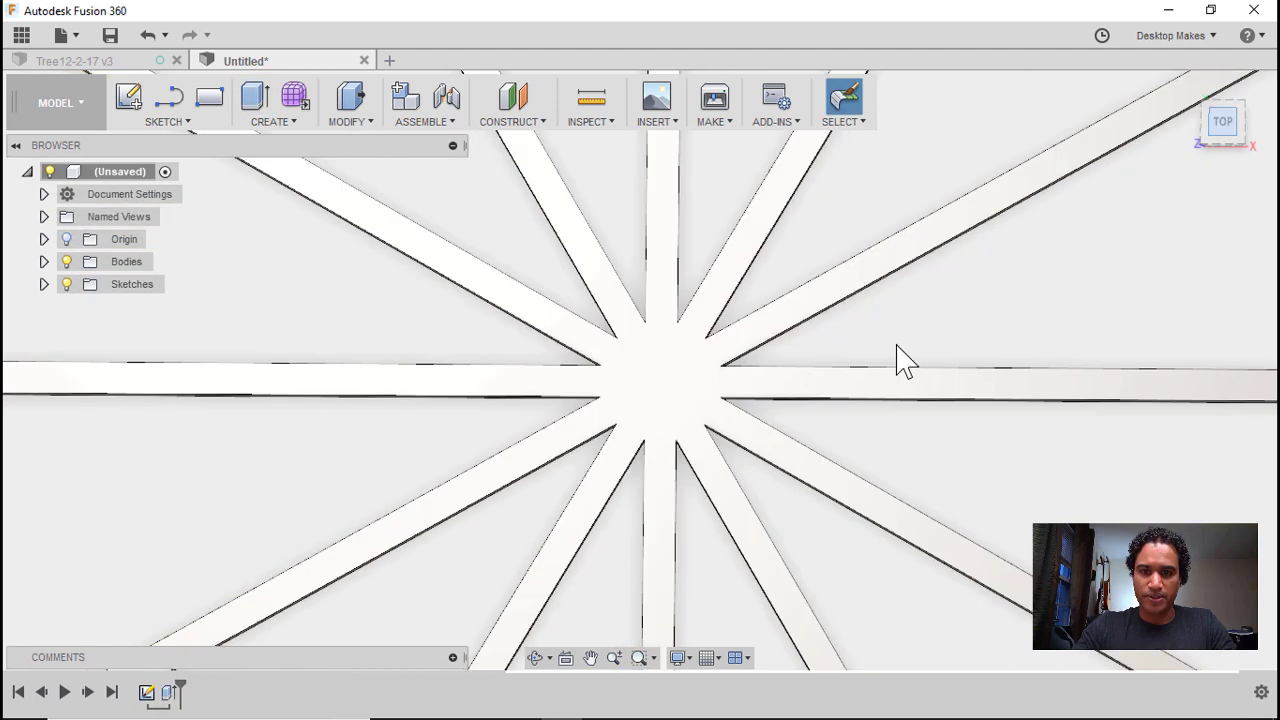
pyautogui.scroll(-5, 895, 358)
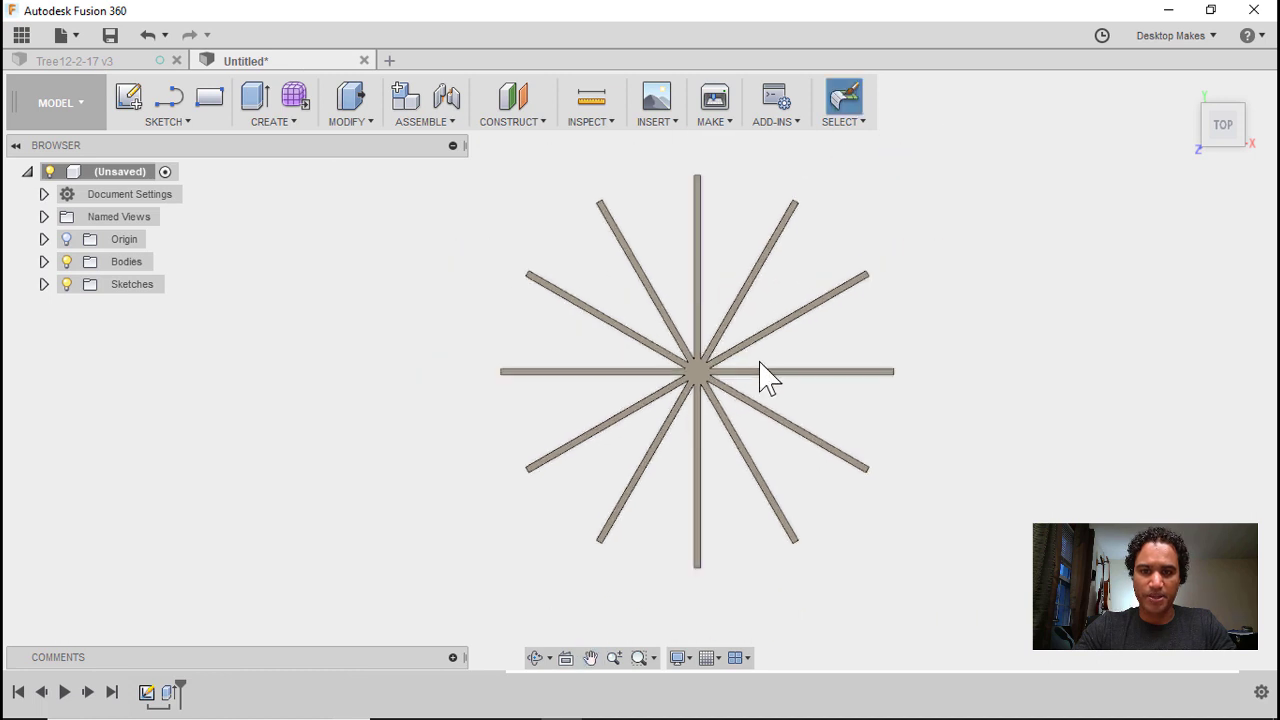
pyautogui.keyDown('shift'); pyautogui.moveTo(868, 440); pyautogui.dragTo(913, 428, button='middle'); pyautogui.keyUp('shift')
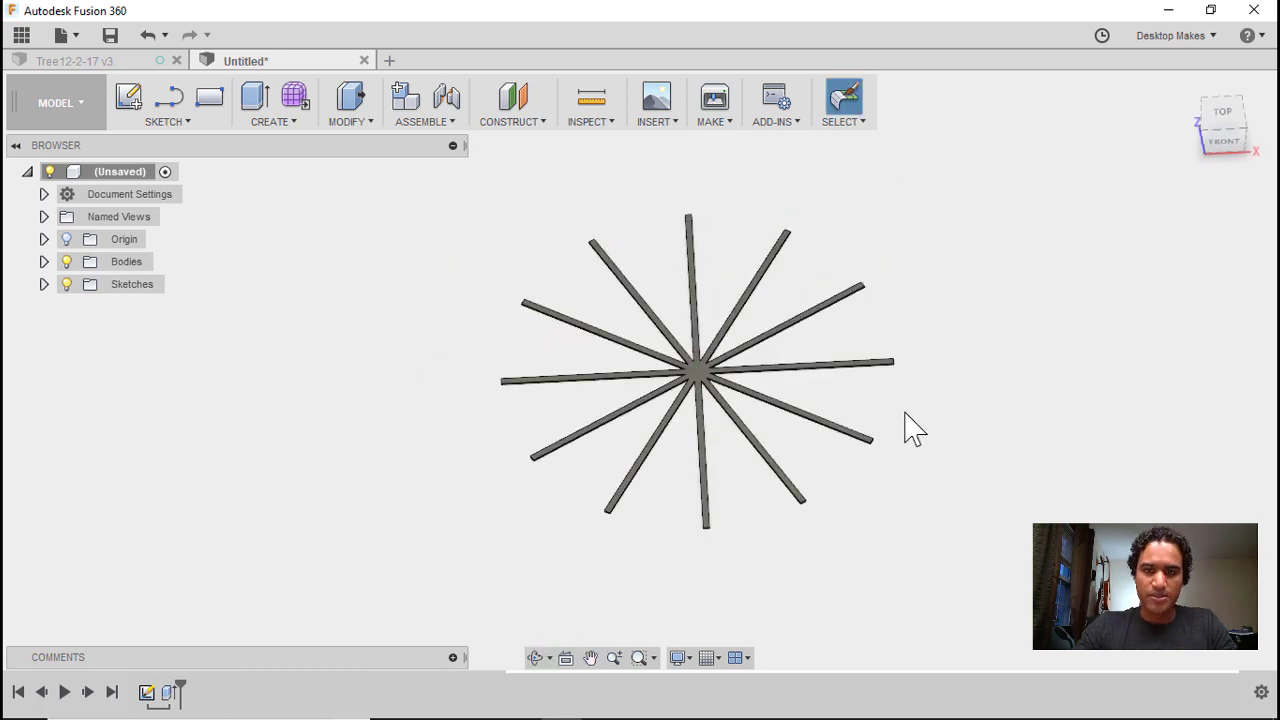
pyautogui.scroll(5, 749, 357)
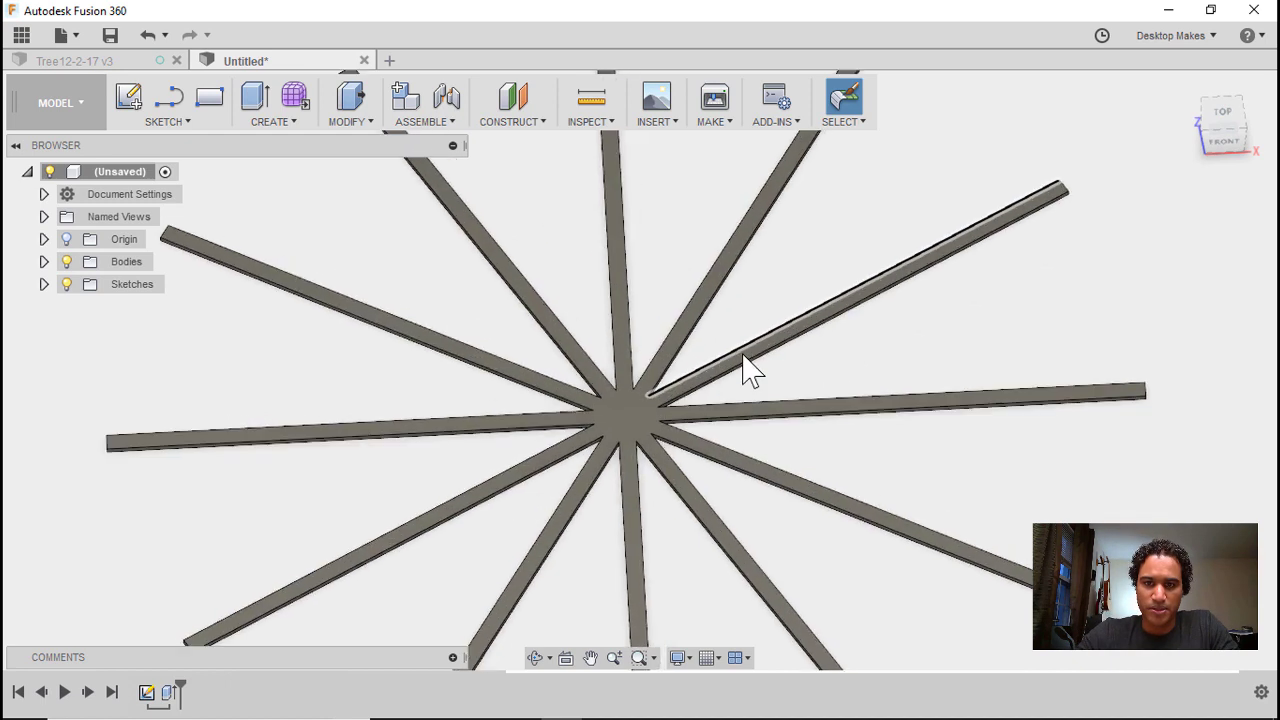
# Step: Start Move/Copy on bodies and select the star body
pyautogui.rightClick(775, 272)
pyautogui.click(732, 287)
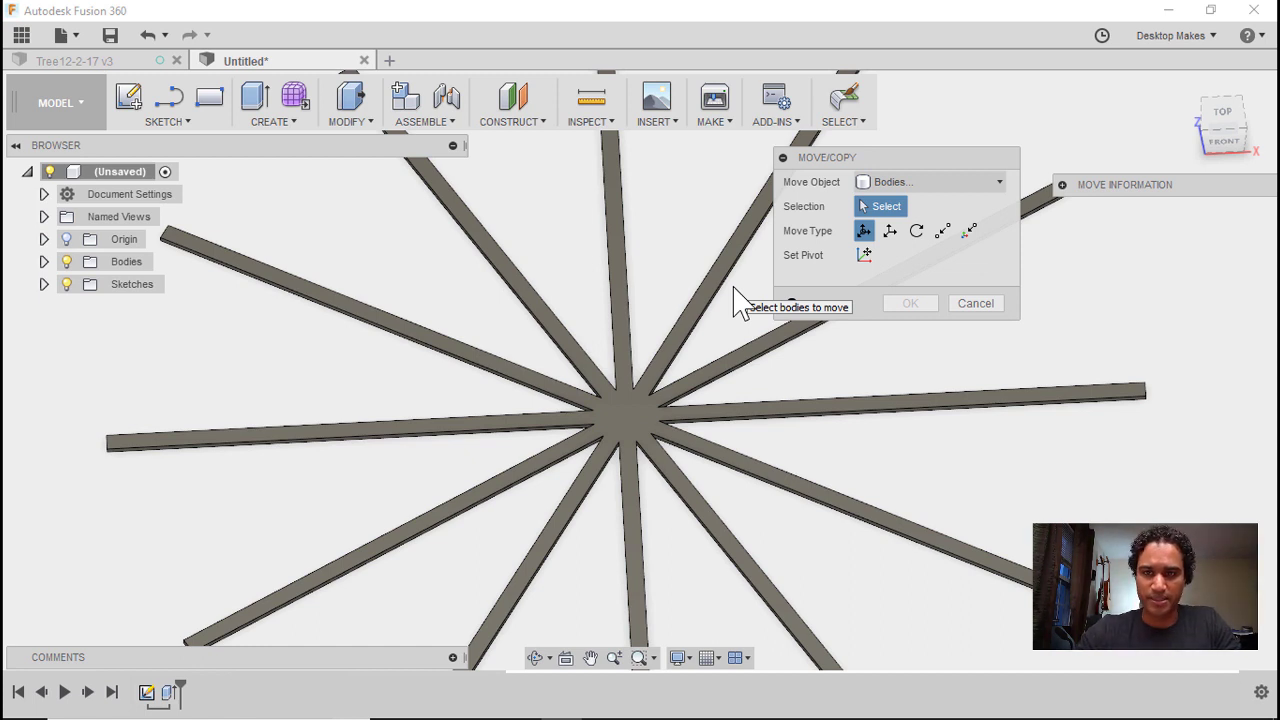
pyautogui.click(925, 186)
pyautogui.click(925, 186)
pyautogui.click(643, 409)
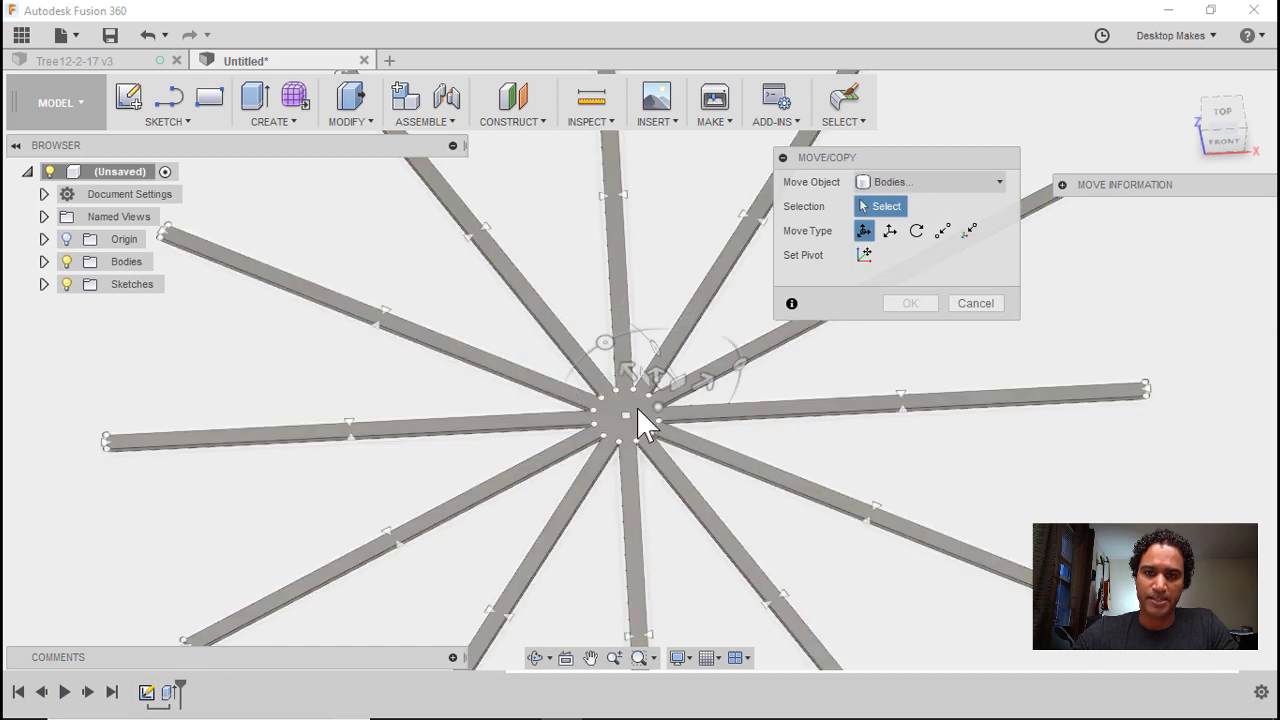
pyautogui.scroll(4, 630, 415)
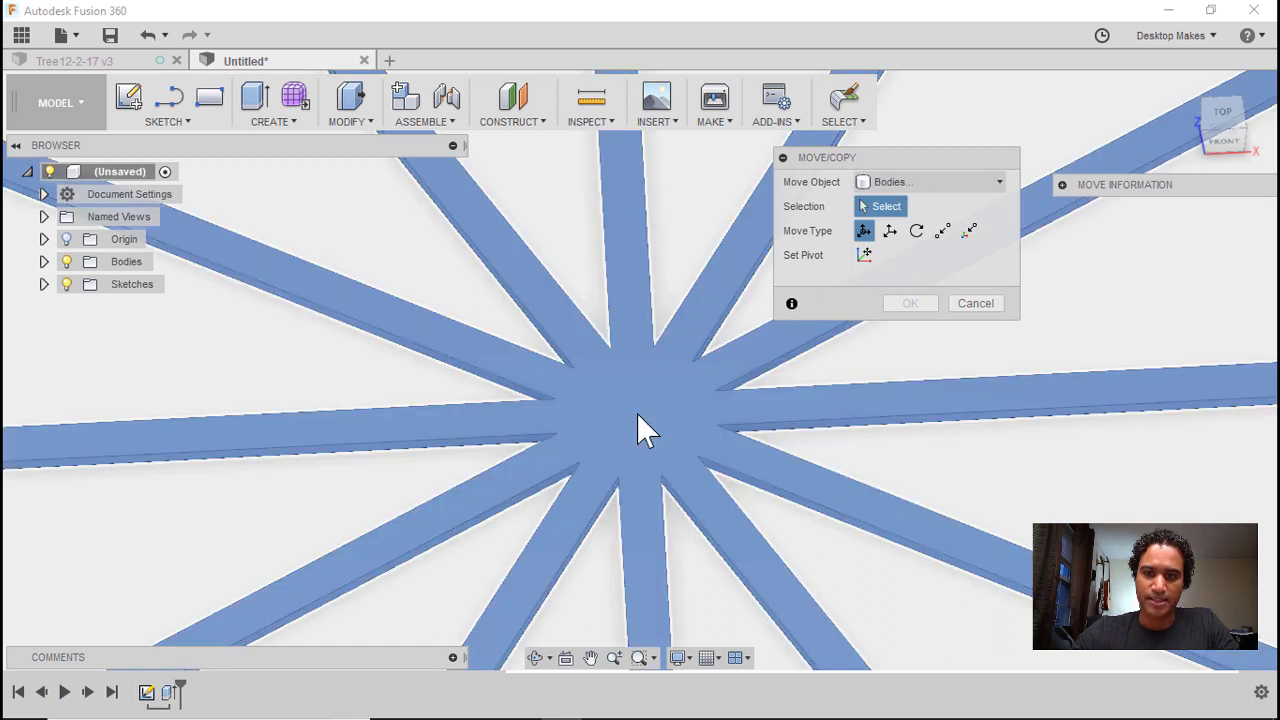
pyautogui.click(636, 412)
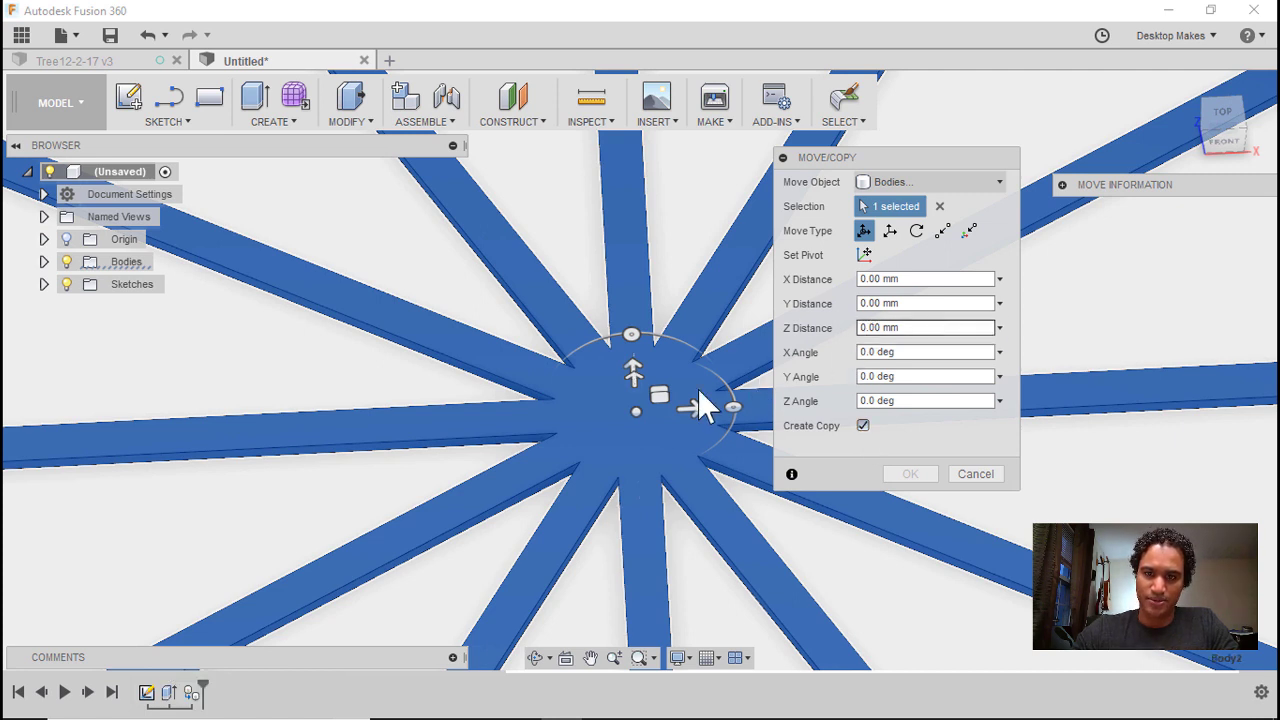
# Step: Raise the star copy 3 mm in Z and rotate it -10°
pyautogui.keyDown('shift'); pyautogui.moveTo(671, 400); pyautogui.dragTo(632, 316, button='middle'); pyautogui.keyUp('shift')
pyautogui.moveTo(632, 316); pyautogui.dragTo(643, 267)
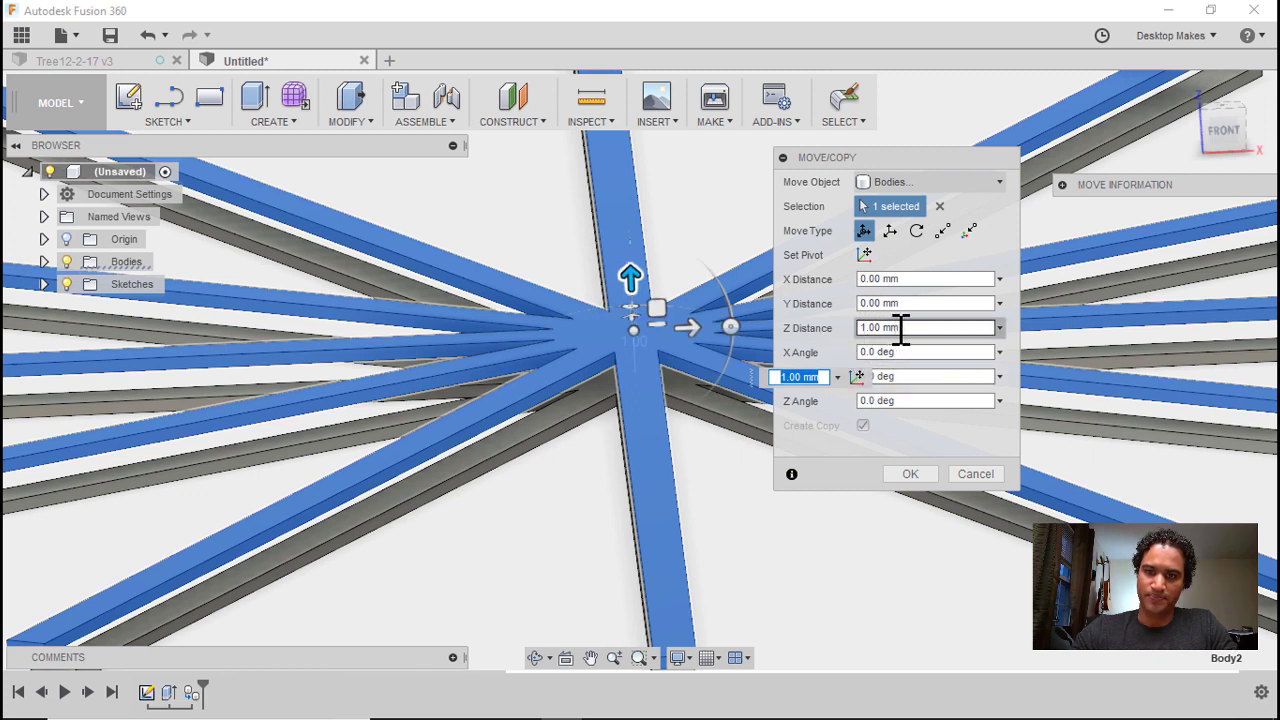
pyautogui.moveTo(905, 328); pyautogui.dragTo(848, 328)
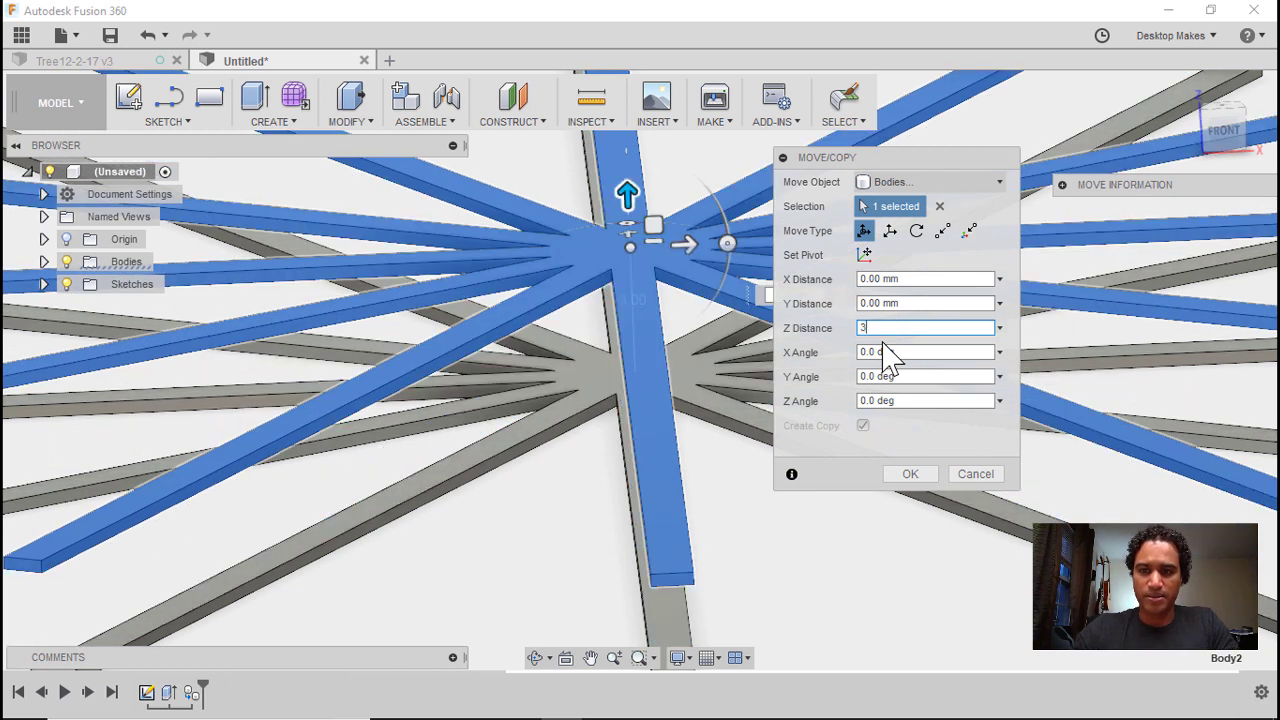
pyautogui.moveTo(1223, 127); pyautogui.dragTo(1233, 140)
pyautogui.click(1226, 114)
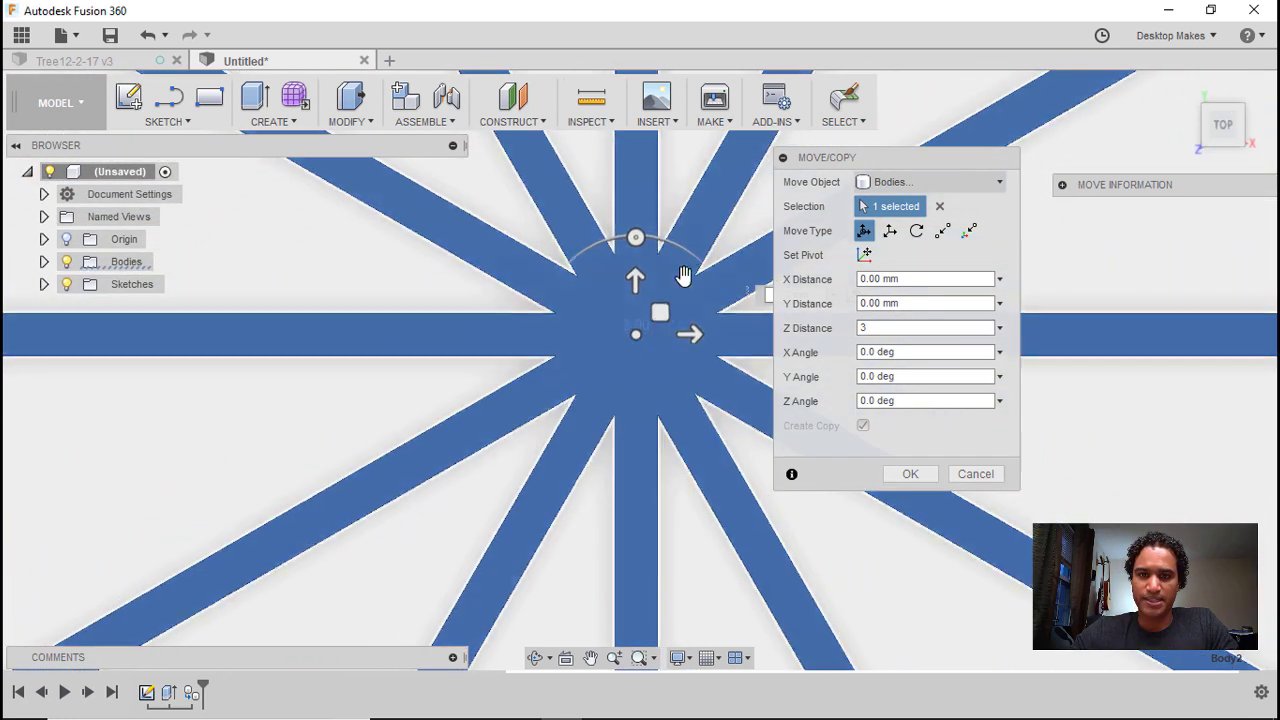
pyautogui.moveTo(683, 275); pyautogui.dragTo(549, 355, button='middle')
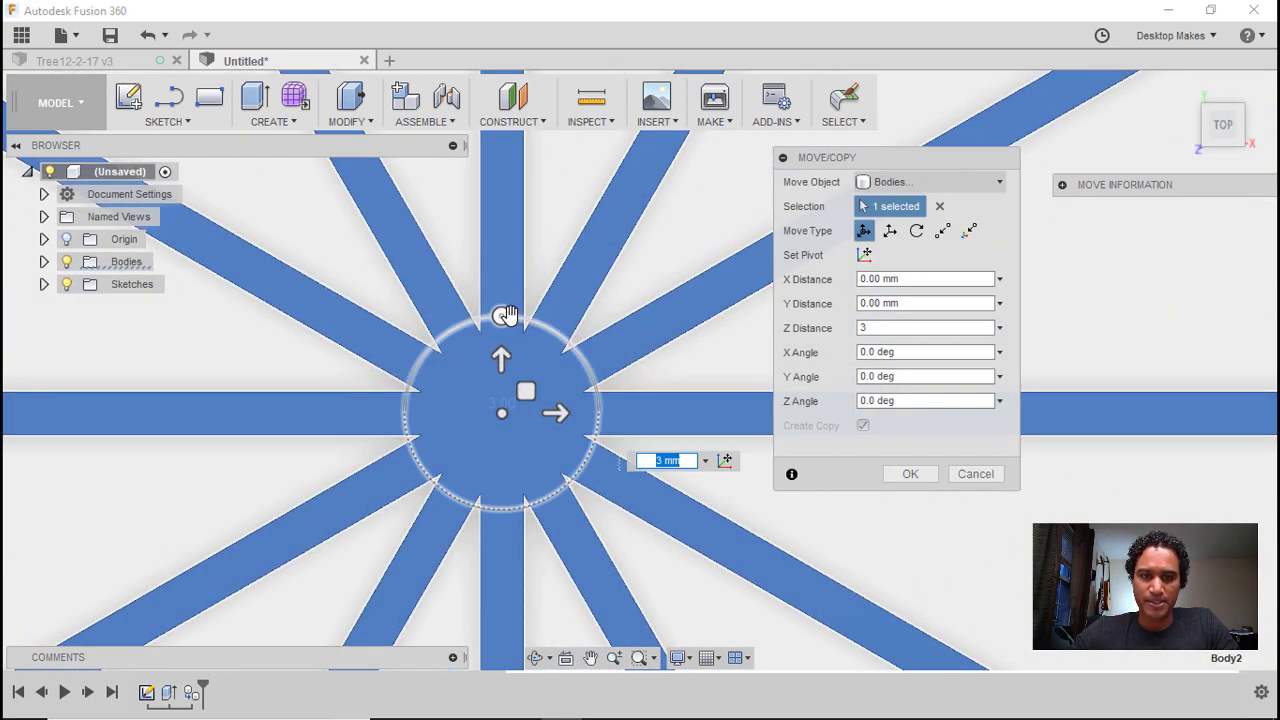
pyautogui.moveTo(500, 315); pyautogui.dragTo(519, 316)
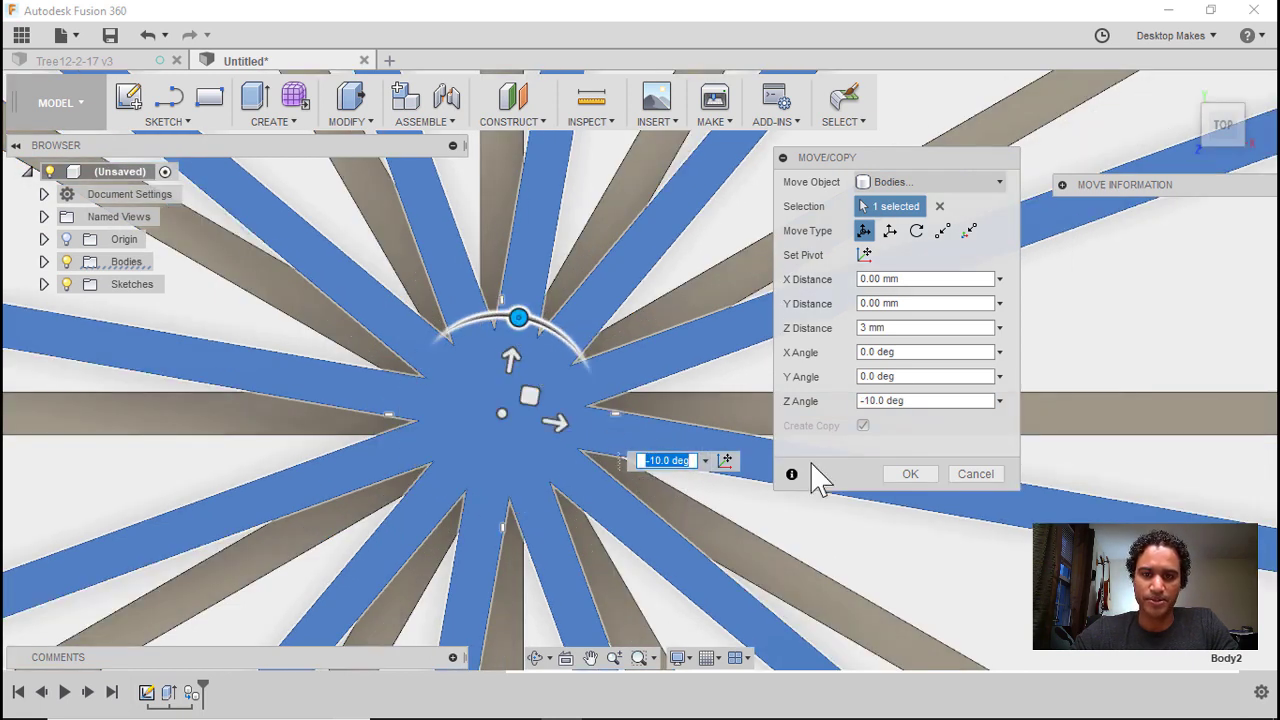
pyautogui.click(900, 473)
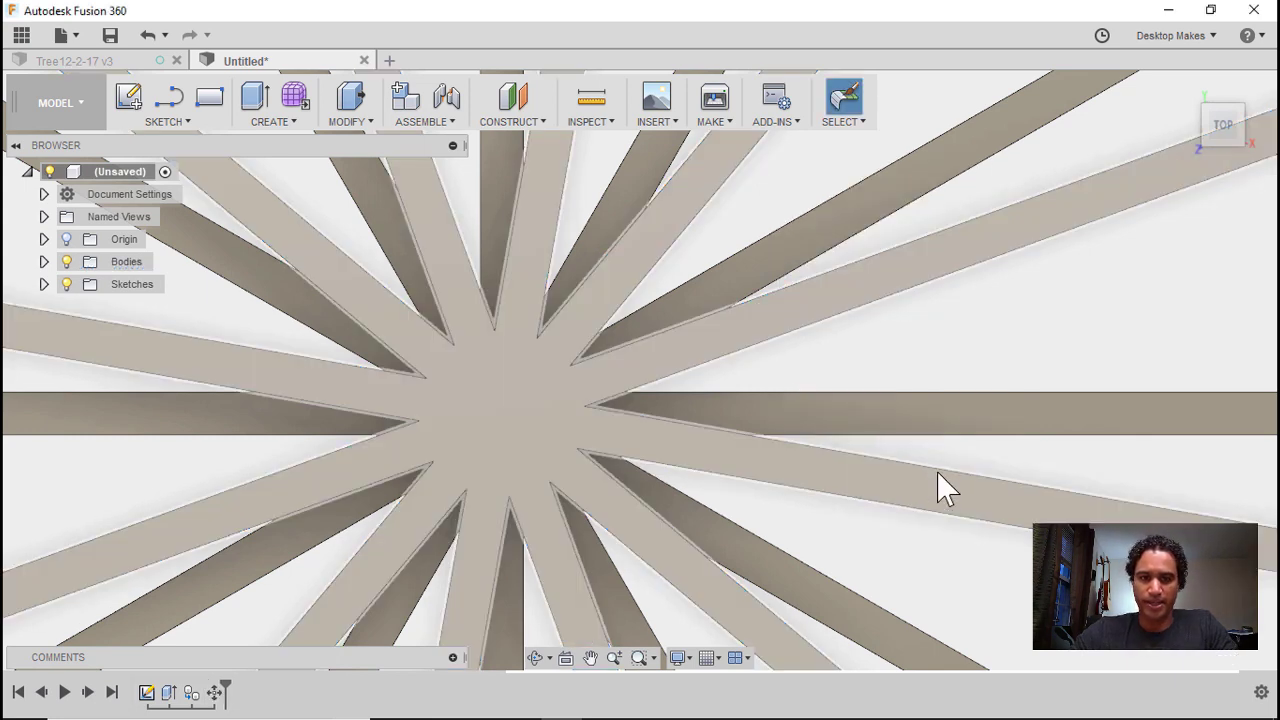
# Step: Start another Move/Copy and select one star body
pyautogui.keyDown('shift'); pyautogui.moveTo(943, 486); pyautogui.dragTo(973, 398, button='middle'); pyautogui.keyUp('shift')
pyautogui.click(1220, 114)
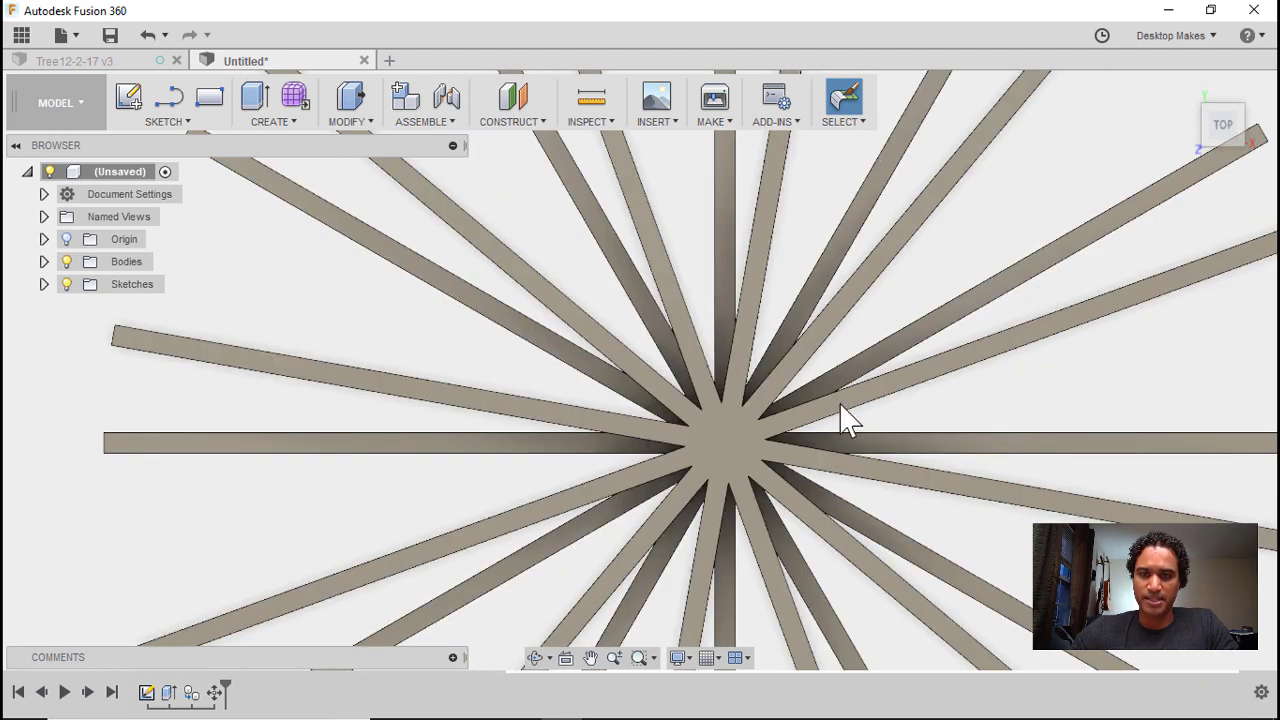
pyautogui.scroll(-3, 812, 480)
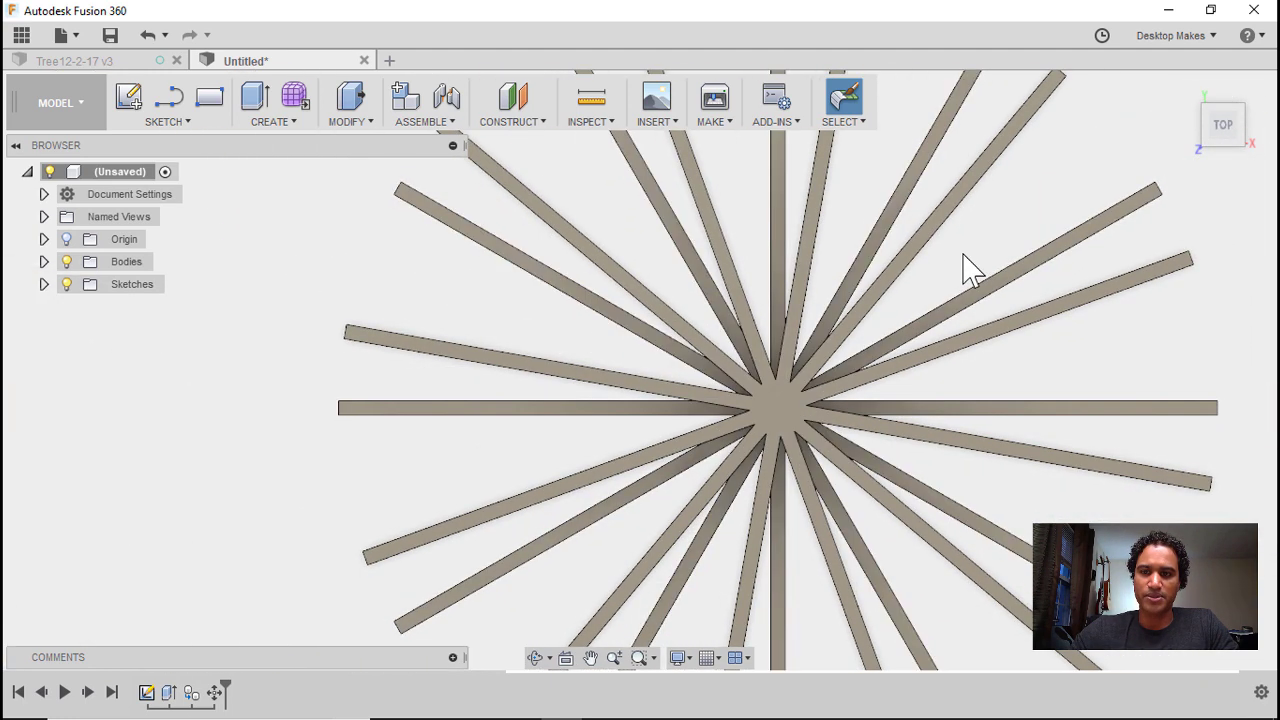
pyautogui.rightClick(962, 258)
pyautogui.click(968, 205)
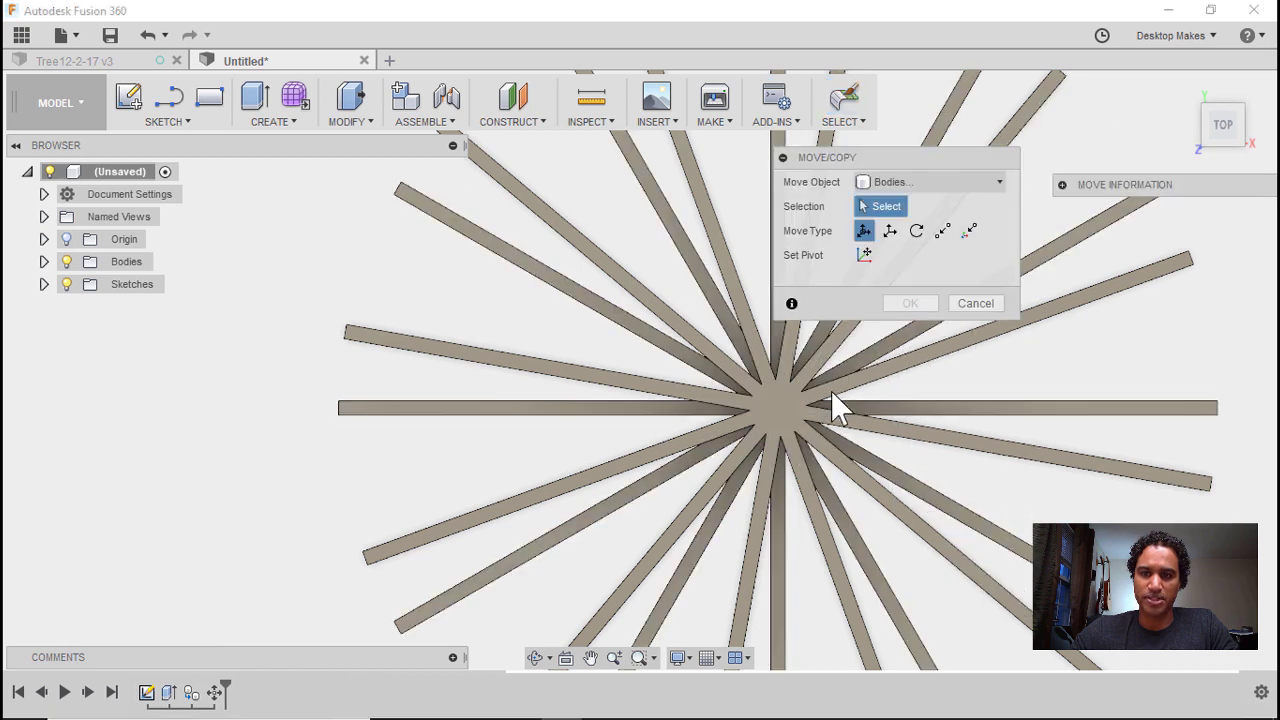
pyautogui.moveTo(829, 409); pyautogui.dragTo(751, 421)
pyautogui.scroll(3, 777, 435)
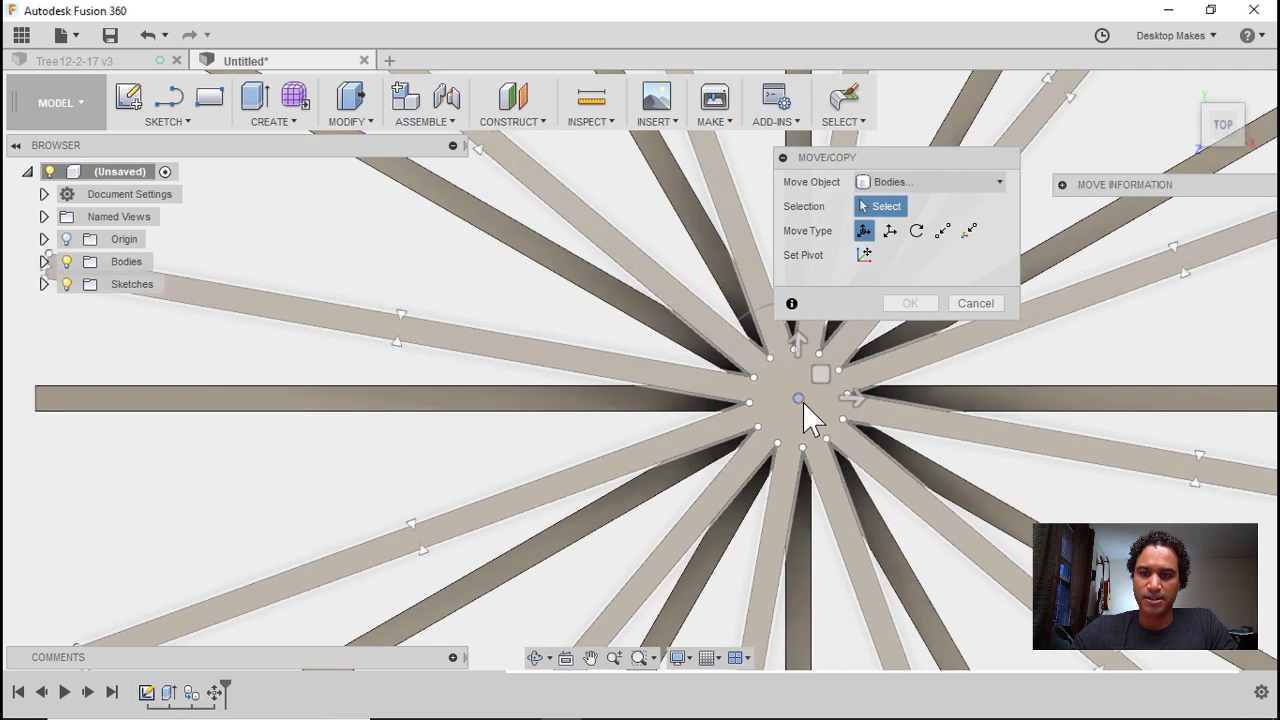
pyautogui.click(802, 401)
# Step: Set the move's vertical distance to 3 mm
pyautogui.moveTo(672, 375); pyautogui.dragTo(480, 363, button='middle')
pyautogui.click(906, 330)
pyautogui.moveTo(906, 330); pyautogui.dragTo(856, 330)
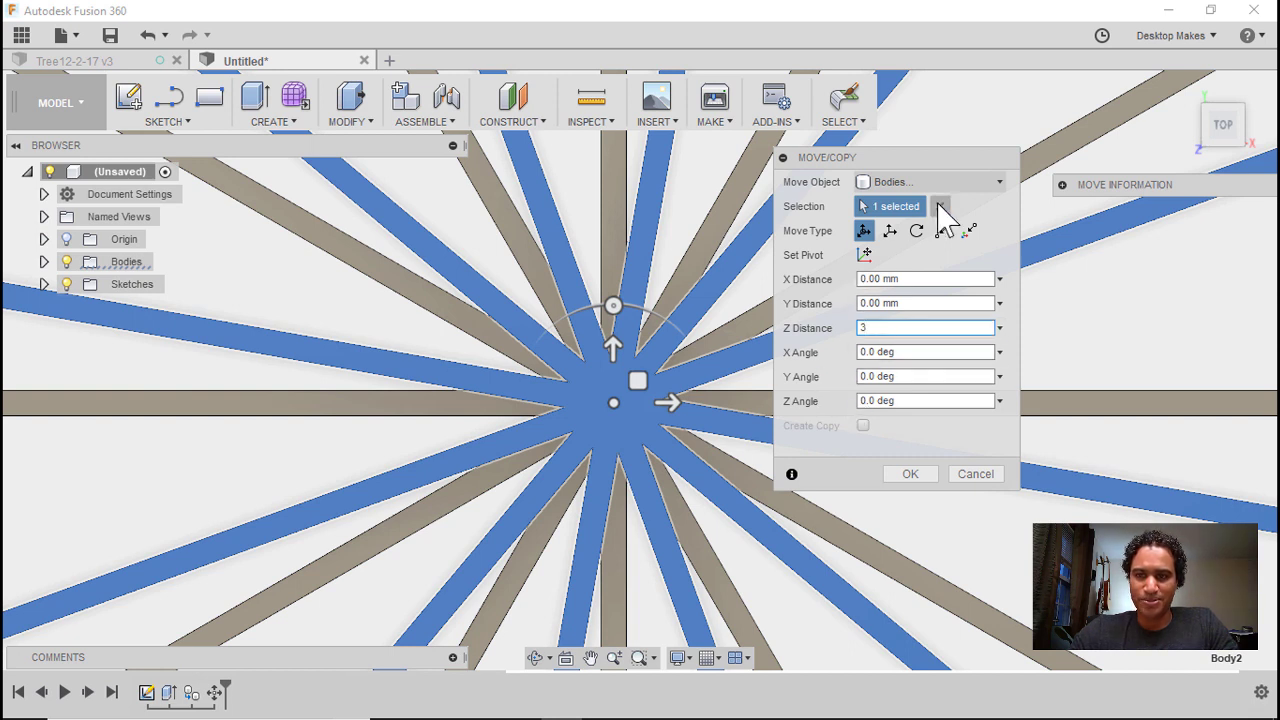
pyautogui.doubleClick(865, 329)
pyautogui.click(870, 329)
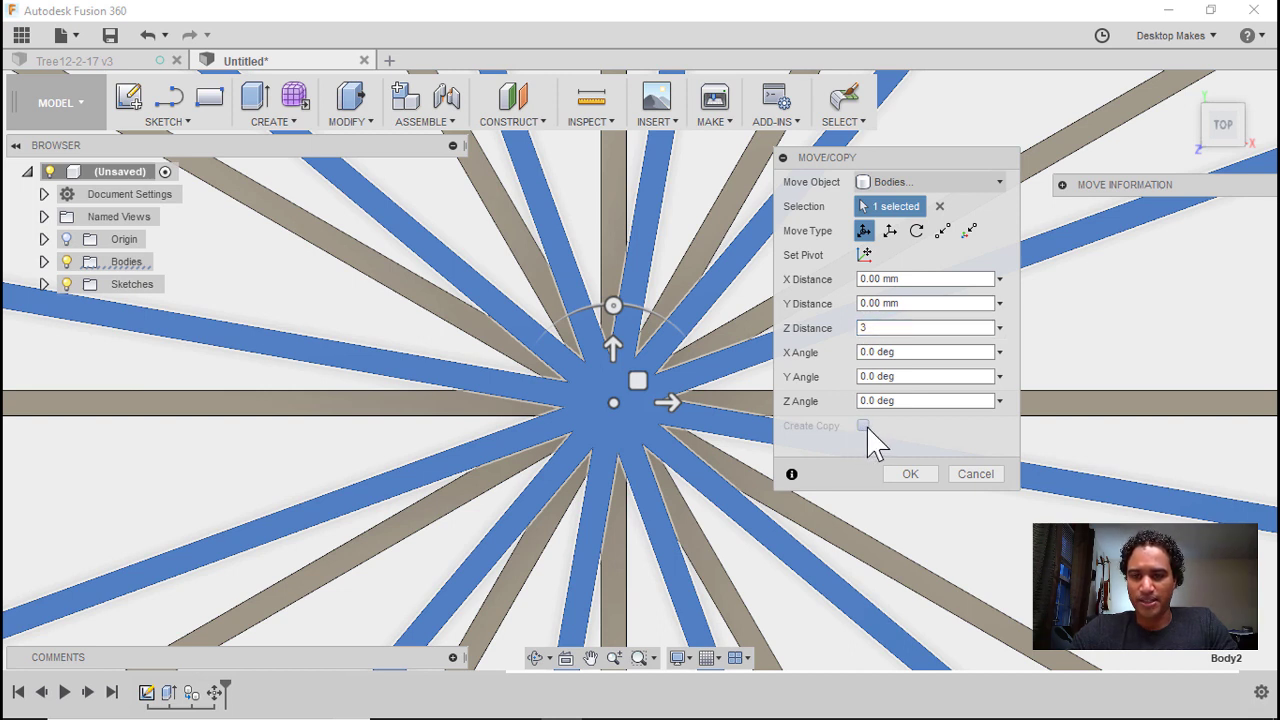
pyautogui.click(928, 186)
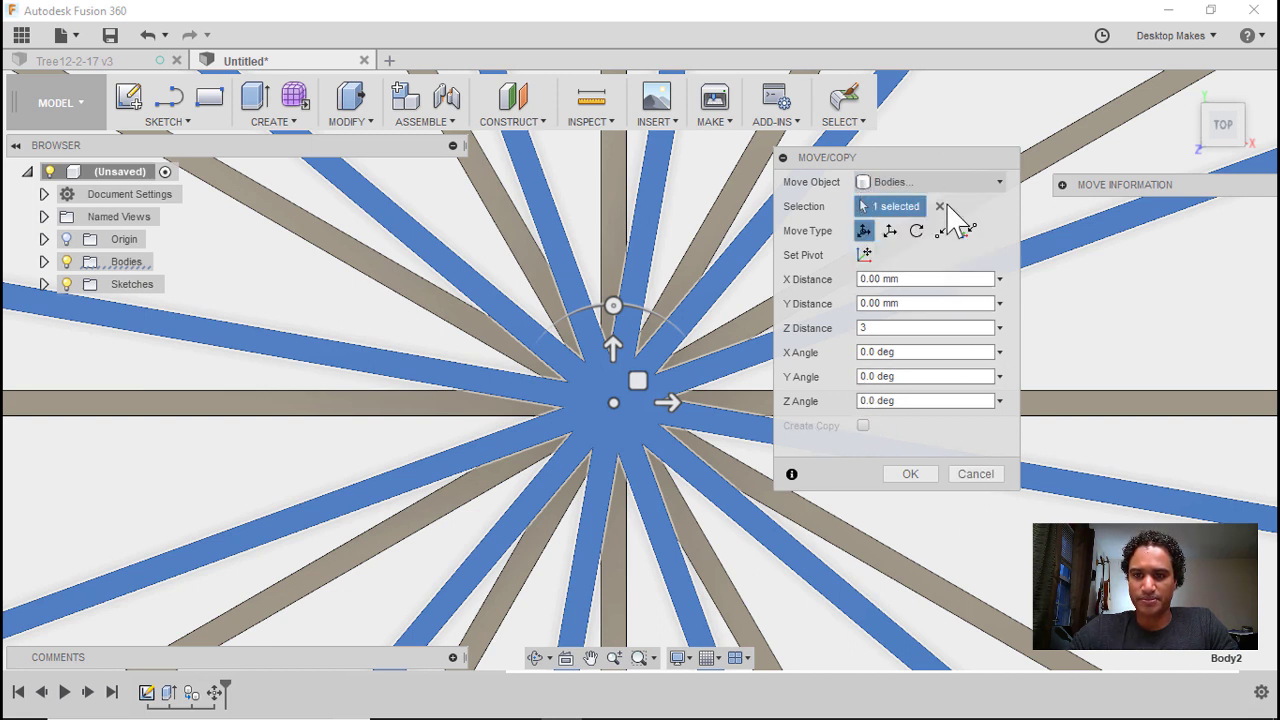
# Step: Reselect the central star body and enable Create Copy
pyautogui.click(940, 207)
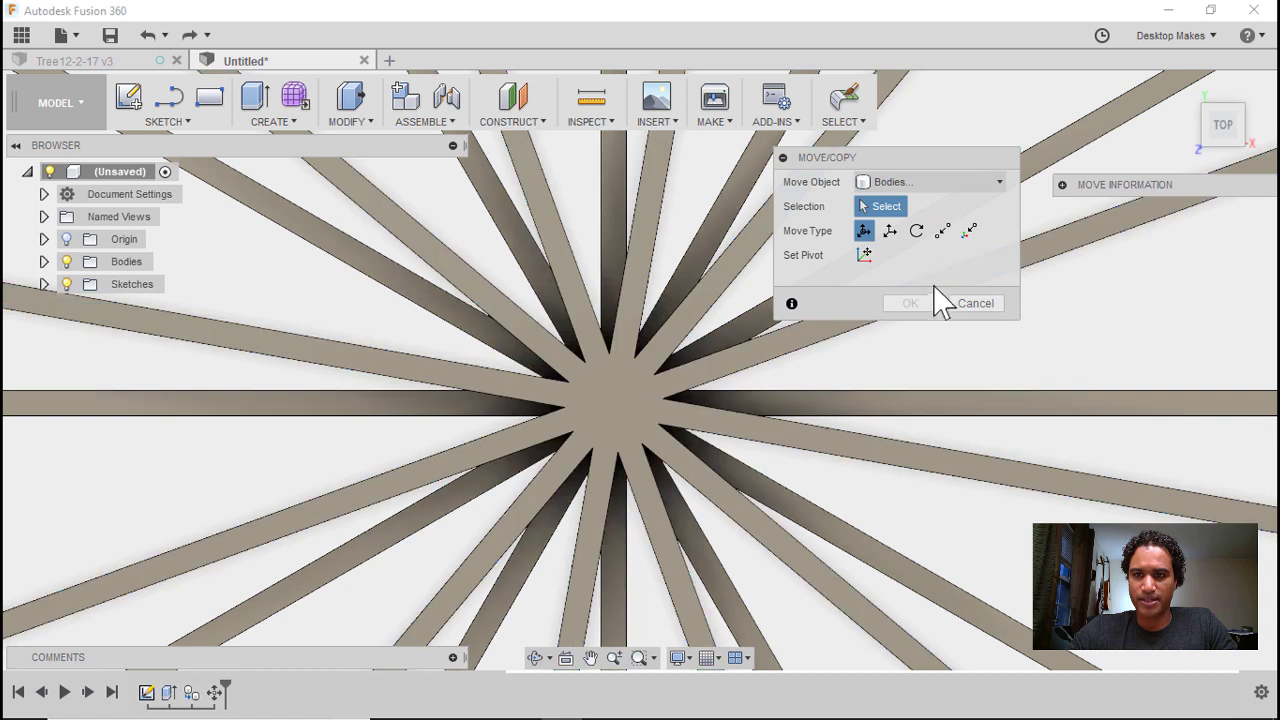
pyautogui.click(889, 185)
pyautogui.click(887, 190)
pyautogui.click(611, 403)
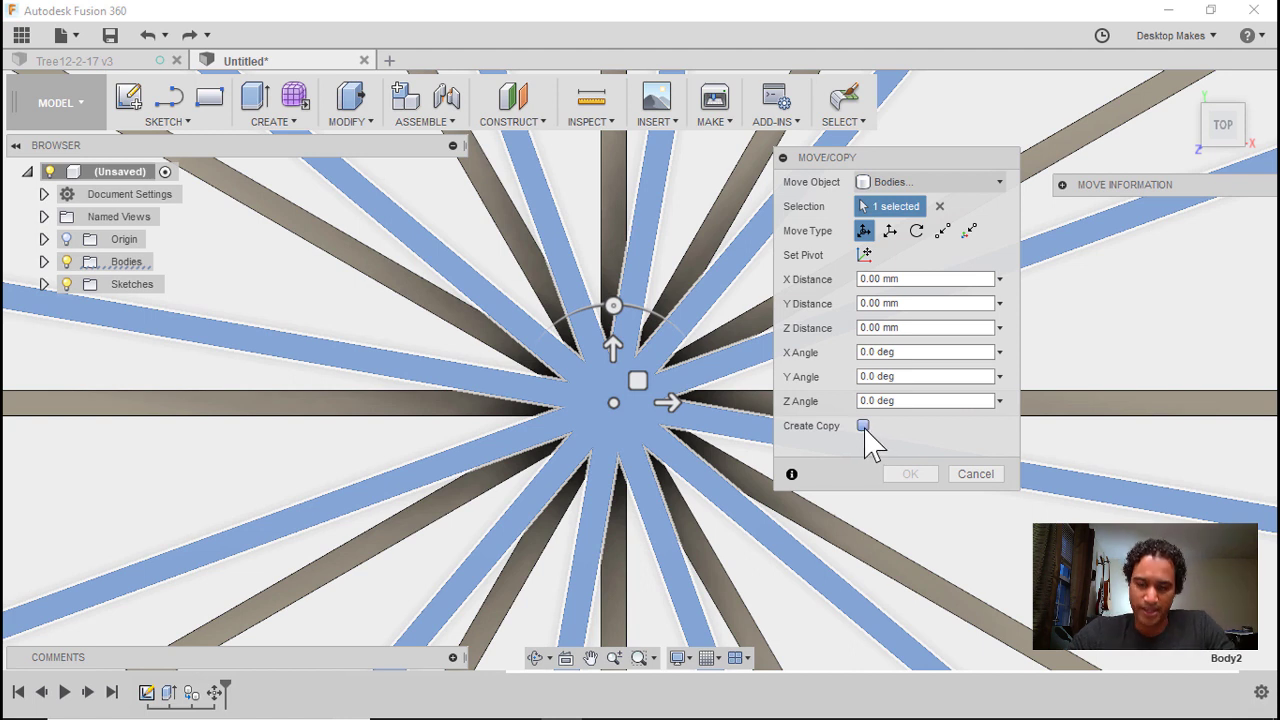
pyautogui.click(863, 426)
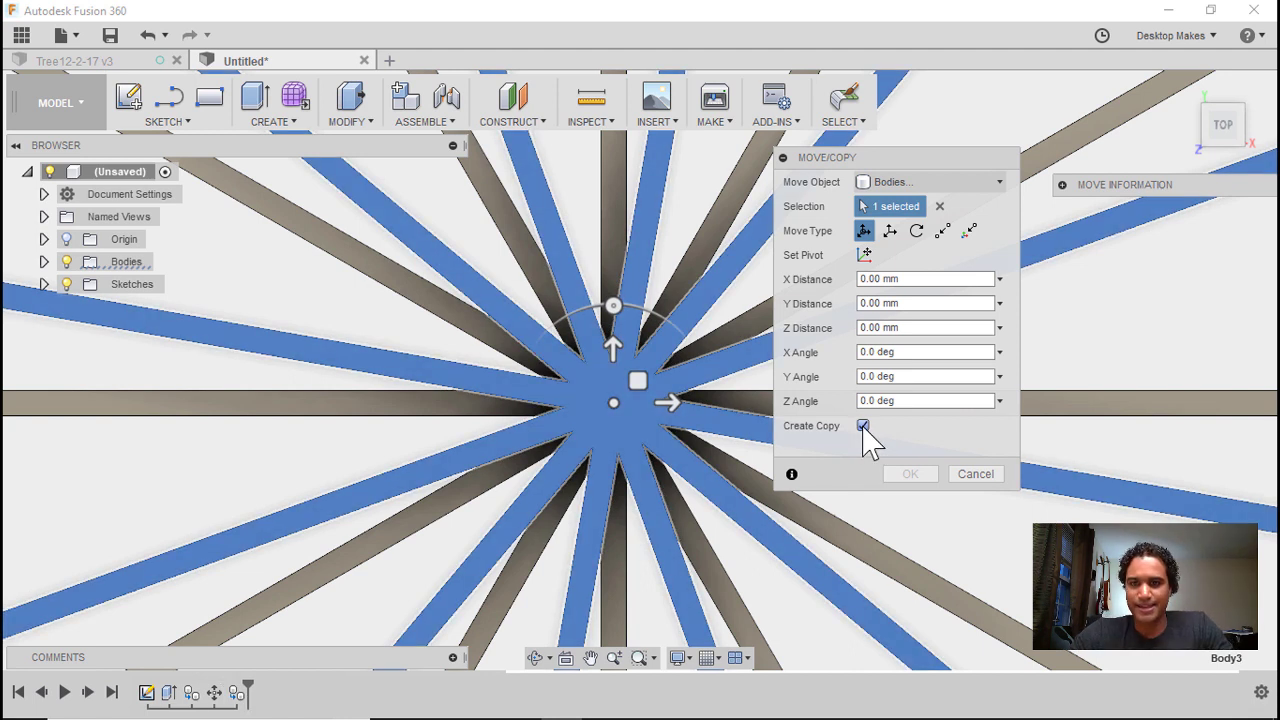
# Step: Raise the copy 3 mm, rotate it -10°, and confirm the third layer
pyautogui.click(912, 330)
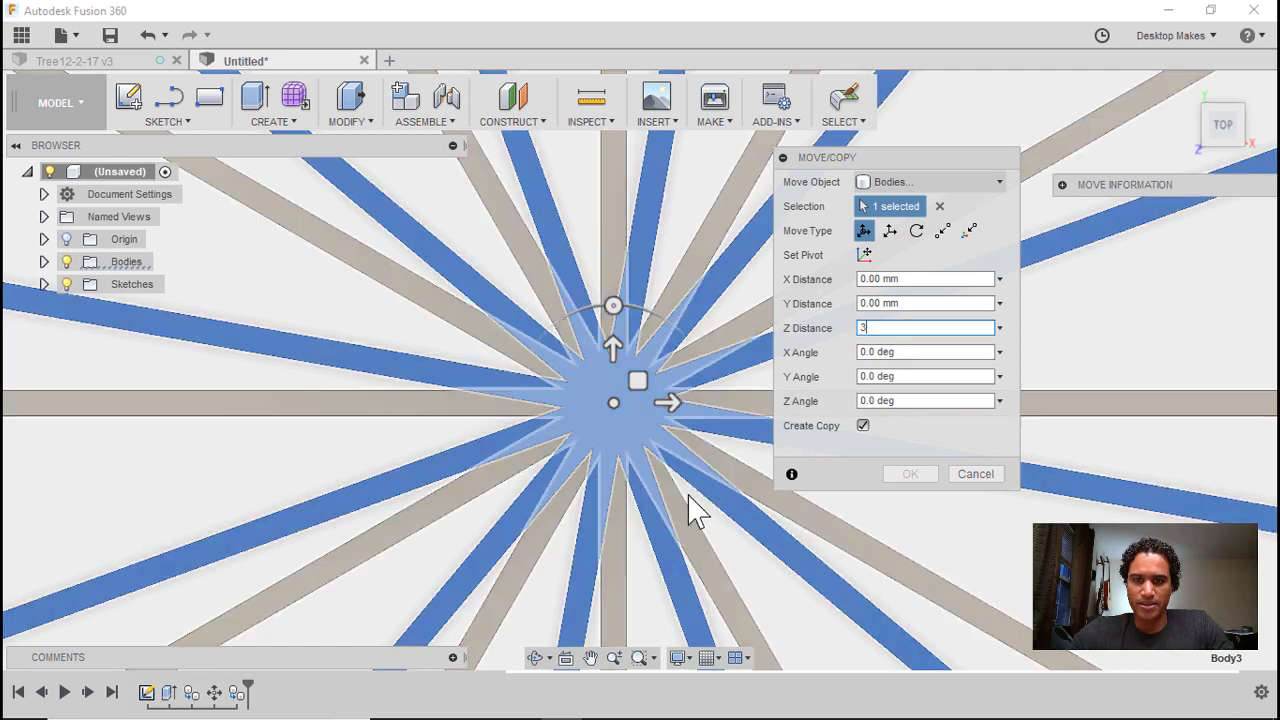
pyautogui.keyDown('shift'); pyautogui.moveTo(691, 506); pyautogui.dragTo(655, 378, button='middle'); pyautogui.keyUp('shift')
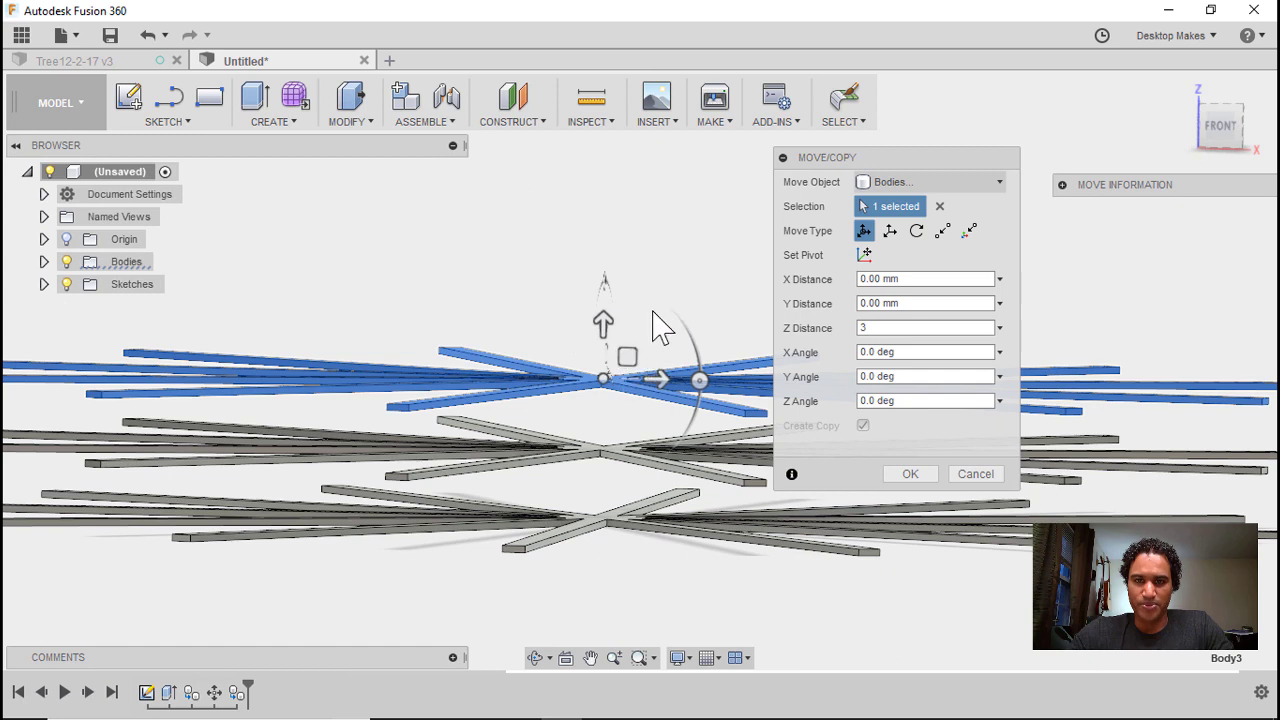
pyautogui.click(1226, 142)
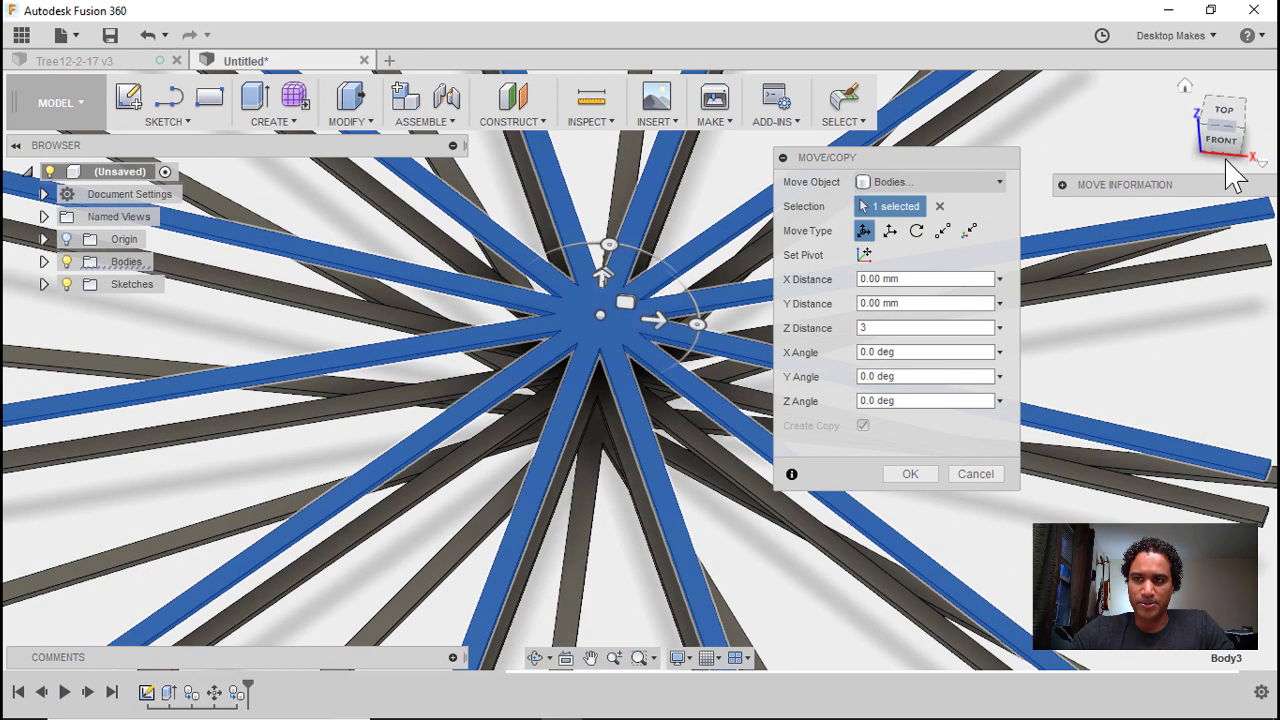
pyautogui.click(1223, 110)
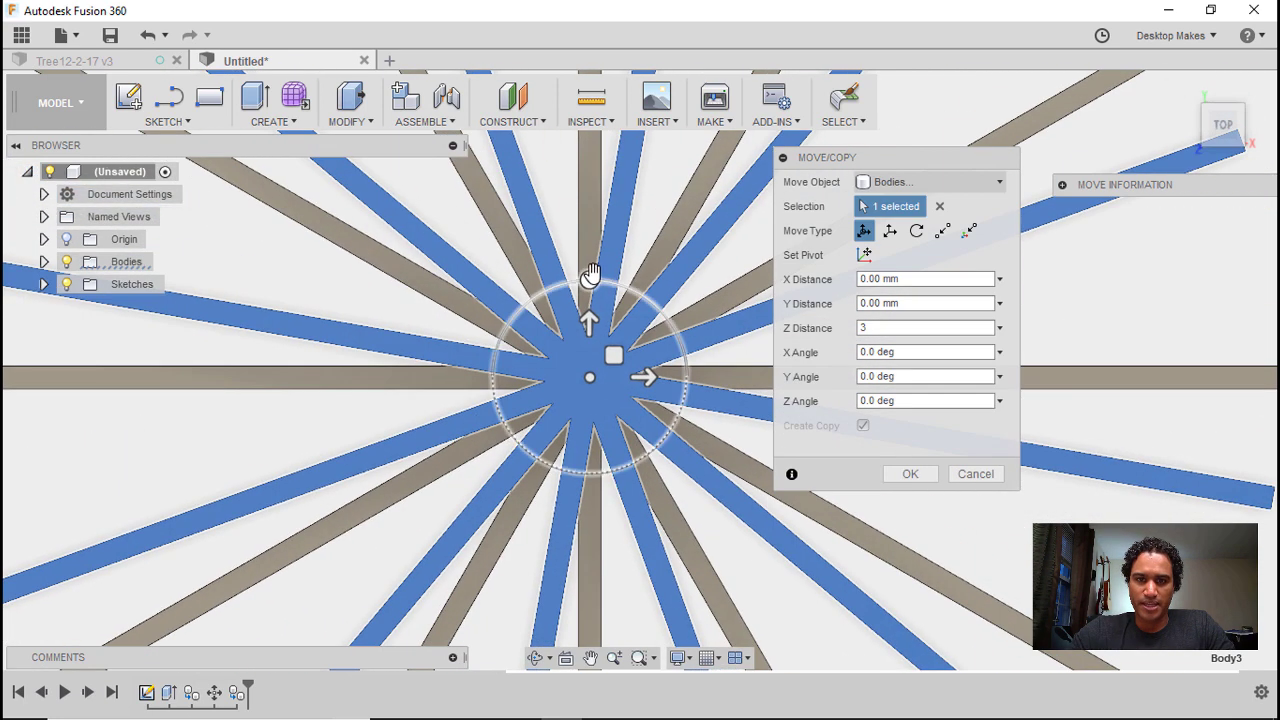
pyautogui.moveTo(591, 273); pyautogui.dragTo(606, 280)
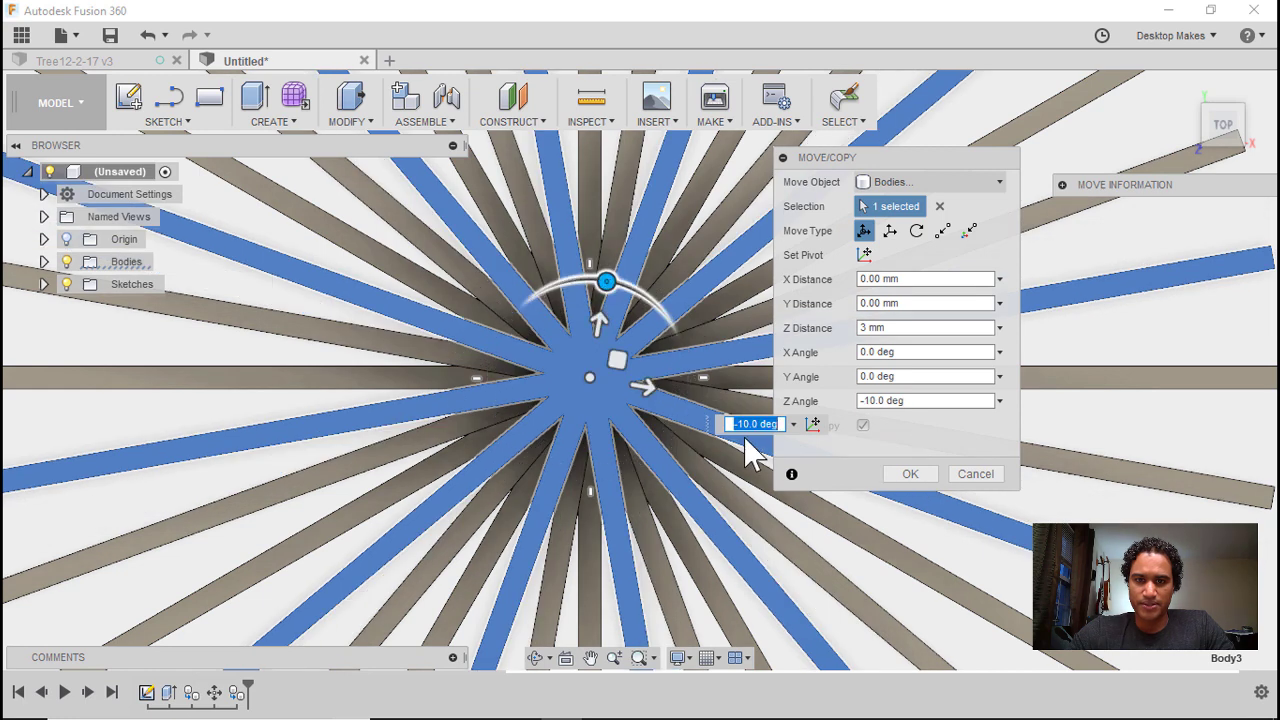
pyautogui.click(912, 474)
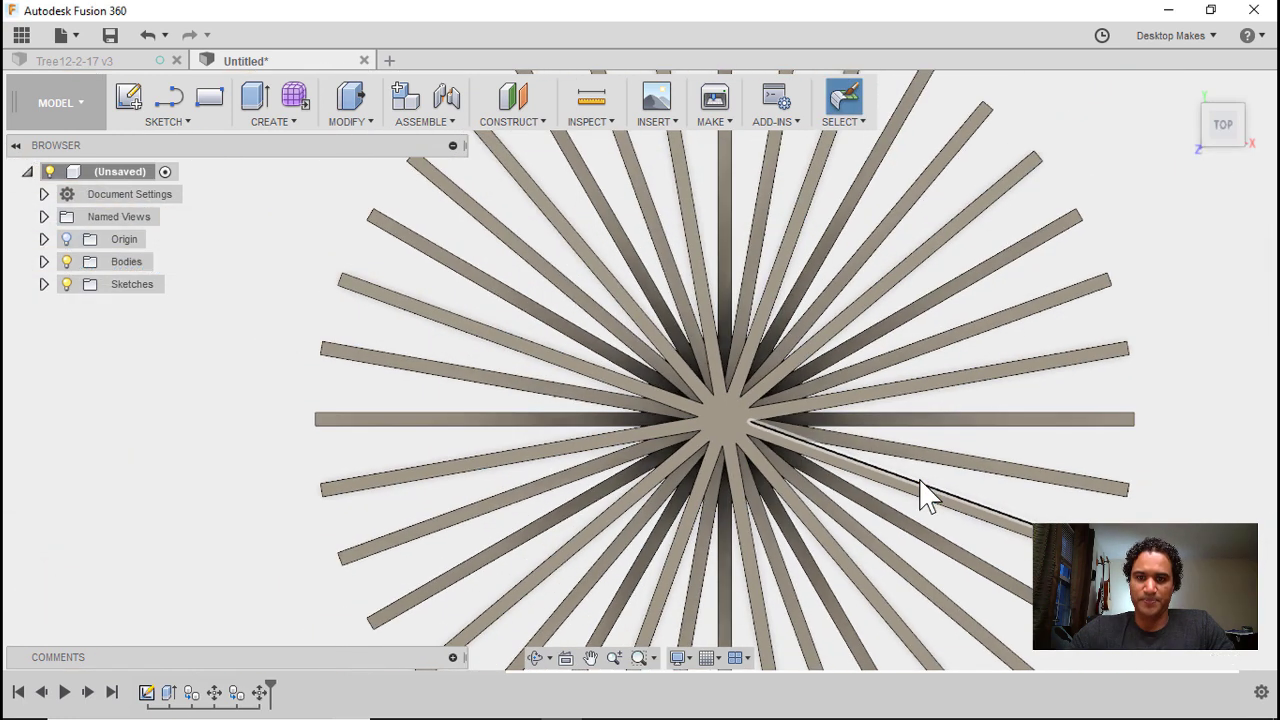
pyautogui.keyDown('shift'); pyautogui.moveTo(991, 534); pyautogui.dragTo(993, 502, button='middle'); pyautogui.keyUp('shift')
pyautogui.click(1221, 112)
pyautogui.moveTo(830, 370); pyautogui.dragTo(832, 414, button='middle')
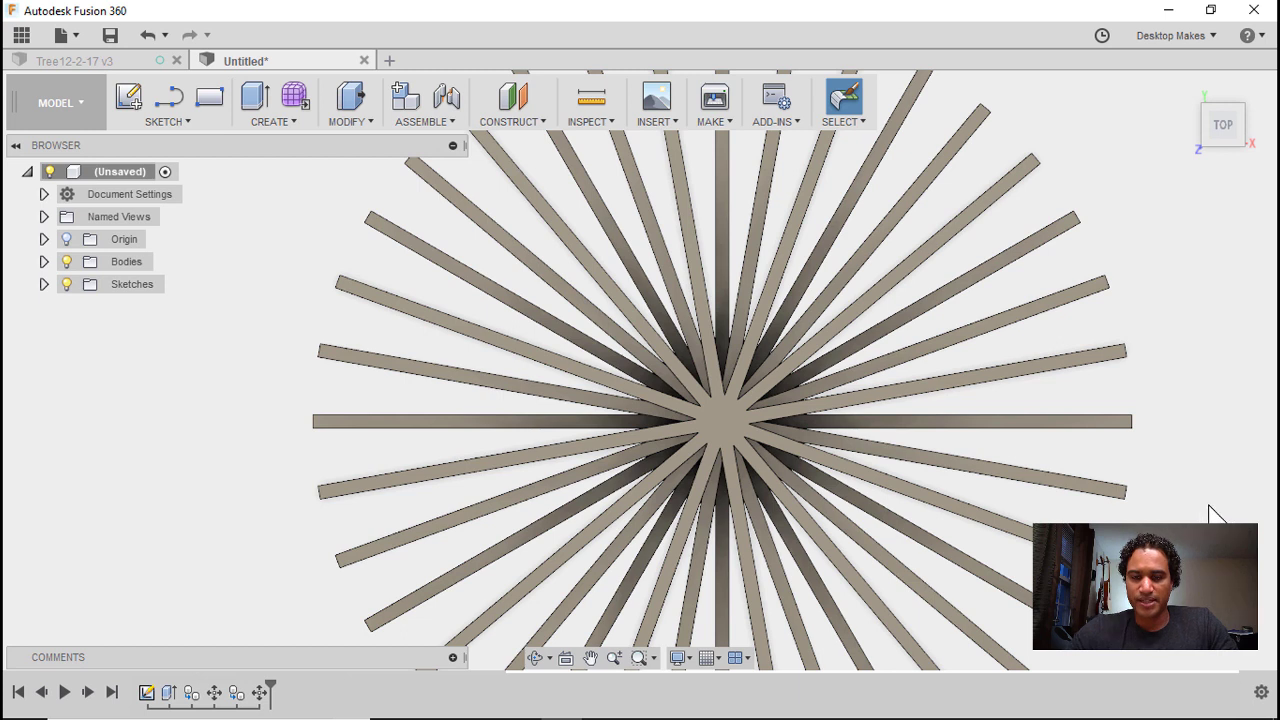
pyautogui.scroll(-4, 1215, 515)
pyautogui.keyDown('shift'); pyautogui.moveTo(1215, 515); pyautogui.dragTo(1040, 328, button='middle'); pyautogui.keyUp('shift')
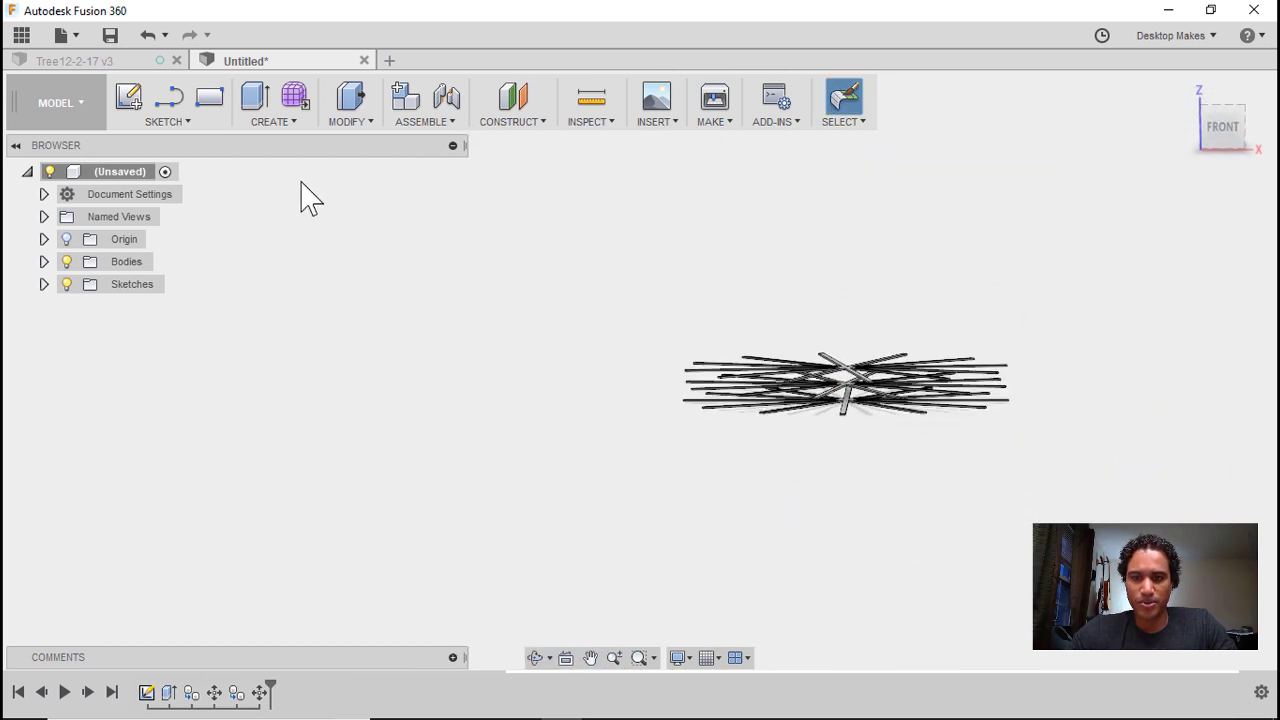
# Step: Start a rectangular pattern of bodies and window-select the three branch layer bodies
pyautogui.click(272, 123)
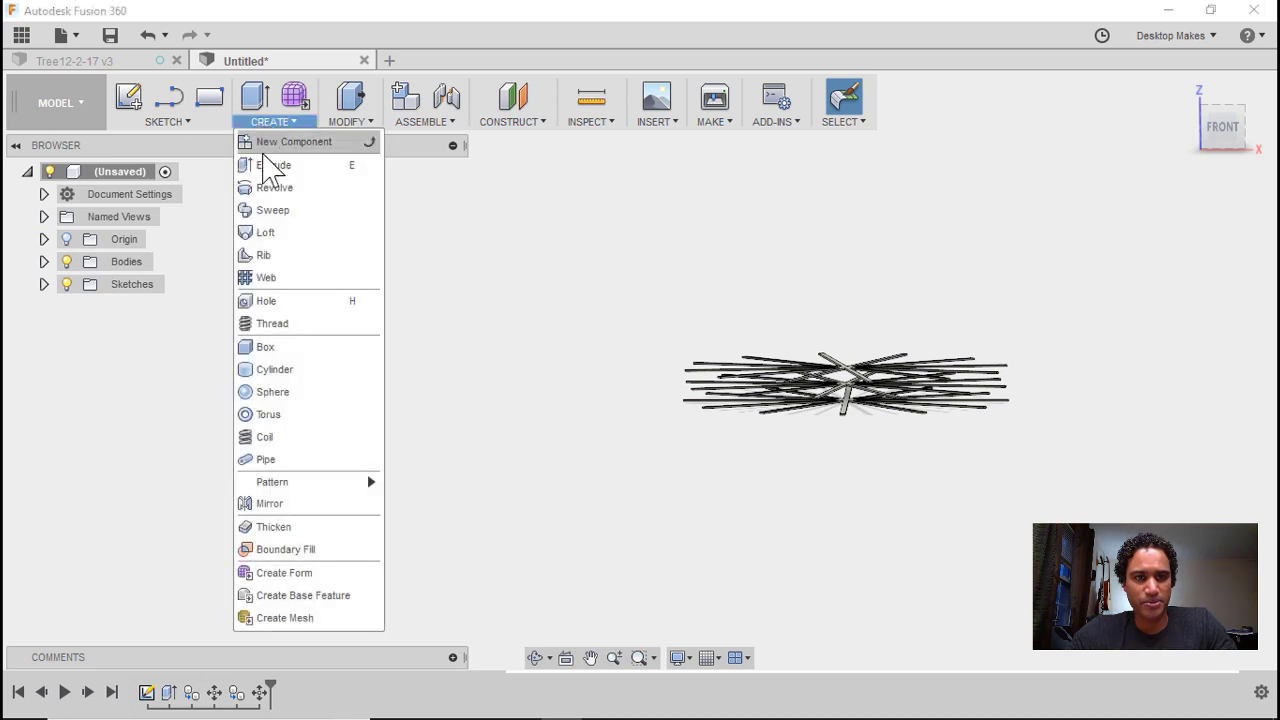
pyautogui.moveTo(325, 485)
pyautogui.click(395, 485)
pyautogui.moveTo(1040, 383); pyautogui.dragTo(320, 402, button='middle')
pyautogui.scroll(3, 586, 357)
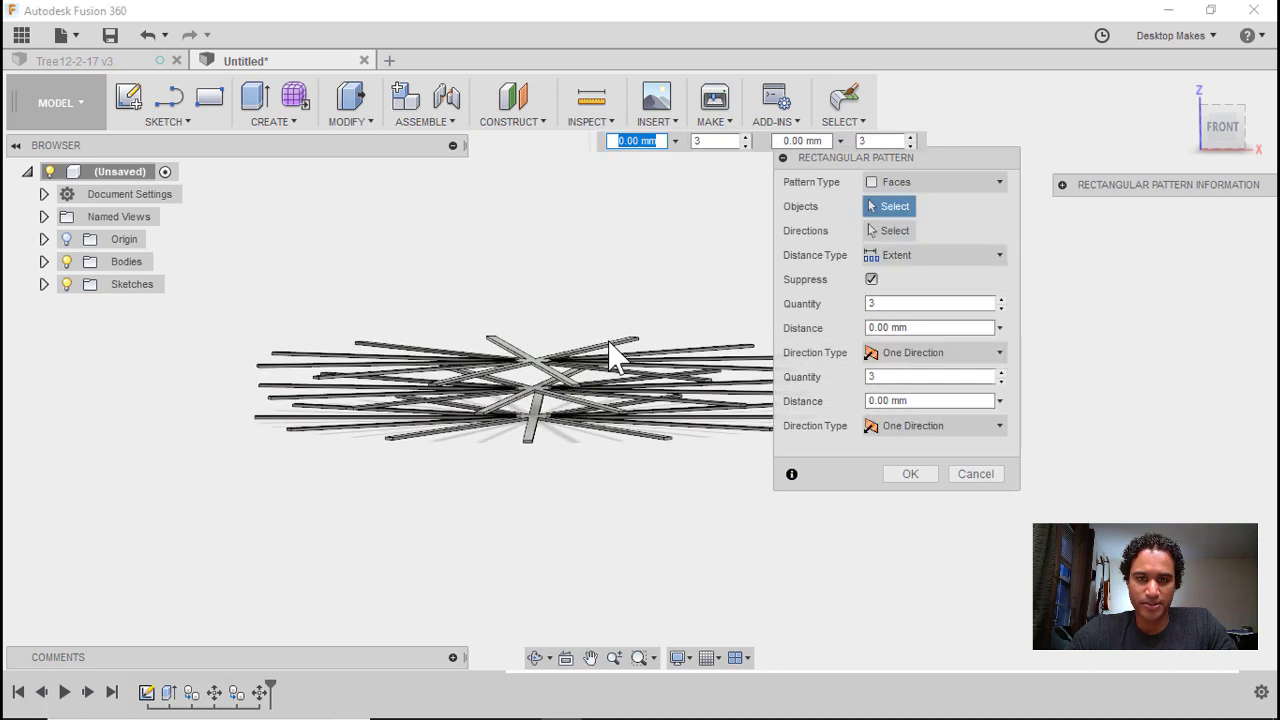
pyautogui.moveTo(522, 443); pyautogui.dragTo(725, 237)
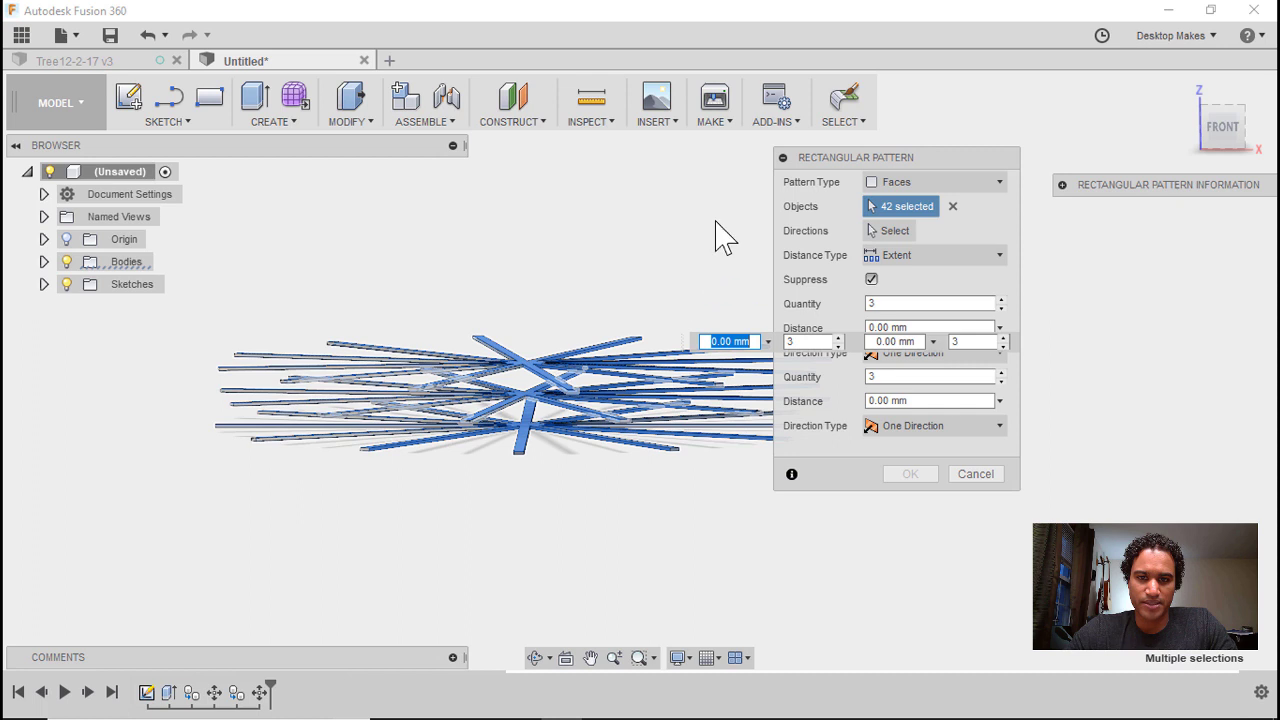
pyautogui.click(841, 122)
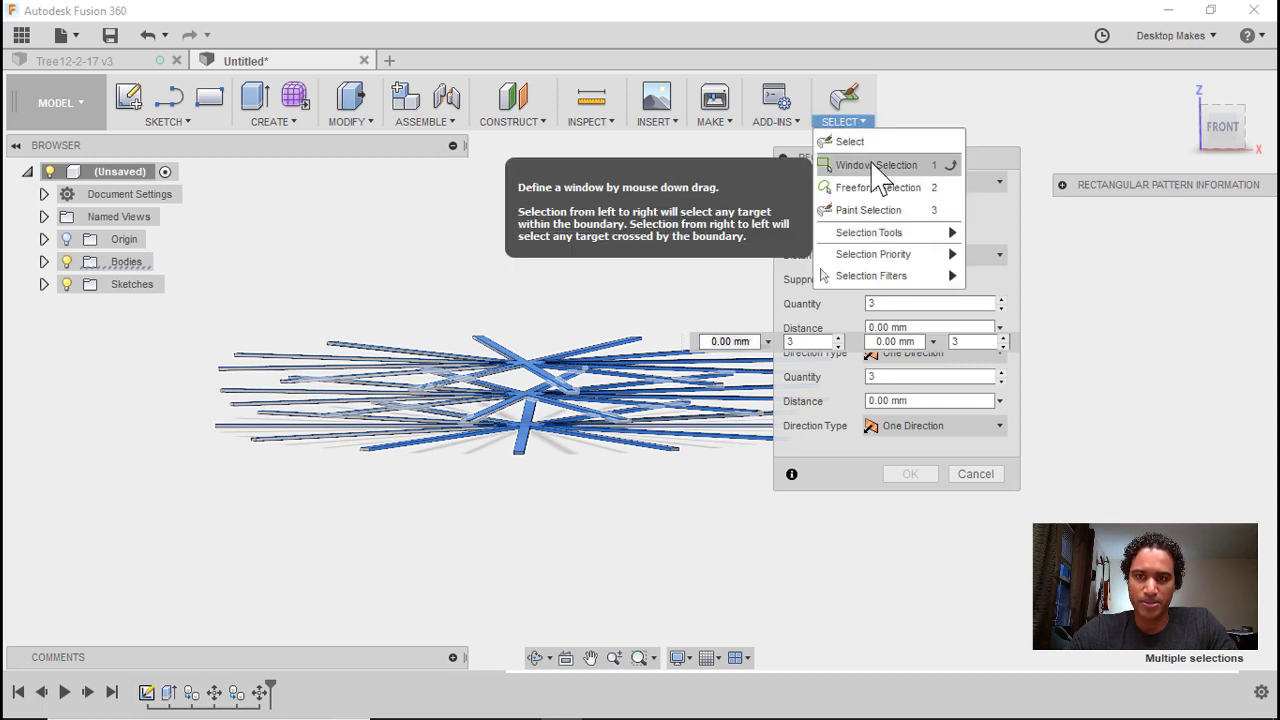
pyautogui.click(874, 166)
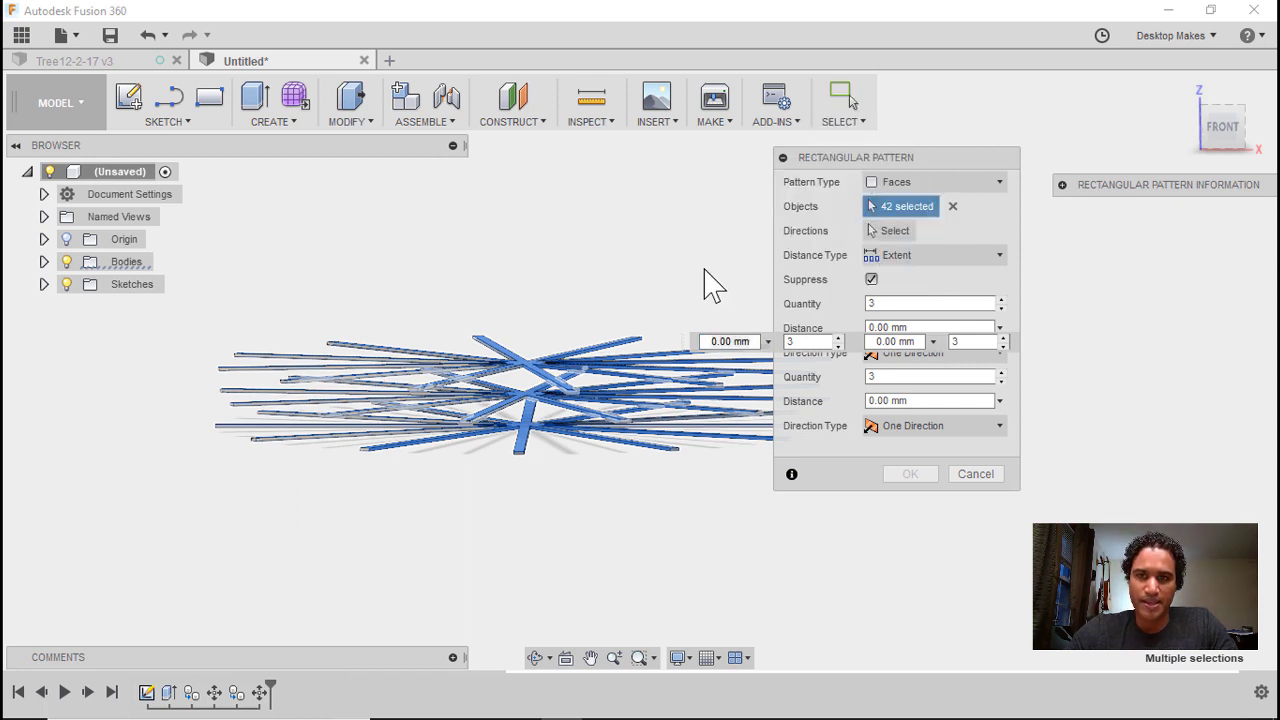
pyautogui.click(934, 183)
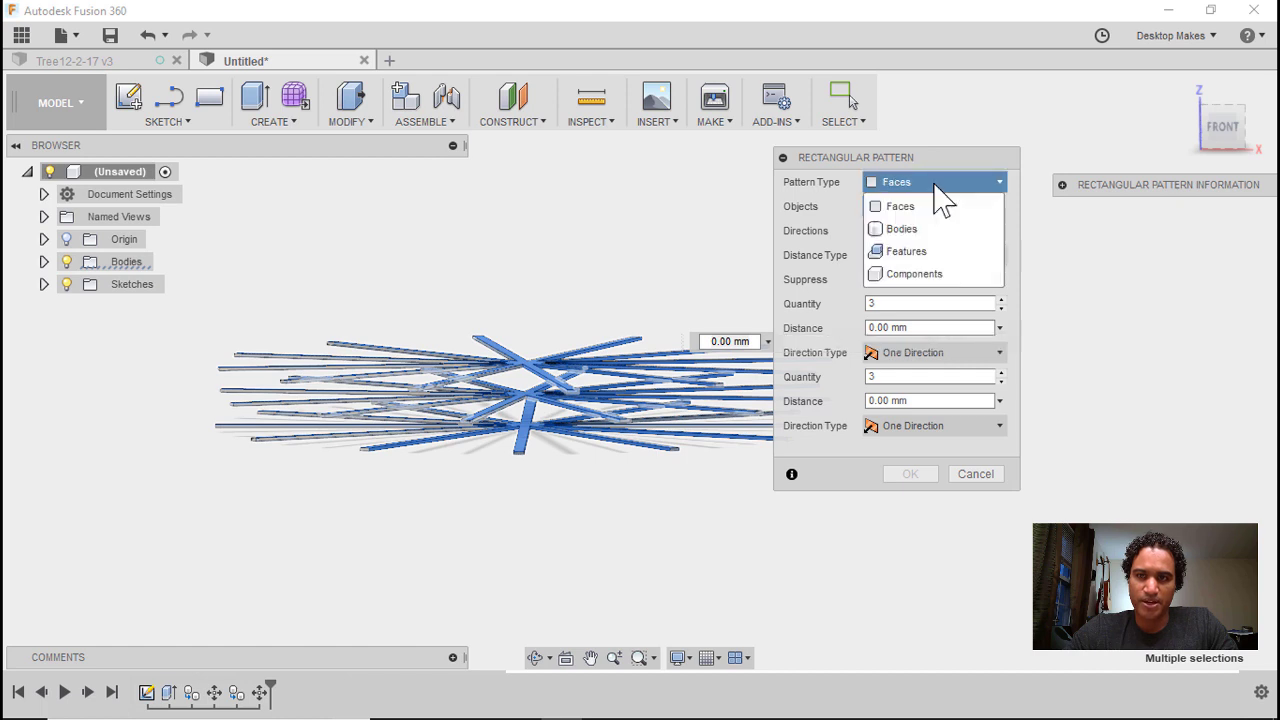
pyautogui.click(901, 229)
pyautogui.moveTo(693, 270); pyautogui.dragTo(343, 563)
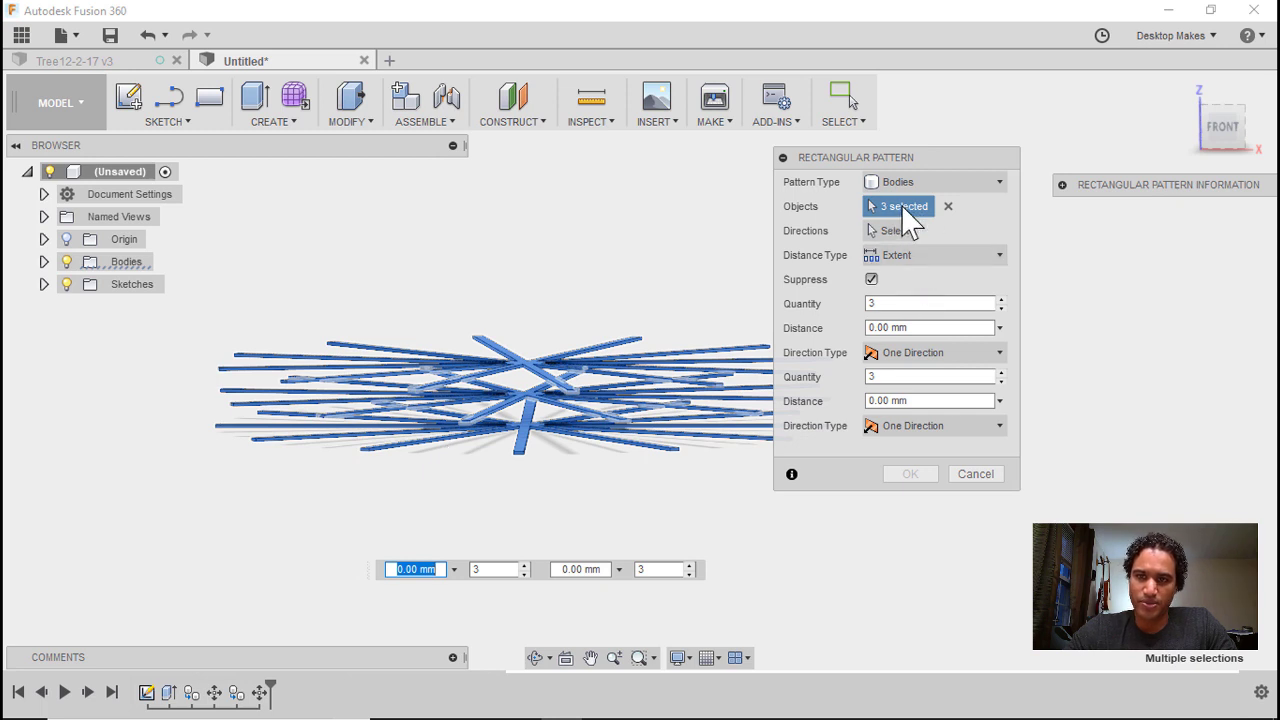
# Step: Pick the trunk's vertical edge as the upward pattern direction
pyautogui.click(889, 231)
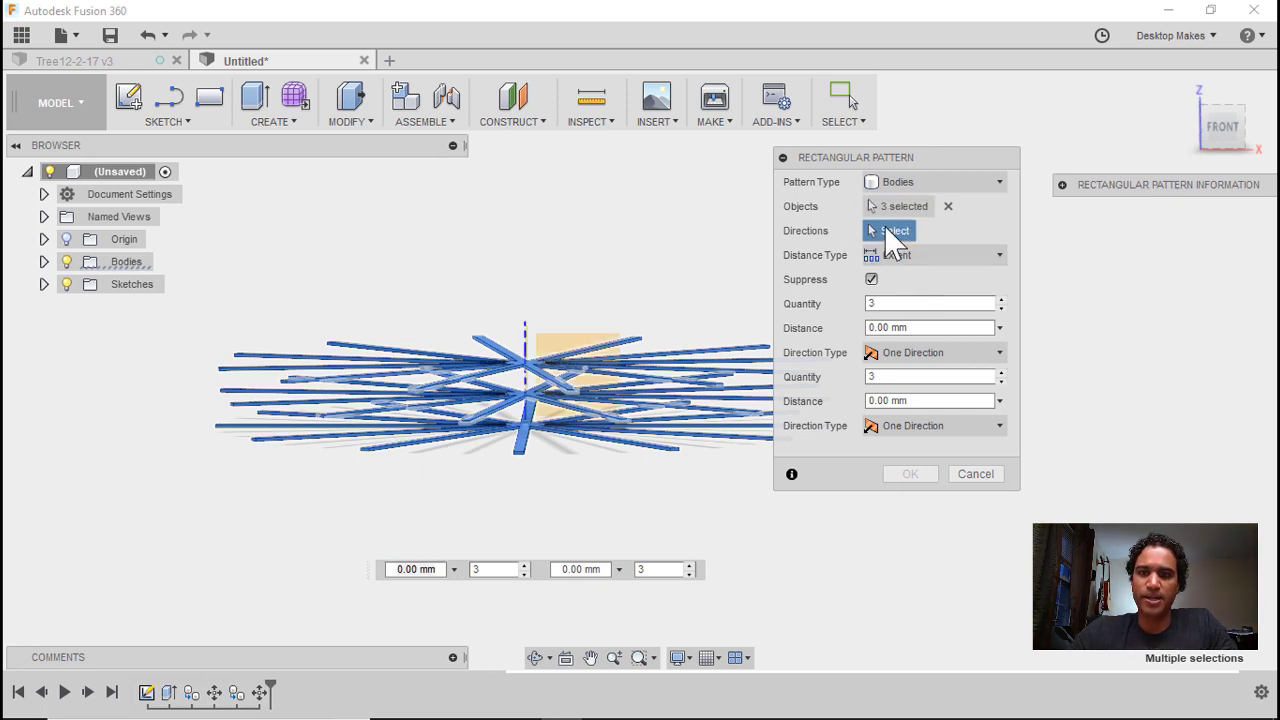
pyautogui.scroll(3, 540, 405)
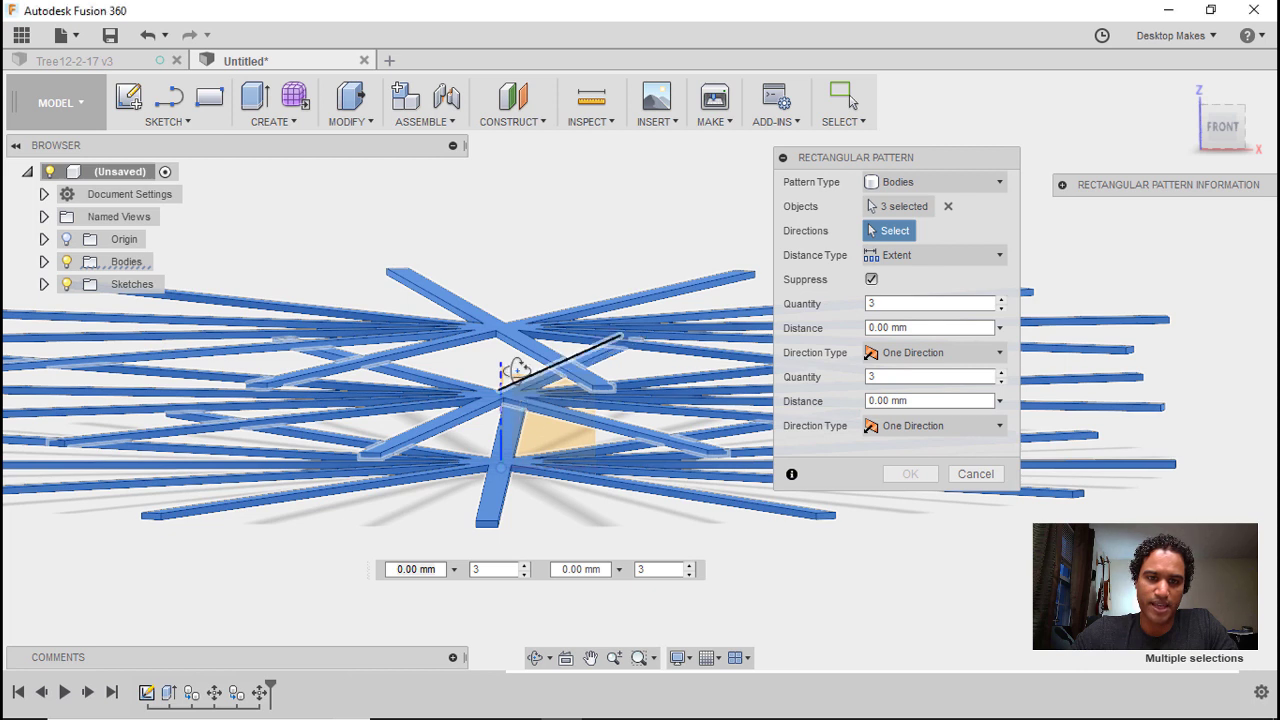
pyautogui.click(520, 396)
pyautogui.keyDown('shift'); pyautogui.moveTo(514, 362); pyautogui.dragTo(500, 423, button='middle'); pyautogui.keyUp('shift')
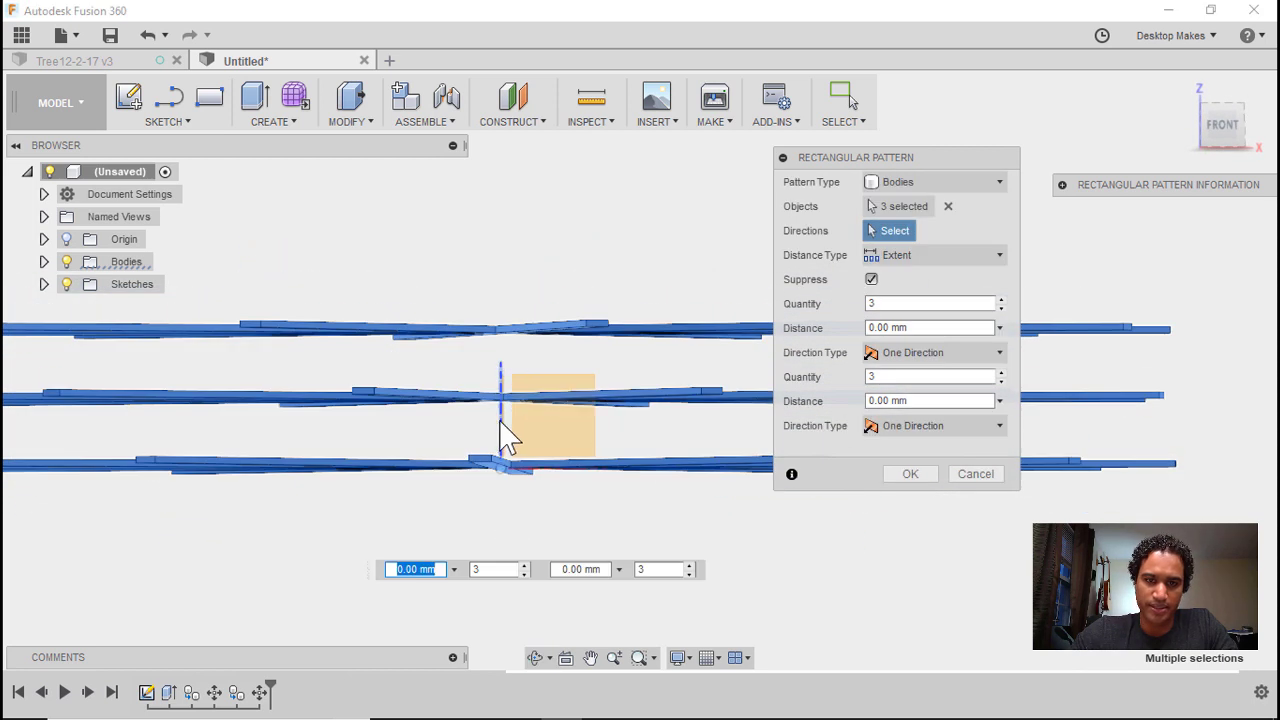
pyautogui.click(499, 423)
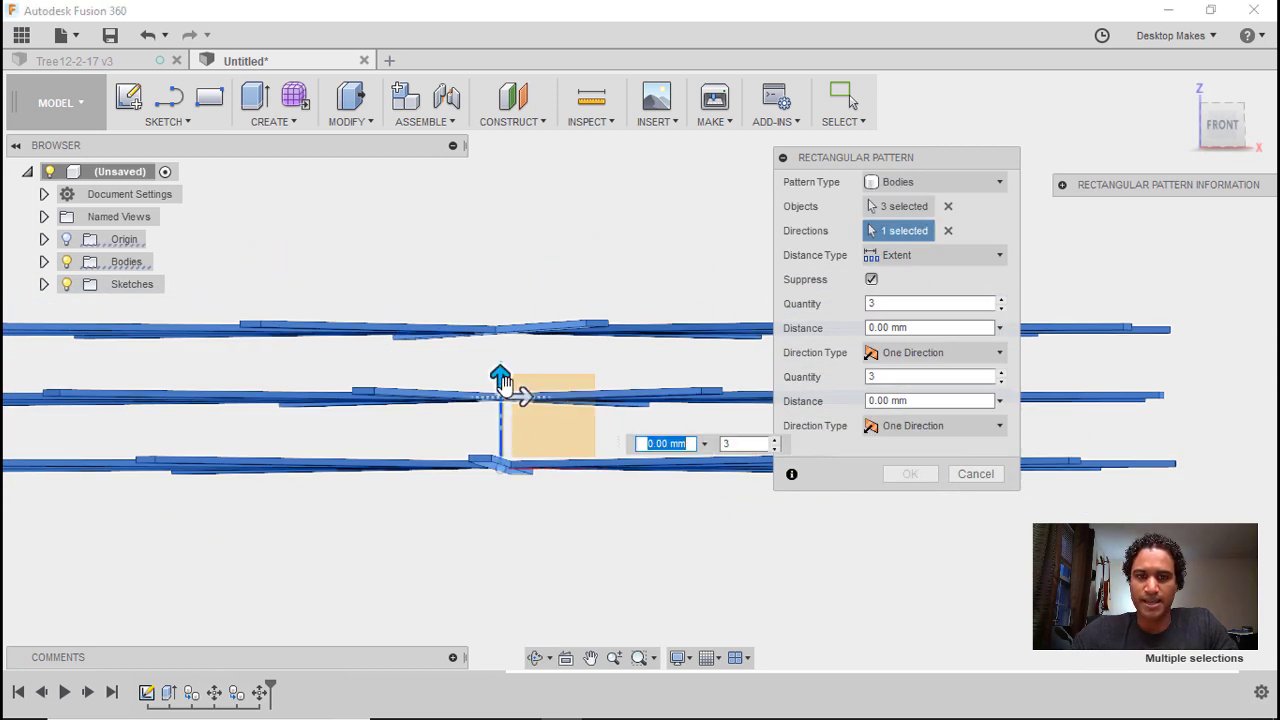
pyautogui.moveTo(502, 362); pyautogui.dragTo(520, 200)
pyautogui.press('Tab')
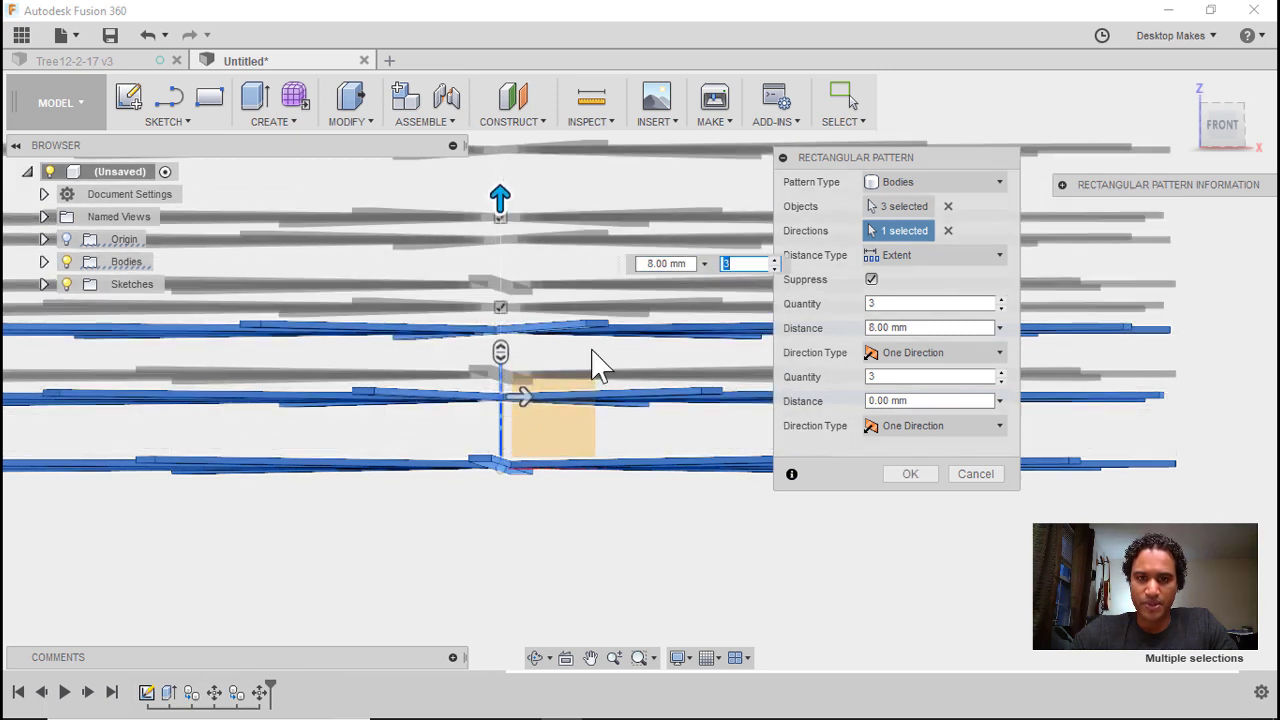
# Step: Use spacing type with 9 mm between copies and quantity 8, and apply the pattern
pyautogui.click(913, 262)
pyautogui.click(930, 303)
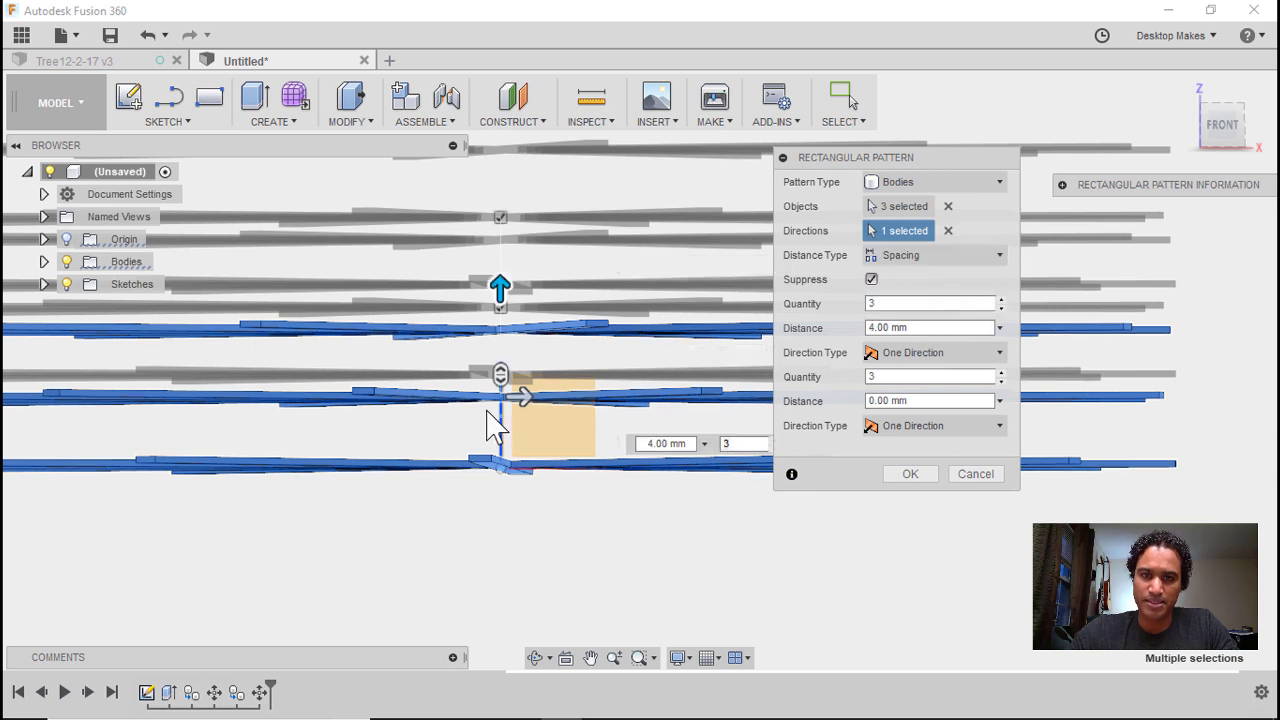
pyautogui.moveTo(488, 430); pyautogui.dragTo(575, 470, button='middle')
pyautogui.scroll(-2, 580, 470)
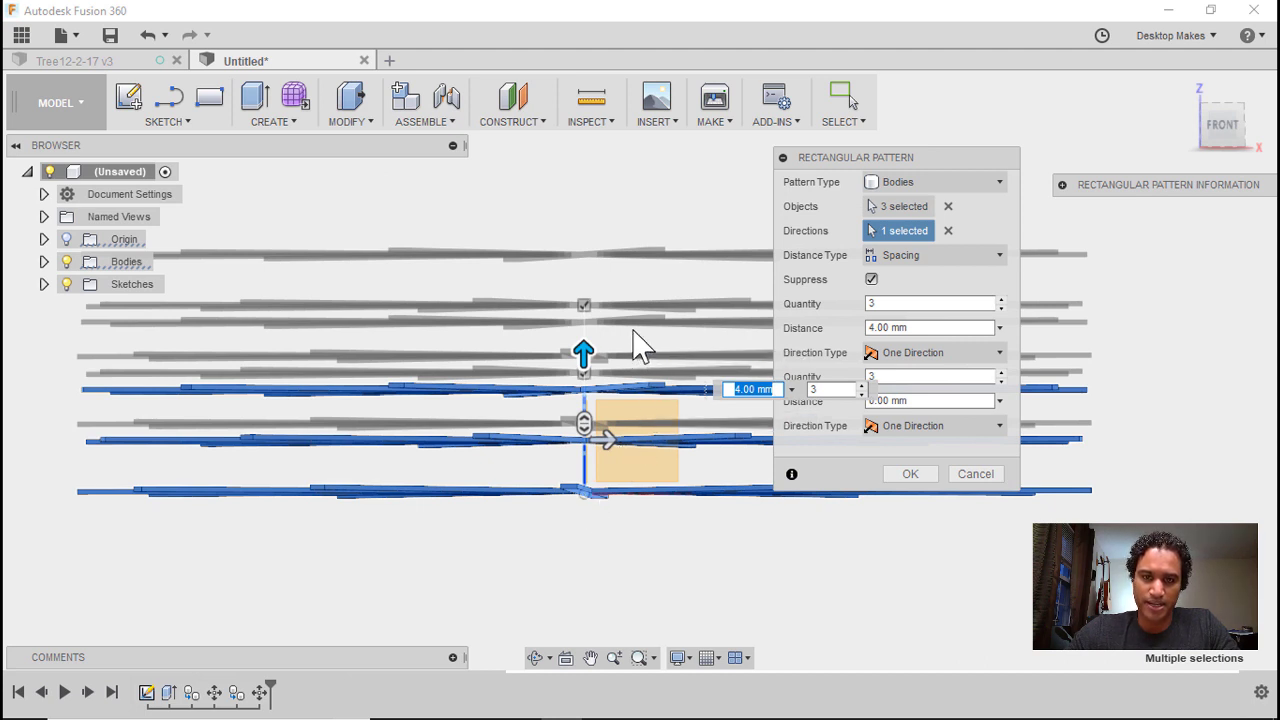
pyautogui.doubleClick(897, 328)
pyautogui.tripleClick(862, 328)
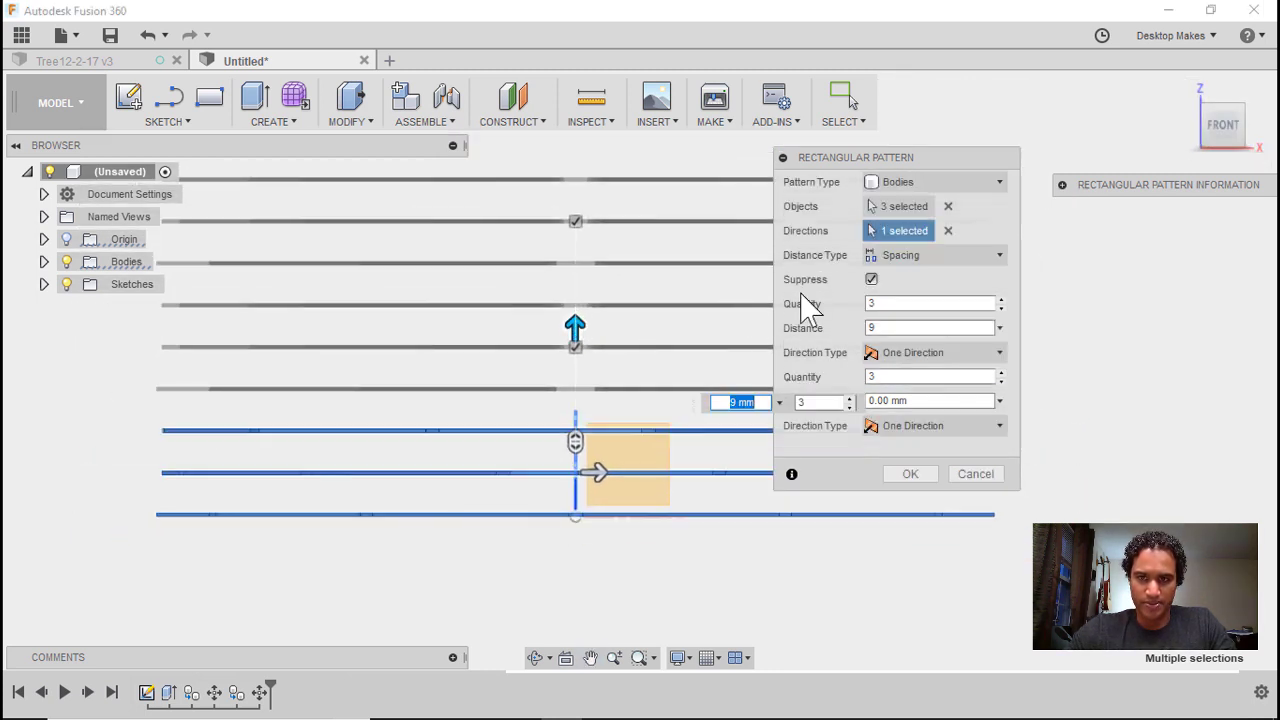
pyautogui.click(899, 302)
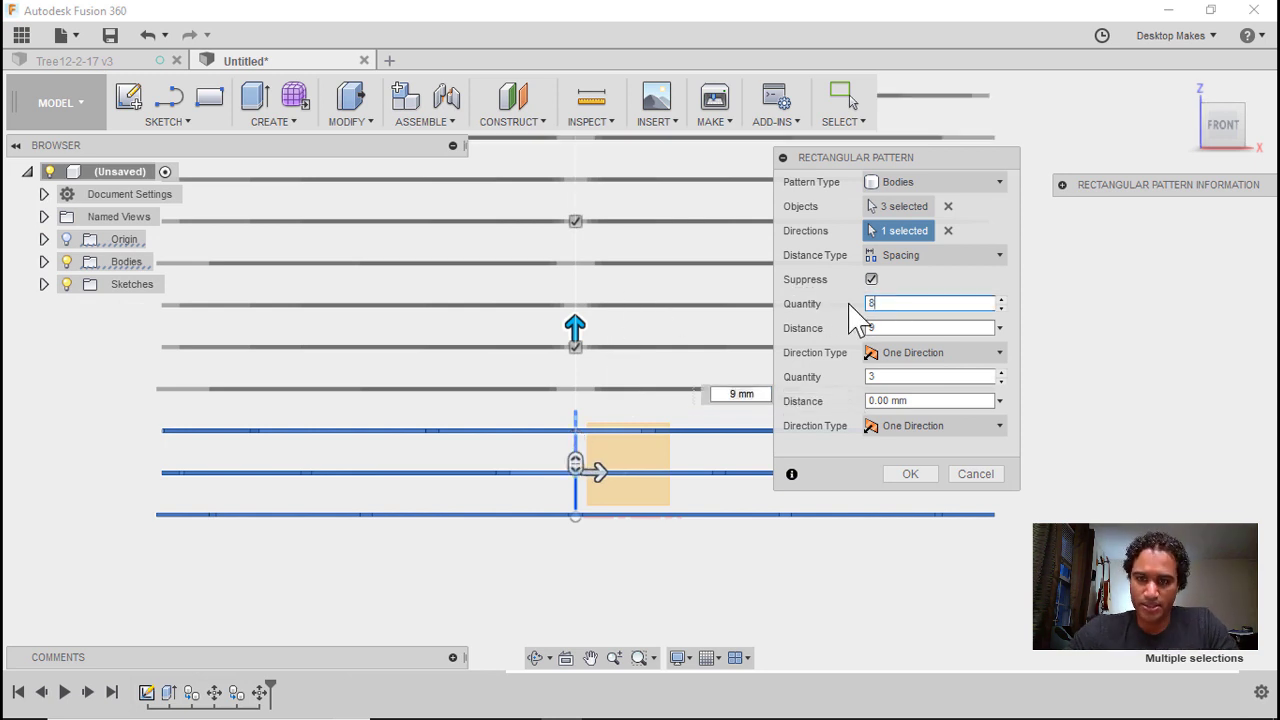
pyautogui.click(908, 476)
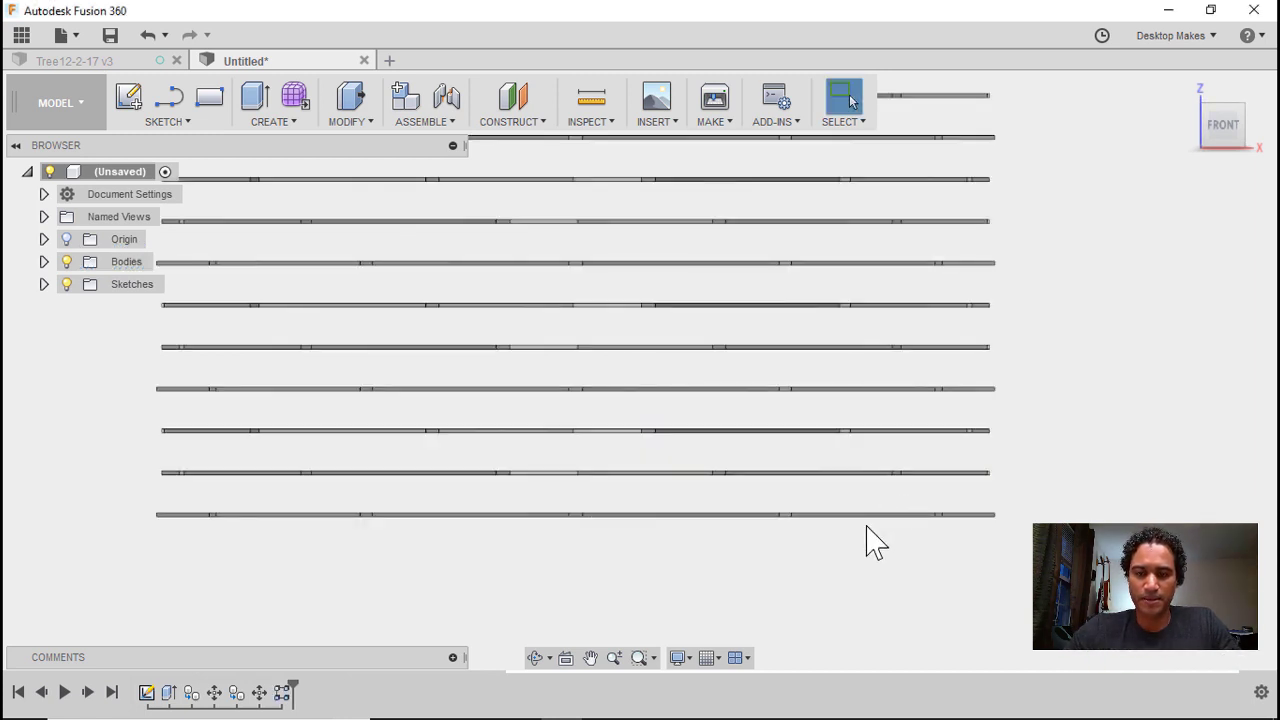
pyautogui.scroll(-3, 1030, 495)
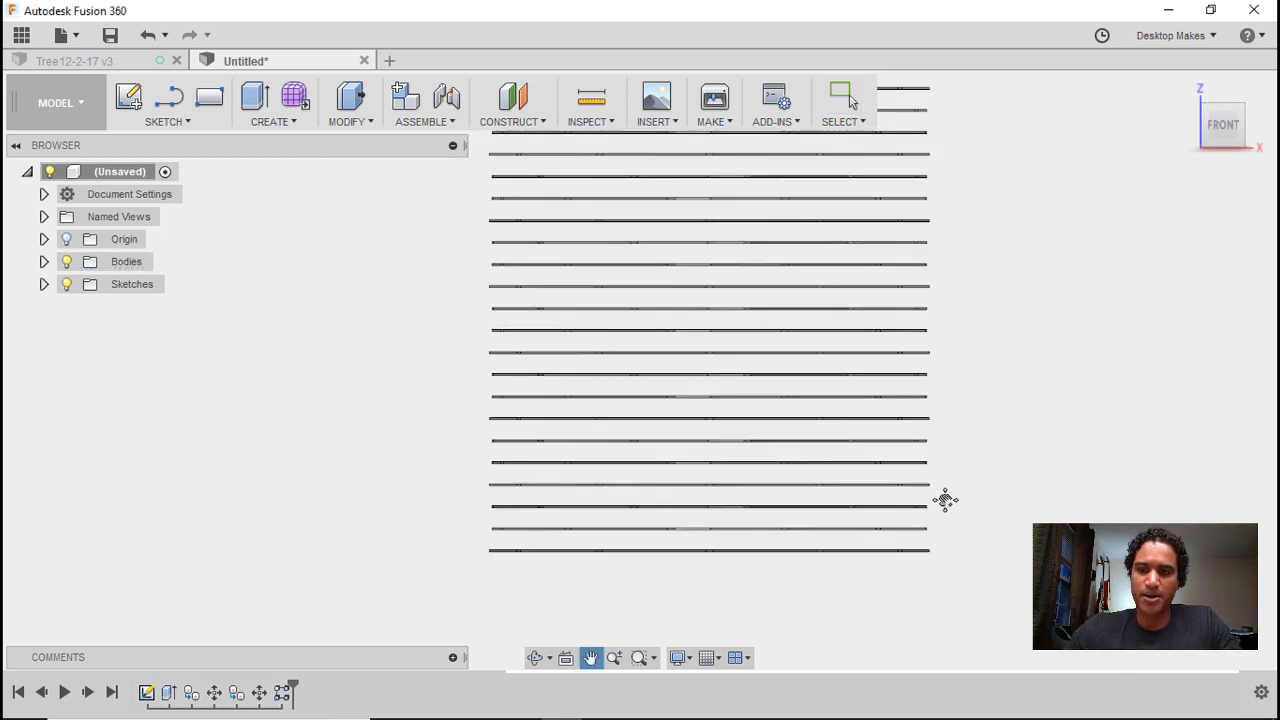
pyautogui.scroll(-3, 931, 507)
pyautogui.press('Escape')
pyautogui.keyDown('shift'); pyautogui.moveTo(955, 507); pyautogui.dragTo(946, 457, button='middle'); pyautogui.keyUp('shift')
pyautogui.scroll(5, 855, 530)
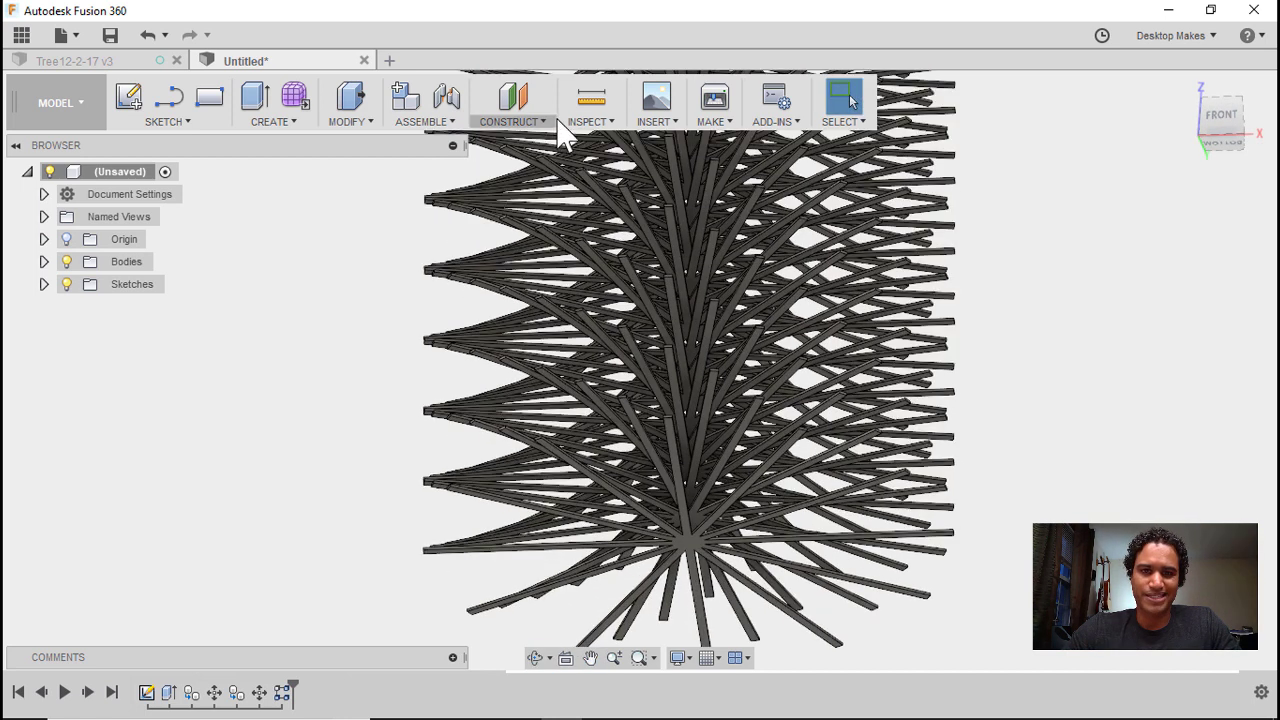
pyautogui.click(592, 108)
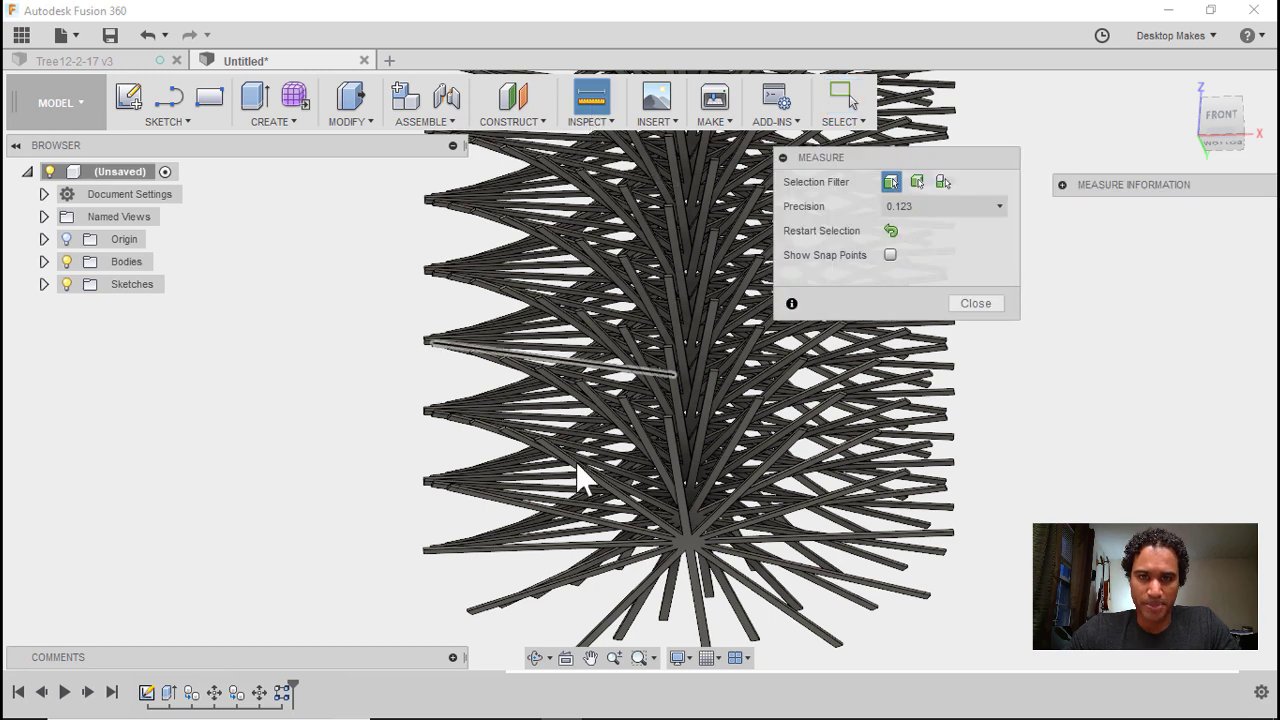
pyautogui.scroll(2, 685, 555)
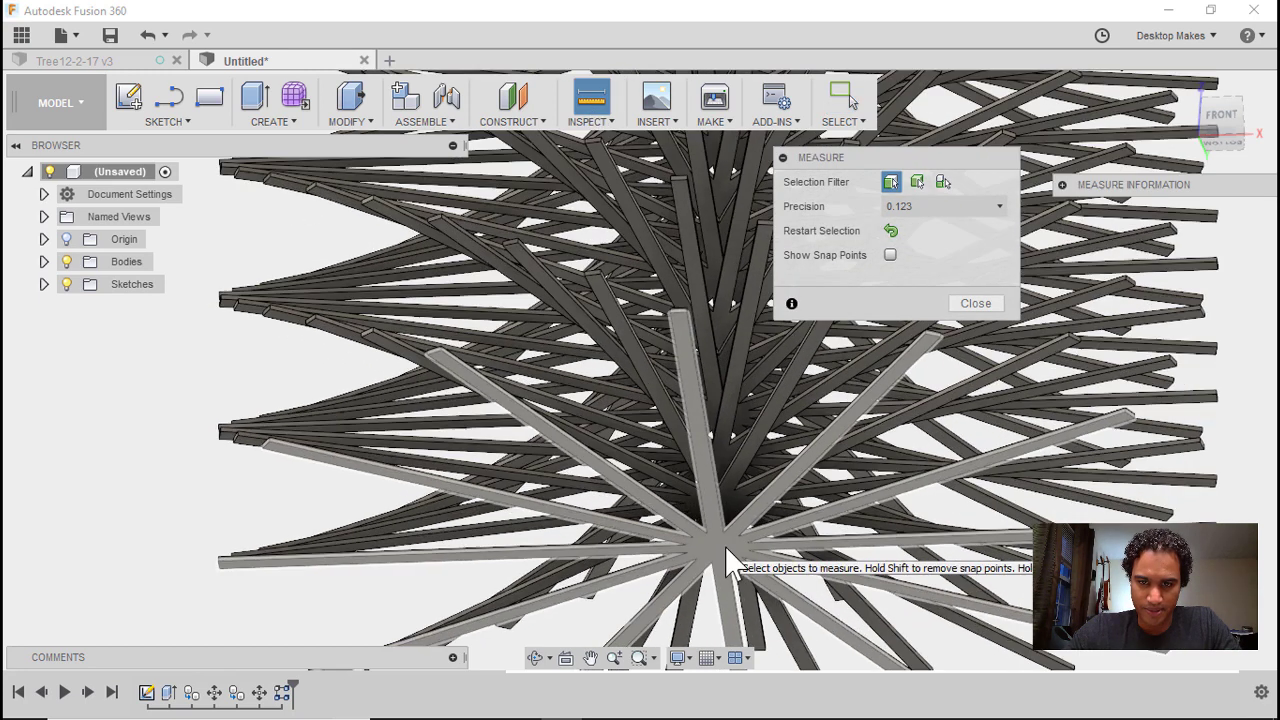
pyautogui.click(725, 546)
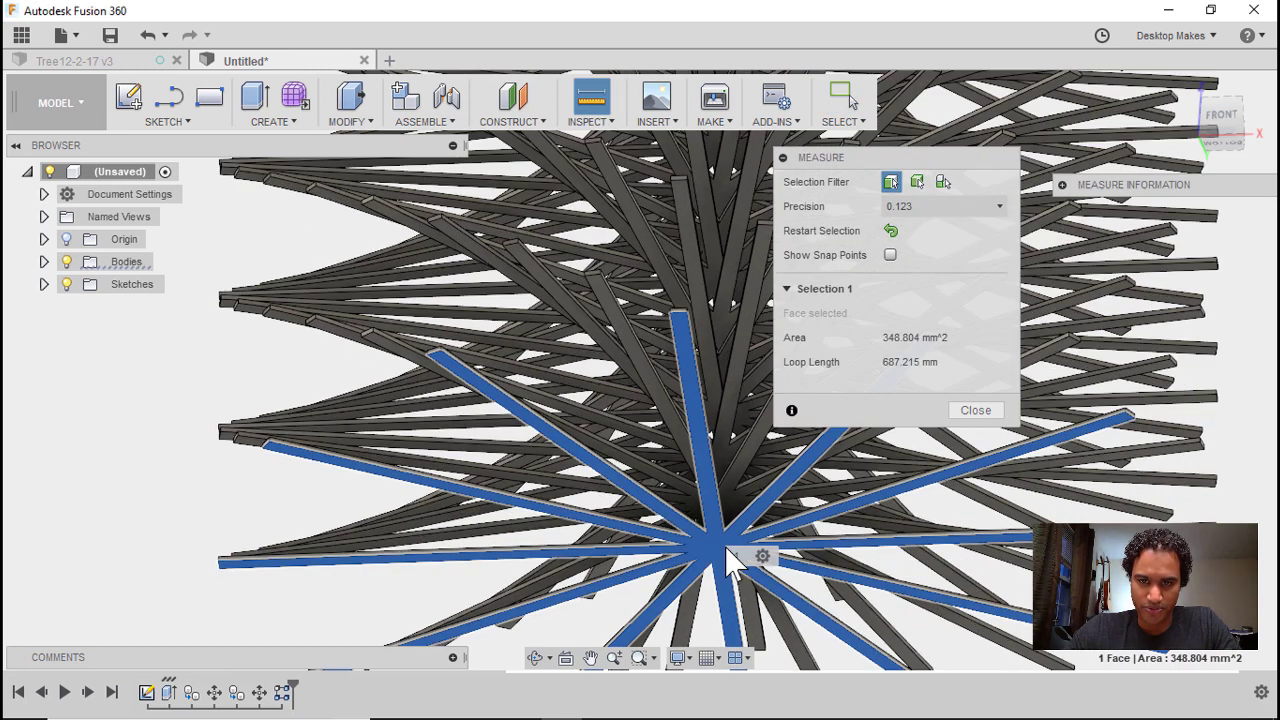
pyautogui.scroll(-2, 652, 404)
pyautogui.scroll(-2, 652, 404)
pyautogui.keyDown('shift'); pyautogui.moveTo(652, 404); pyautogui.dragTo(670, 392, button='middle'); pyautogui.keyUp('shift')
pyautogui.scroll(5, 673, 389)
pyautogui.click(694, 441)
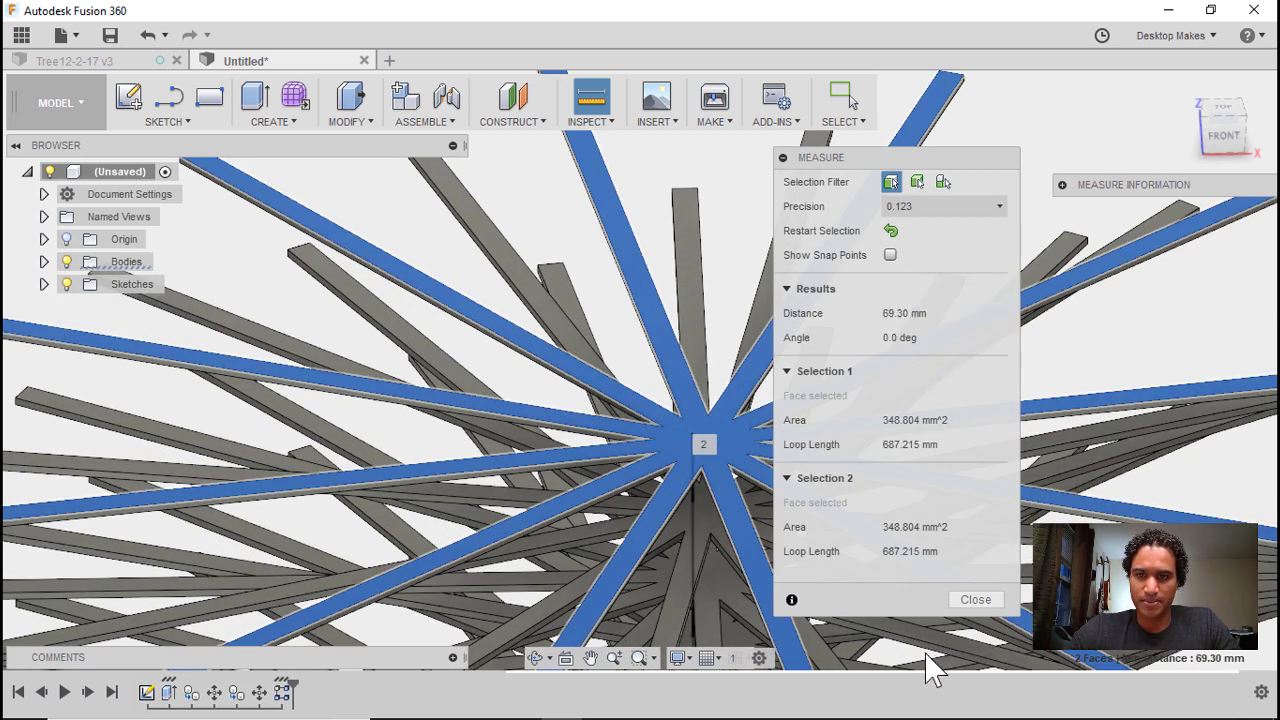
pyautogui.click(985, 601)
# Step: Go to the Top view, orbit to the back, begin Create Sketch, and orbit underneath to reveal the origin planes
pyautogui.scroll(-5, 906, 557)
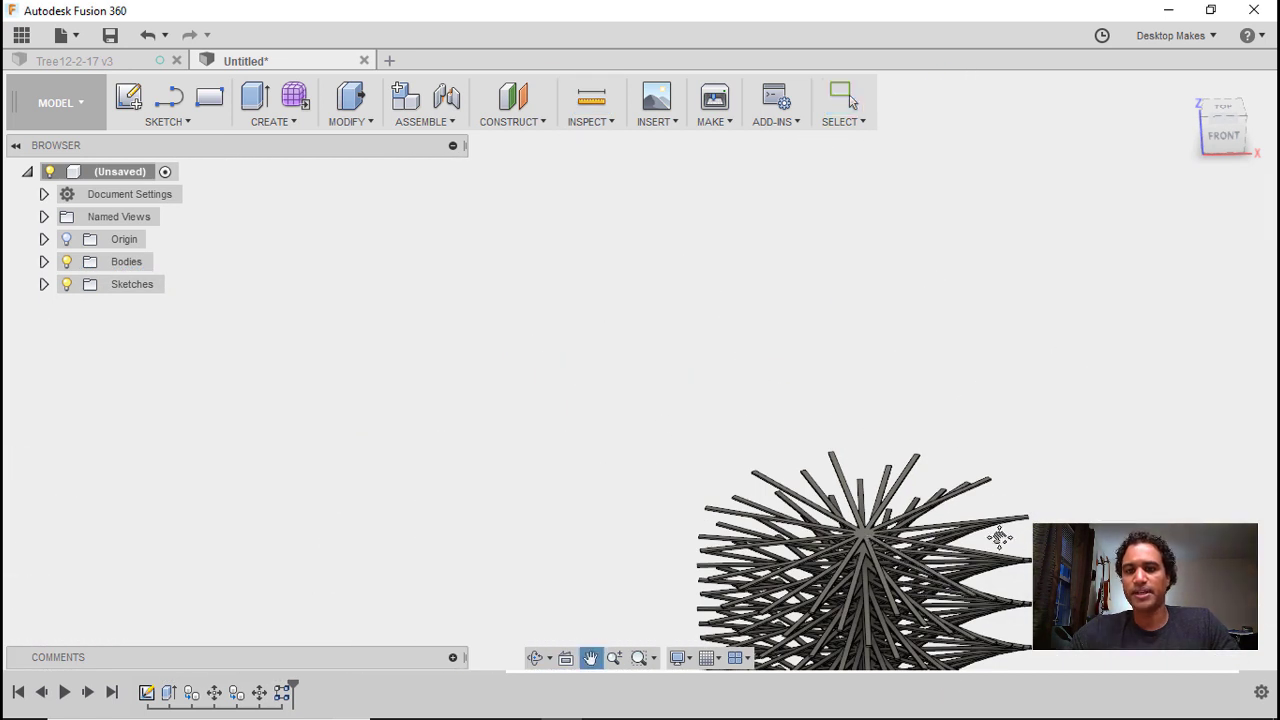
pyautogui.moveTo(943, 457); pyautogui.dragTo(668, 530, button='middle')
pyautogui.click(1229, 117)
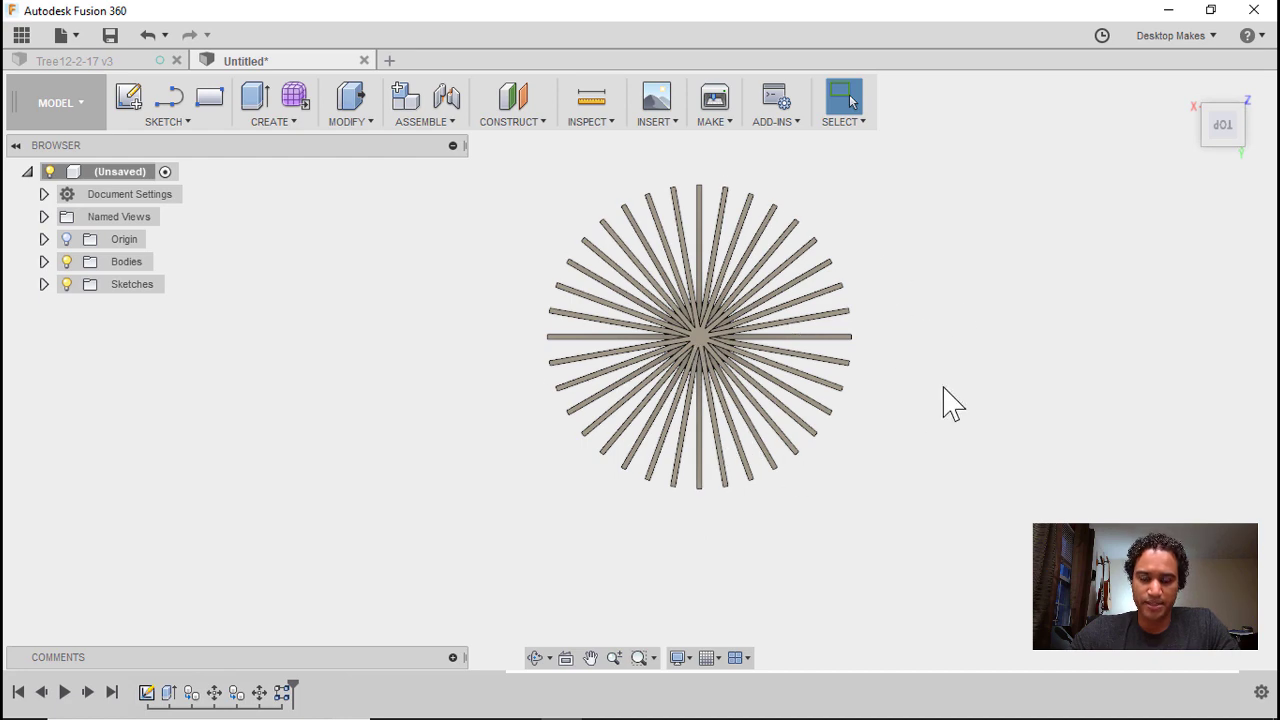
pyautogui.keyDown('shift'); pyautogui.moveTo(952, 403); pyautogui.dragTo(951, 343, button='middle'); pyautogui.keyUp('shift')
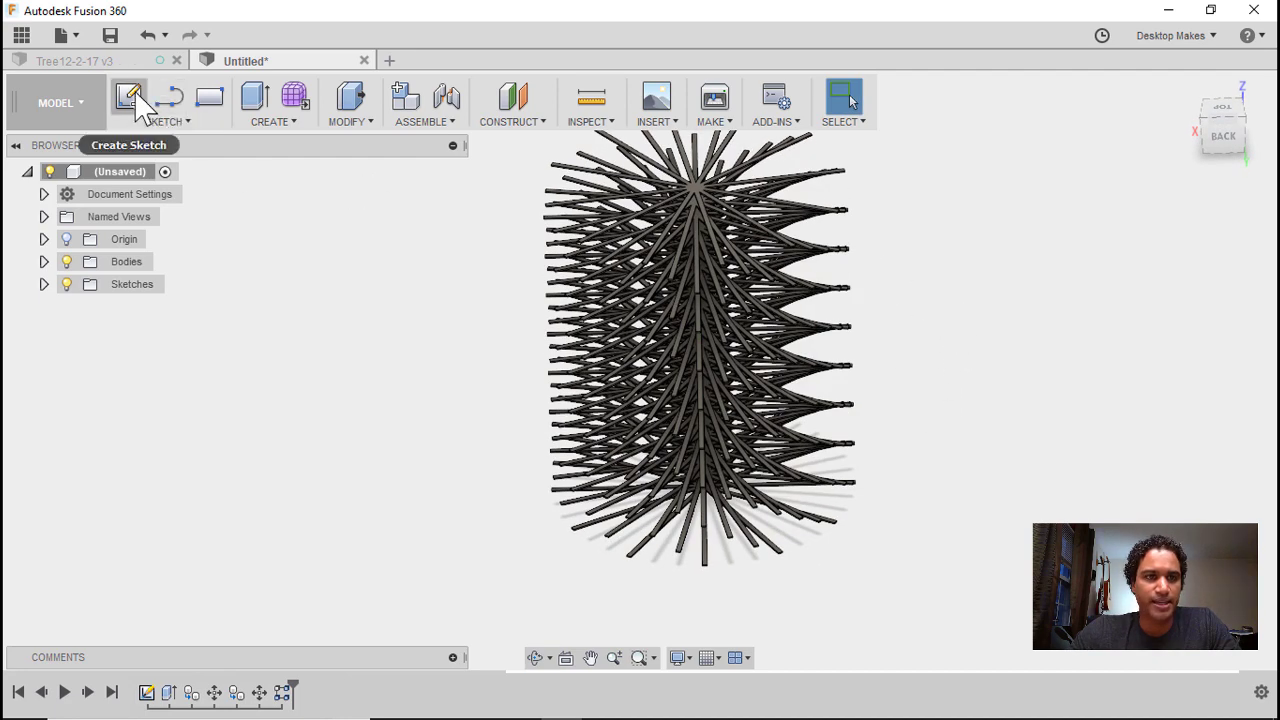
pyautogui.click(128, 96)
pyautogui.moveTo(514, 477)
pyautogui.keyDown('shift'); pyautogui.mouseDown(button='middle')
pyautogui.moveTo(480, 346)
pyautogui.moveTo(615, 410)
pyautogui.mouseUp(button='middle'); pyautogui.keyUp('shift')
pyautogui.click(611, 395)
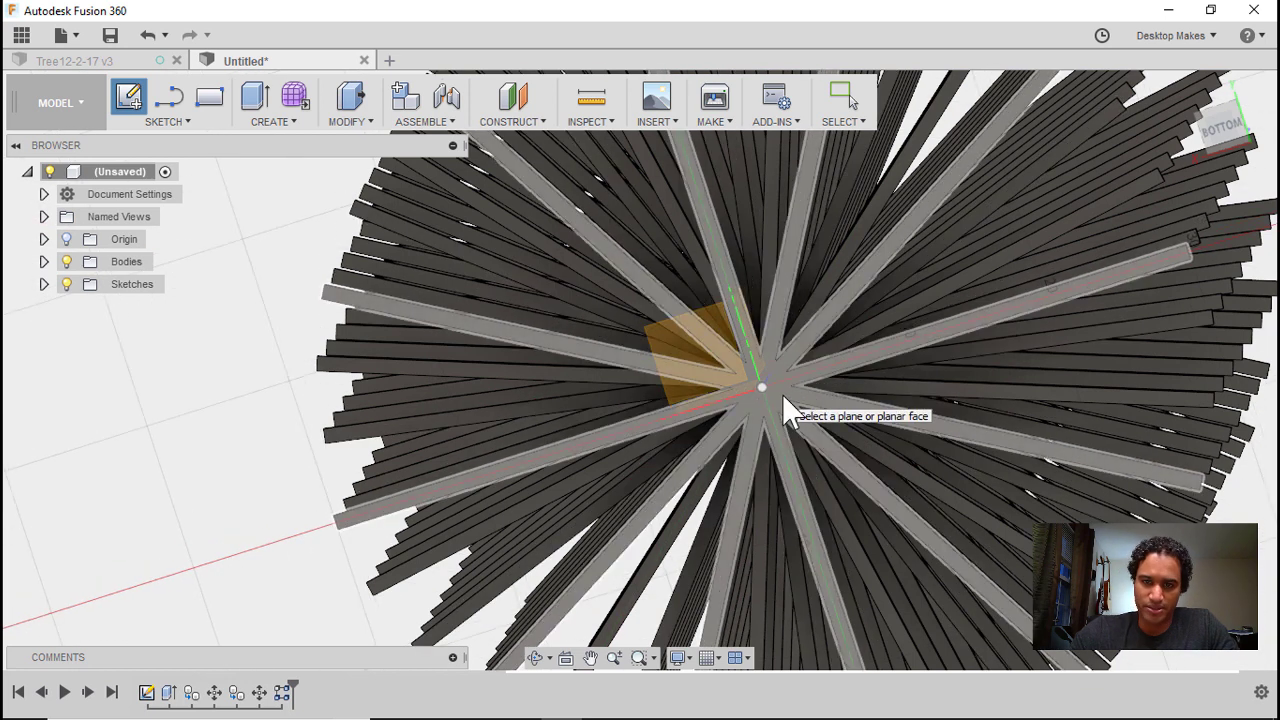
# Step: On the origin plane, draw an 8 mm diameter circle centred on the origin
pyautogui.click(703, 366)
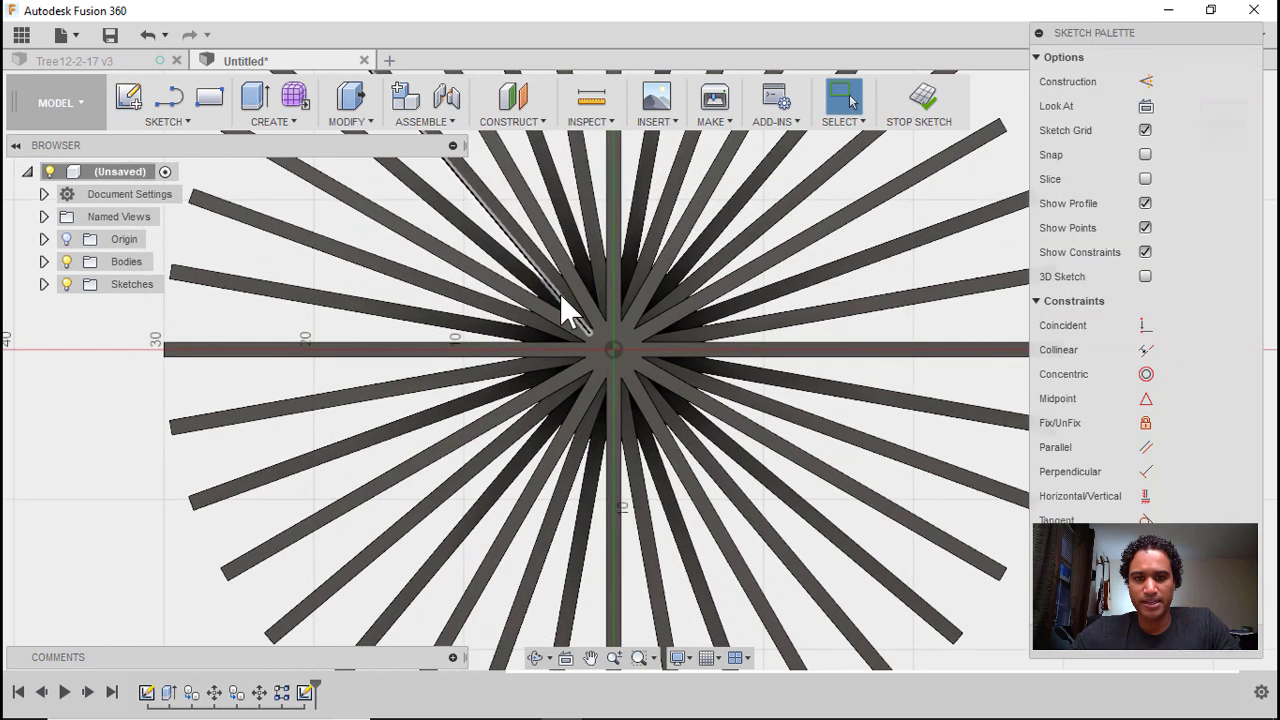
pyautogui.press('c')
pyautogui.click(611, 338)
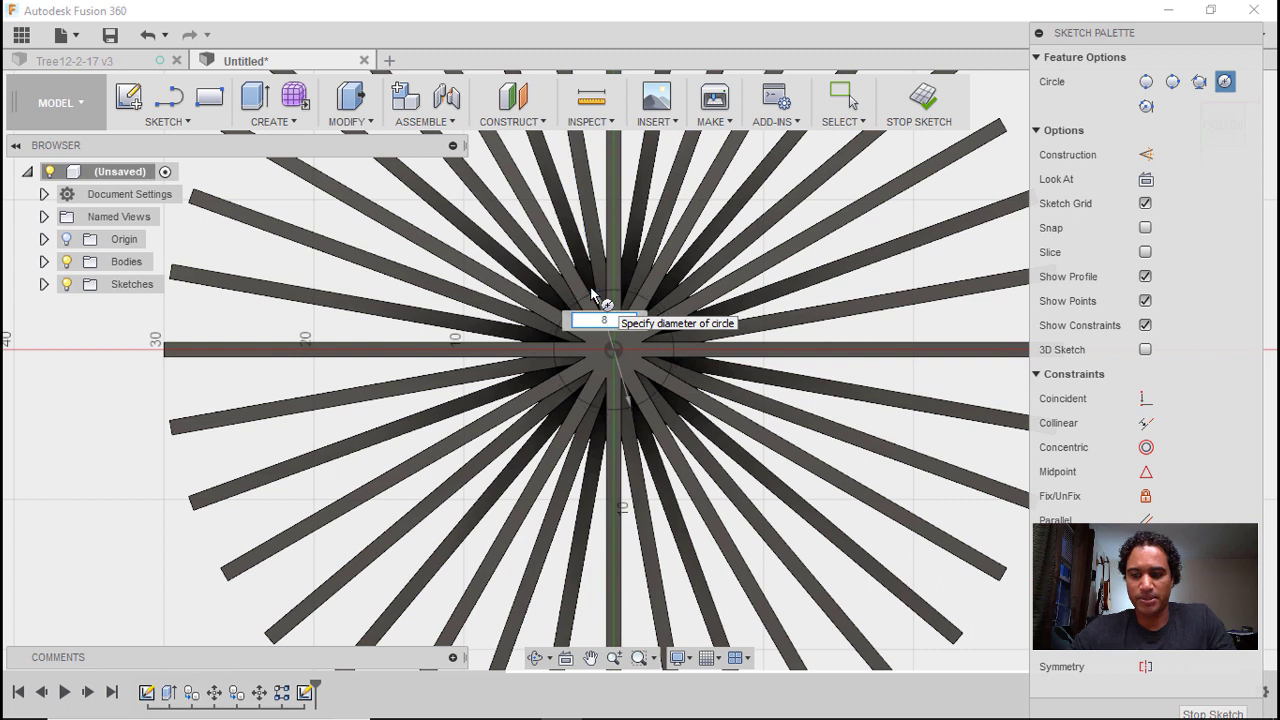
pyautogui.press('Return')
pyautogui.press('Escape')
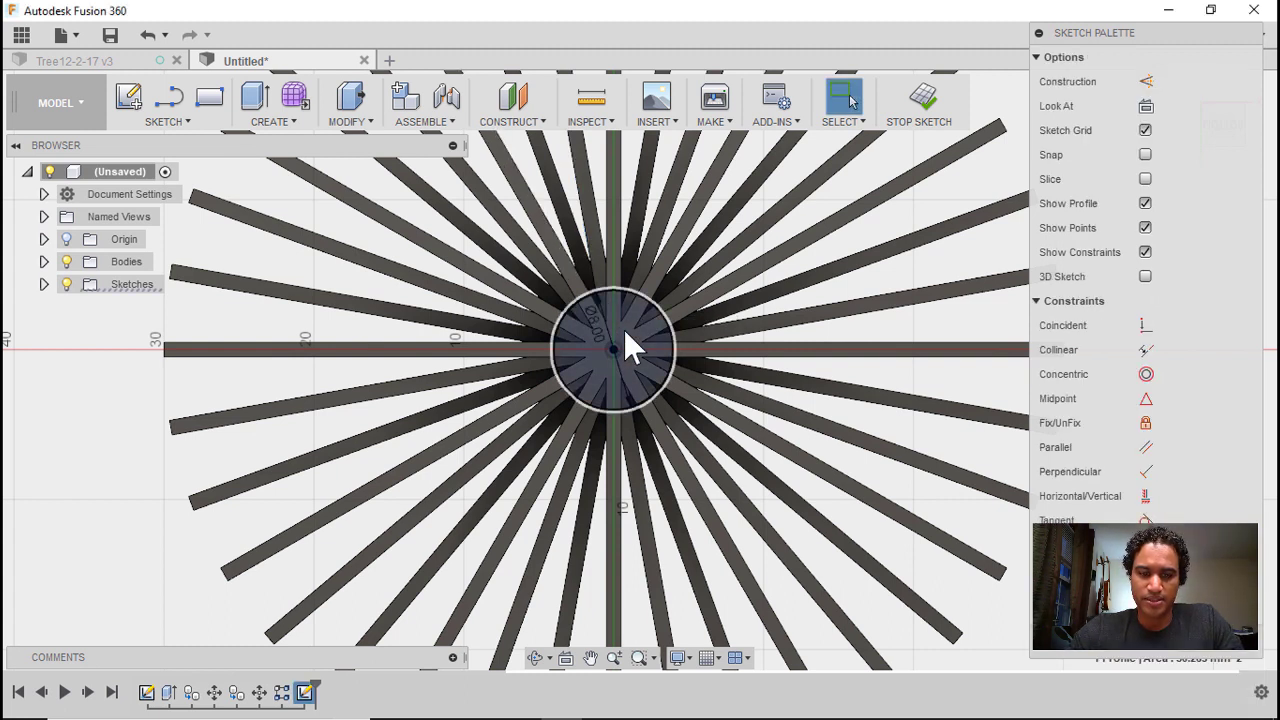
# Step: Extrude the 8 mm circle upward and set the distance to 75 mm
pyautogui.press('e')
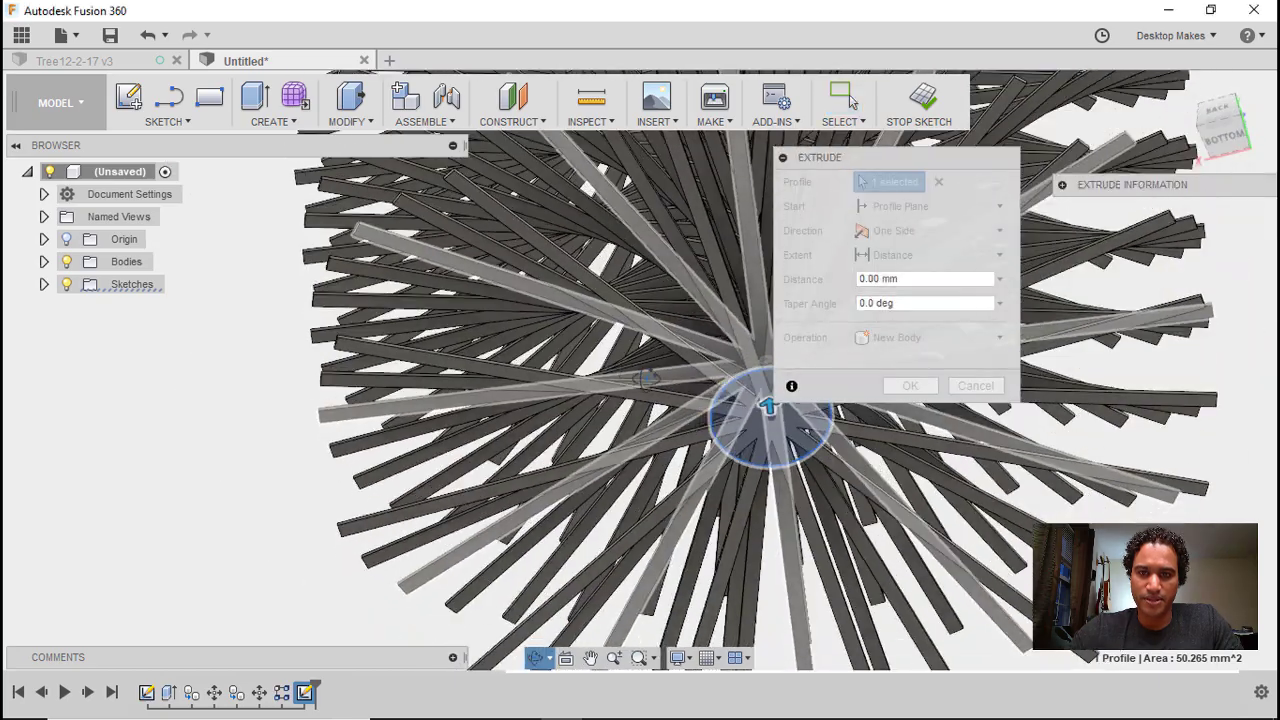
pyautogui.keyDown('shift'); pyautogui.moveTo(647, 378); pyautogui.dragTo(530, 460, button='middle'); pyautogui.keyUp('shift')
pyautogui.moveTo(686, 523); pyautogui.dragTo(697, 413)
pyautogui.click(900, 278)
pyautogui.write('4')
pyautogui.moveTo(891, 277); pyautogui.dragTo(808, 270)
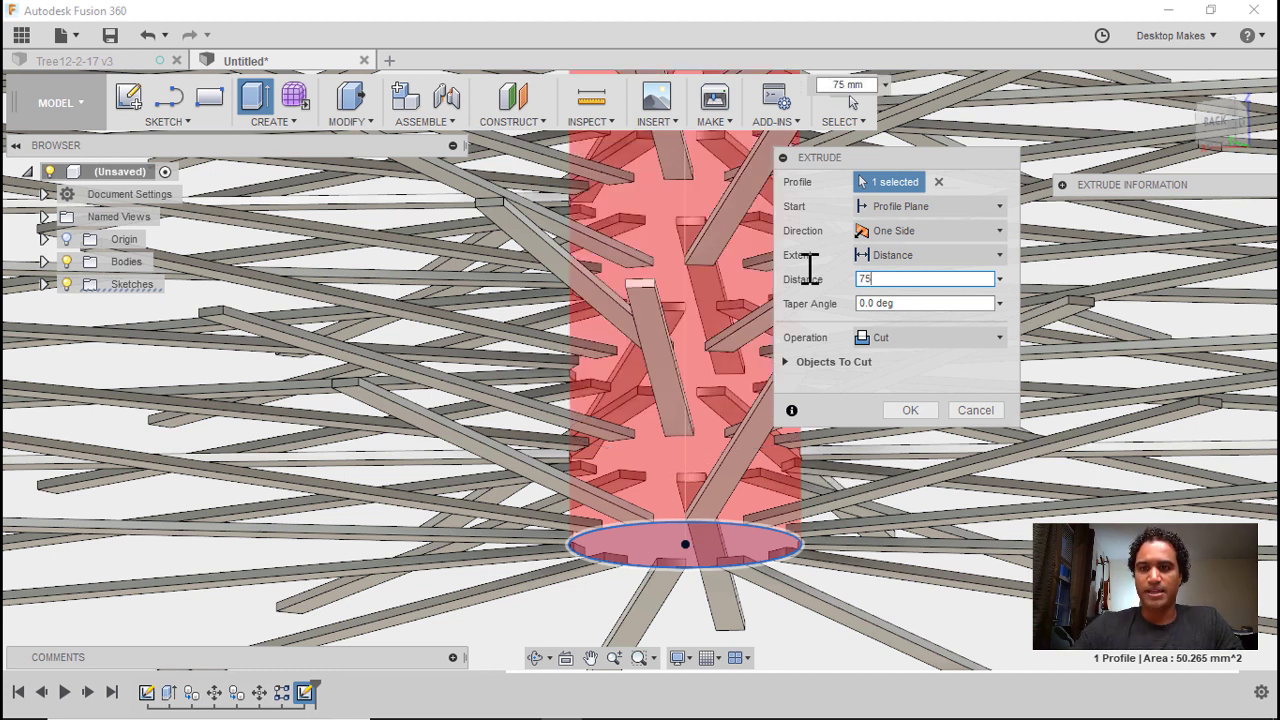
# Step: Change the extrude operation from Cut to Join and confirm the trunk
pyautogui.click(887, 338)
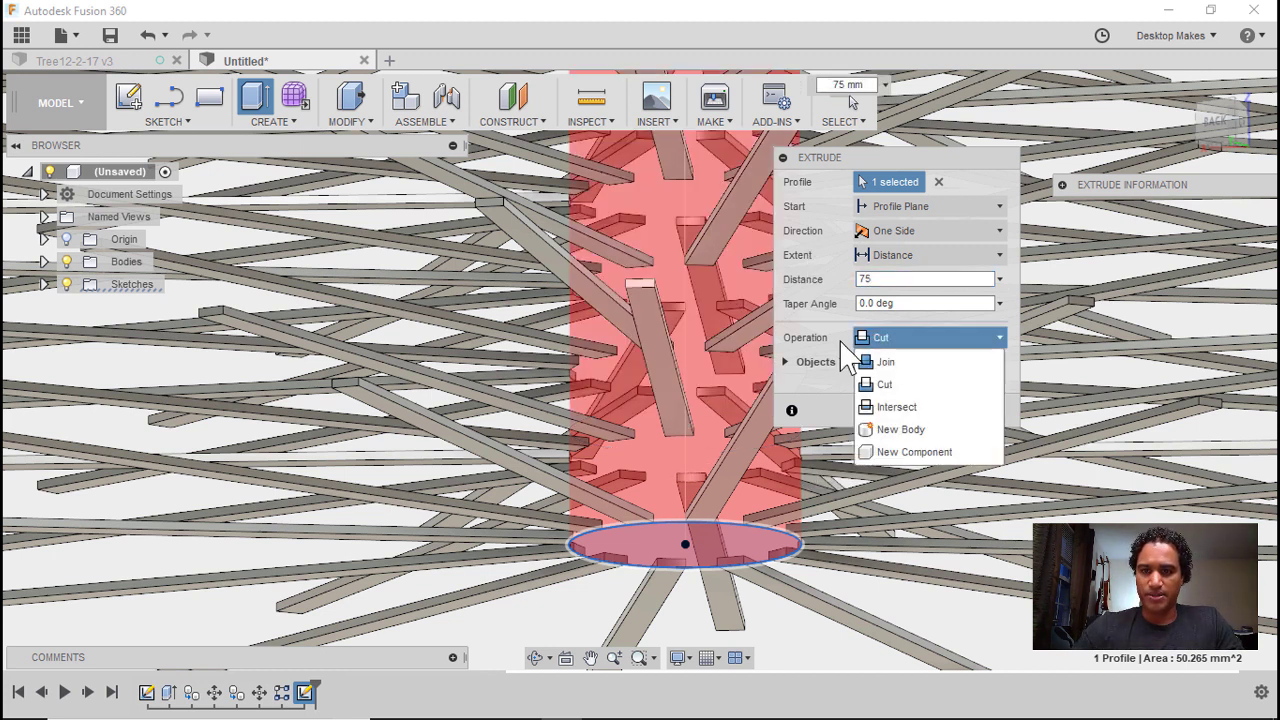
pyautogui.press('Escape')
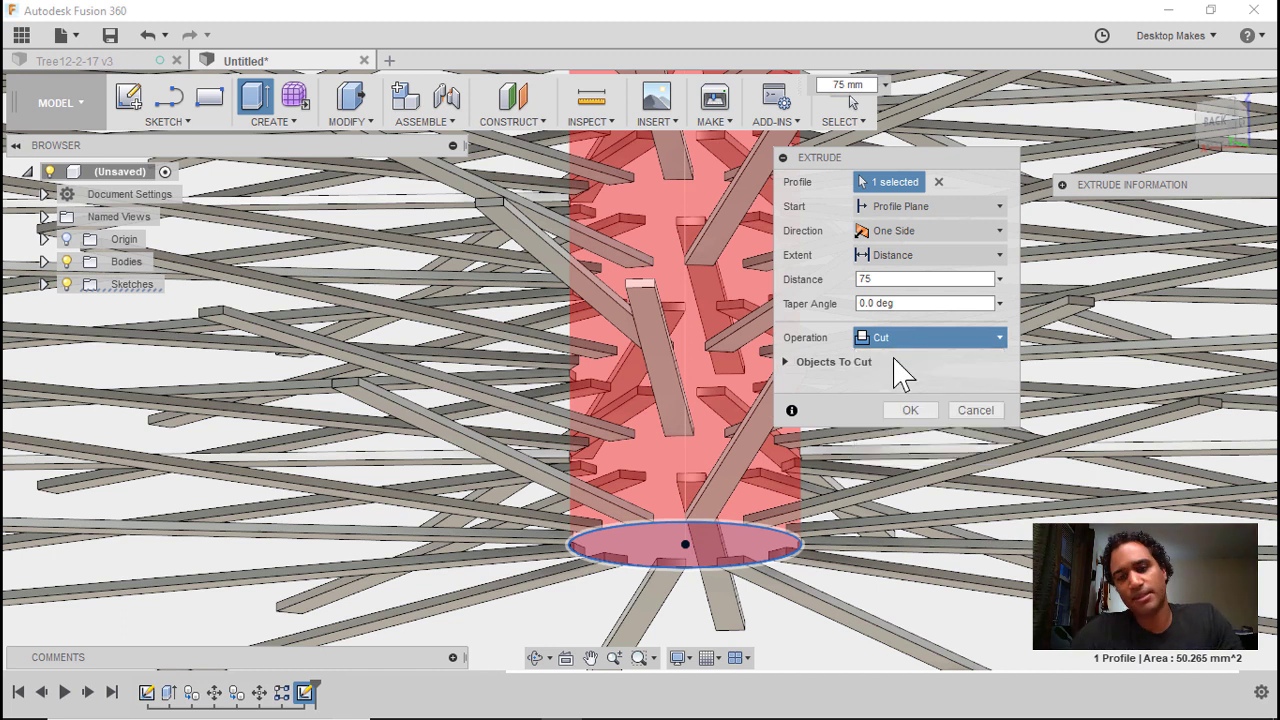
pyautogui.press('Up')
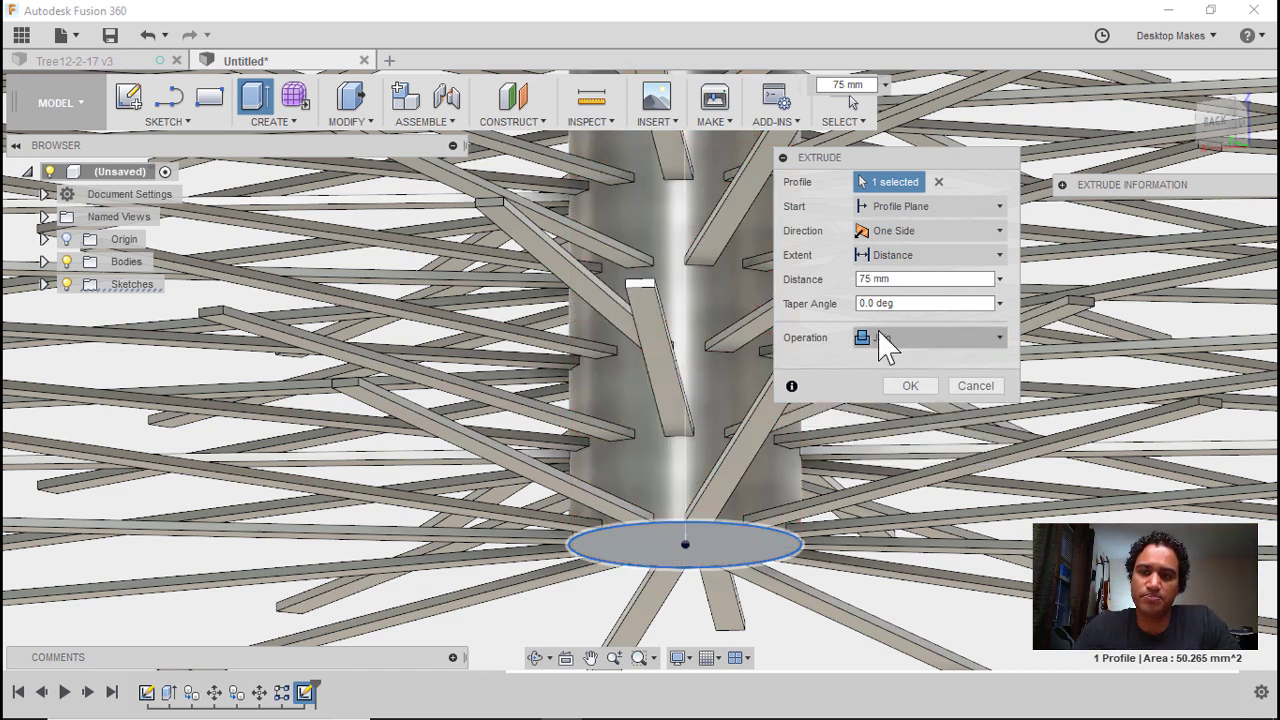
pyautogui.scroll(-1, 697, 368)
pyautogui.scroll(-3, 586, 375)
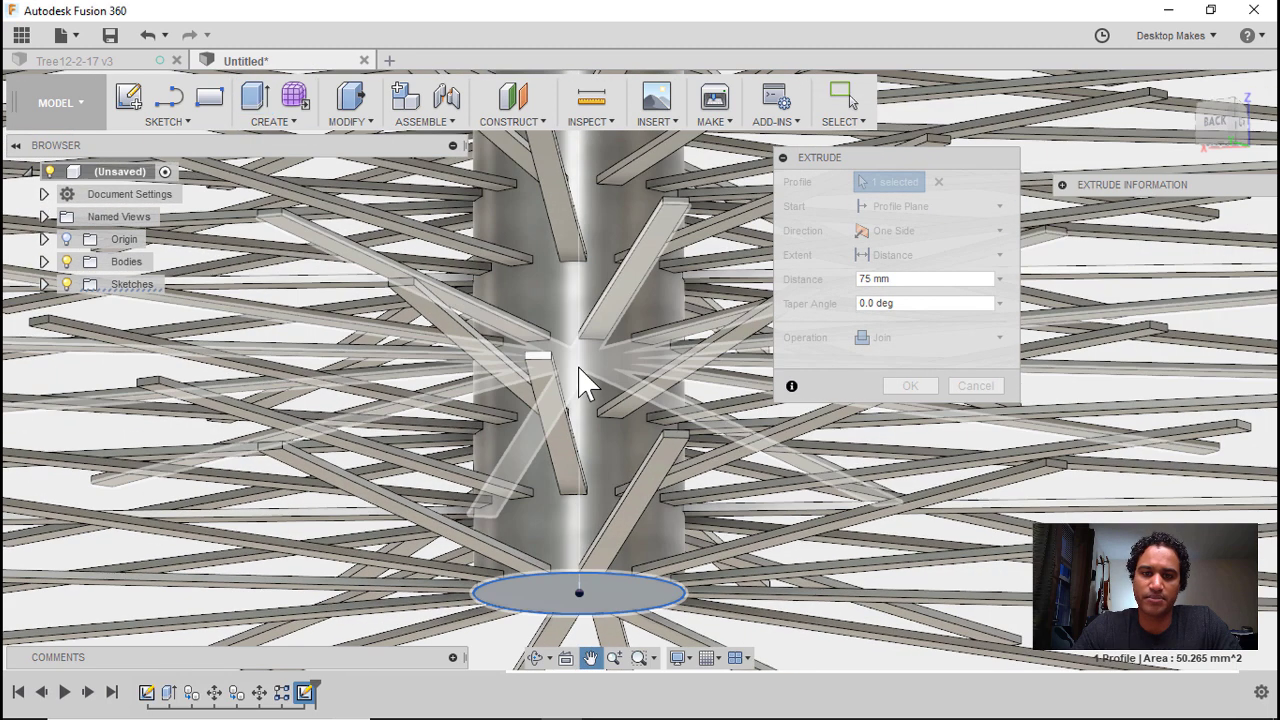
pyautogui.click(44, 261)
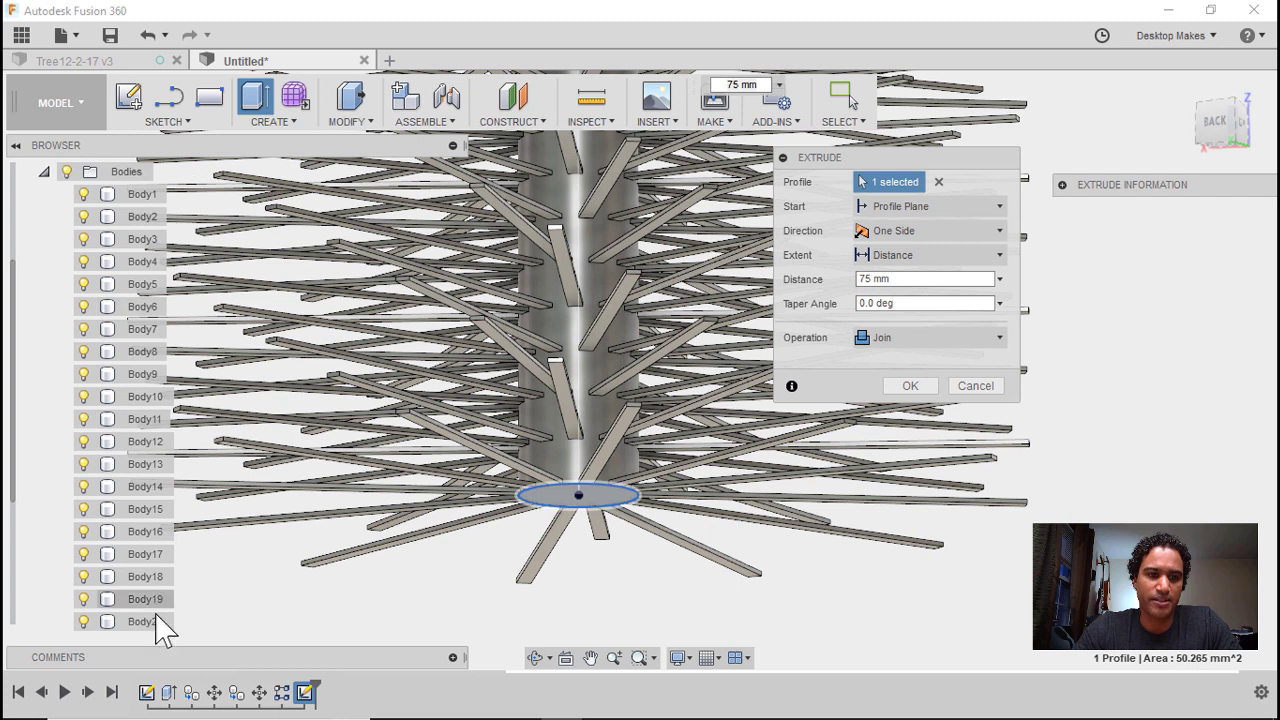
pyautogui.scroll(-1, 140, 332)
pyautogui.scroll(-1, 140, 332)
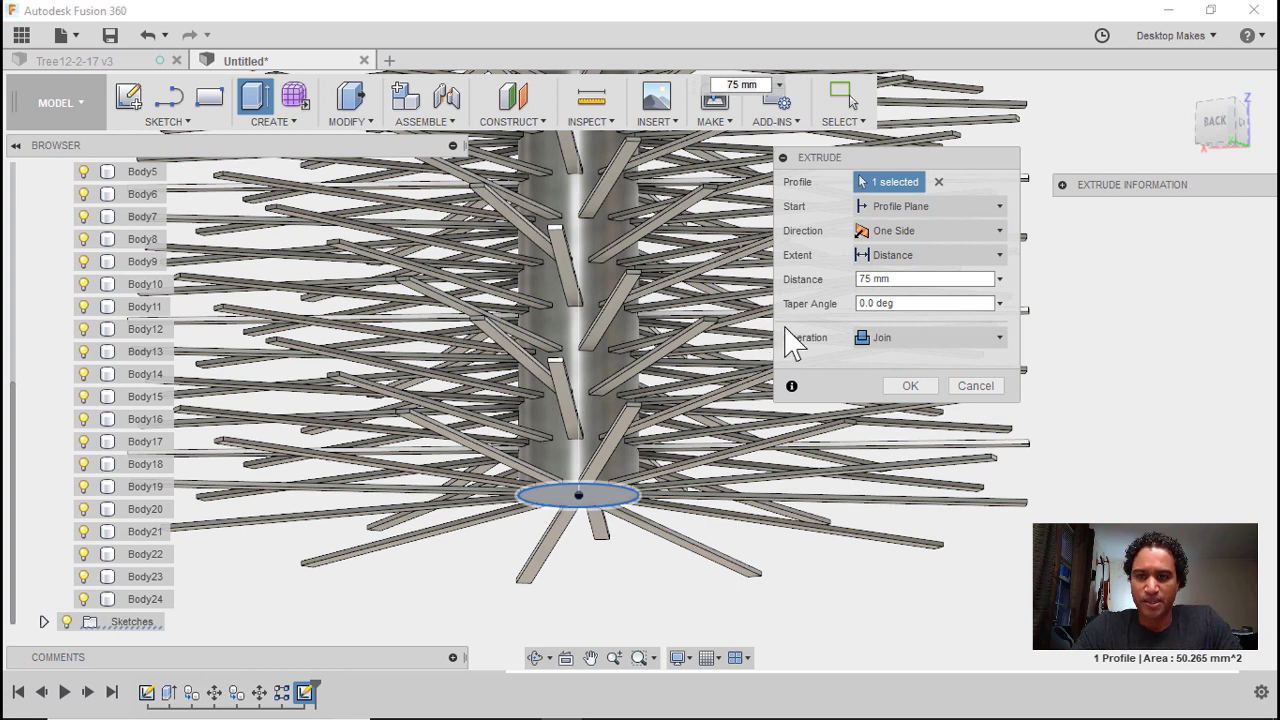
pyautogui.click(905, 390)
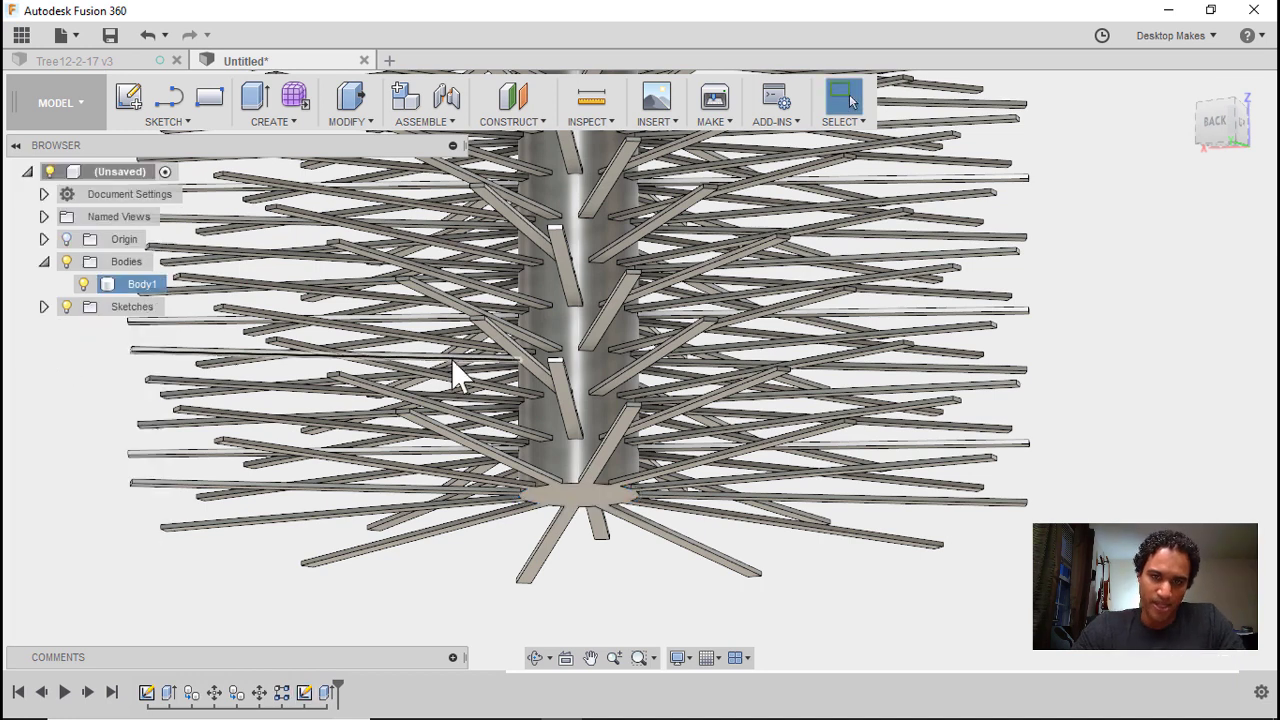
pyautogui.keyDown('shift'); pyautogui.moveTo(472, 366); pyautogui.dragTo(530, 455, button='middle'); pyautogui.keyUp('shift')
pyautogui.scroll(-3, 595, 305)
pyautogui.keyDown('shift'); pyautogui.moveTo(595, 305); pyautogui.dragTo(610, 240, button='middle'); pyautogui.keyUp('shift')
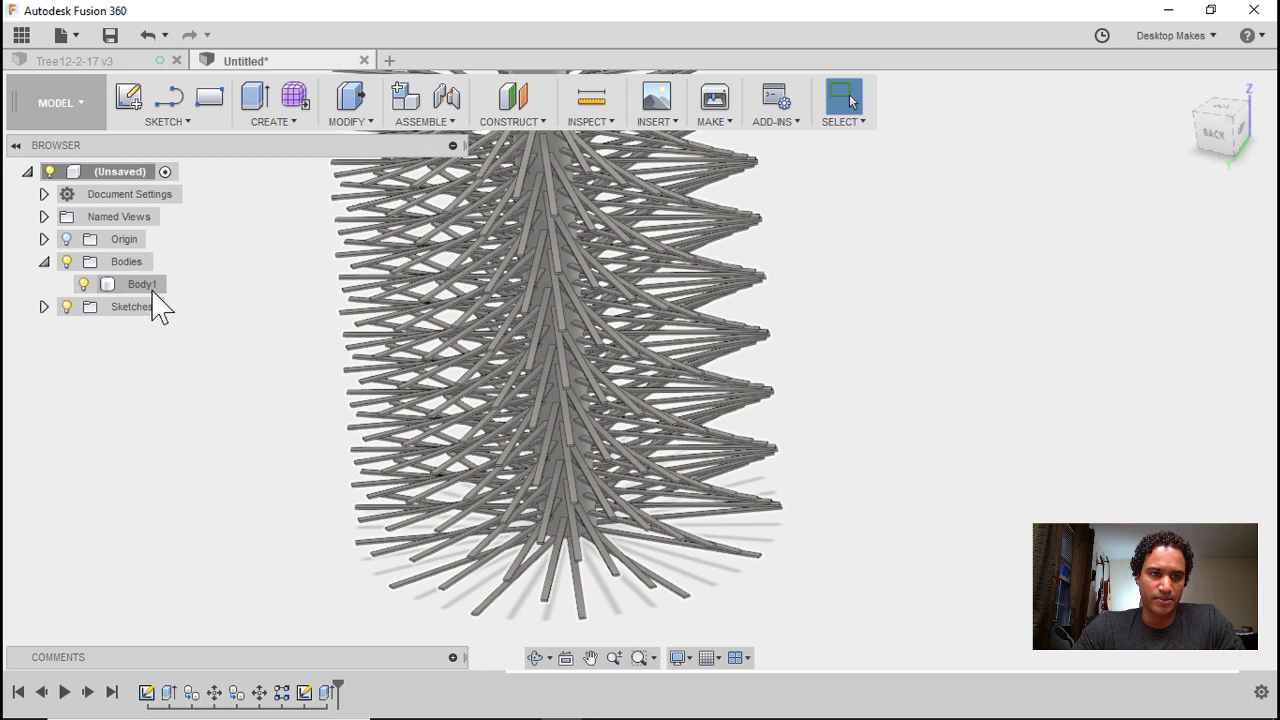
pyautogui.click(425, 306)
pyautogui.moveTo(674, 286); pyautogui.dragTo(693, 410, button='middle')
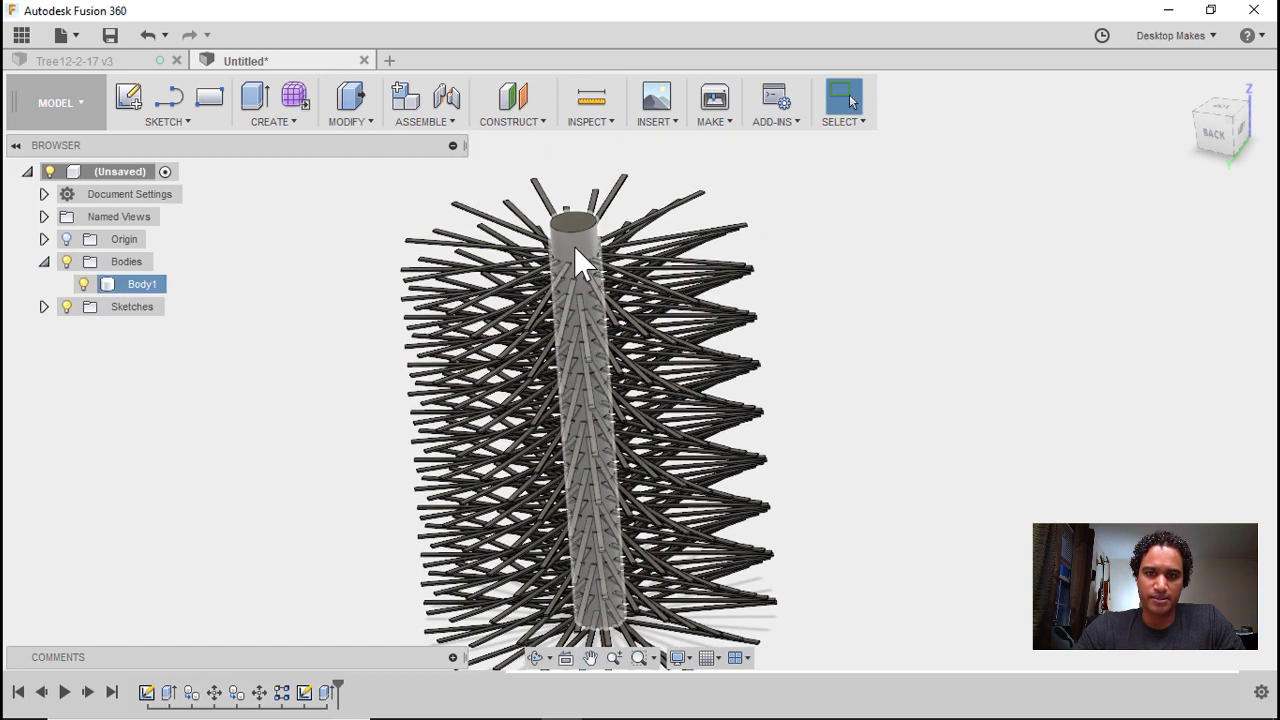
pyautogui.click(574, 246)
pyautogui.keyDown('shift'); pyautogui.moveTo(944, 377); pyautogui.dragTo(846, 371, button='middle'); pyautogui.keyUp('shift')
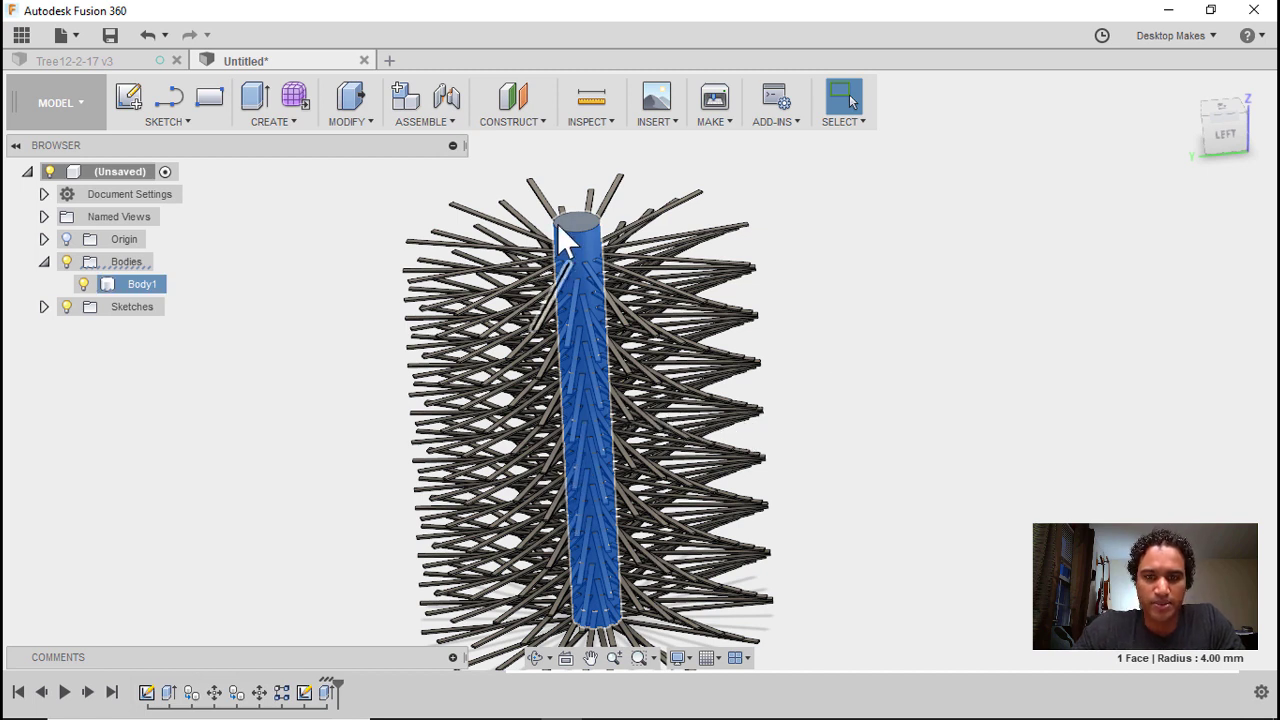
pyautogui.moveTo(565, 312); pyautogui.dragTo(607, 153, button='middle')
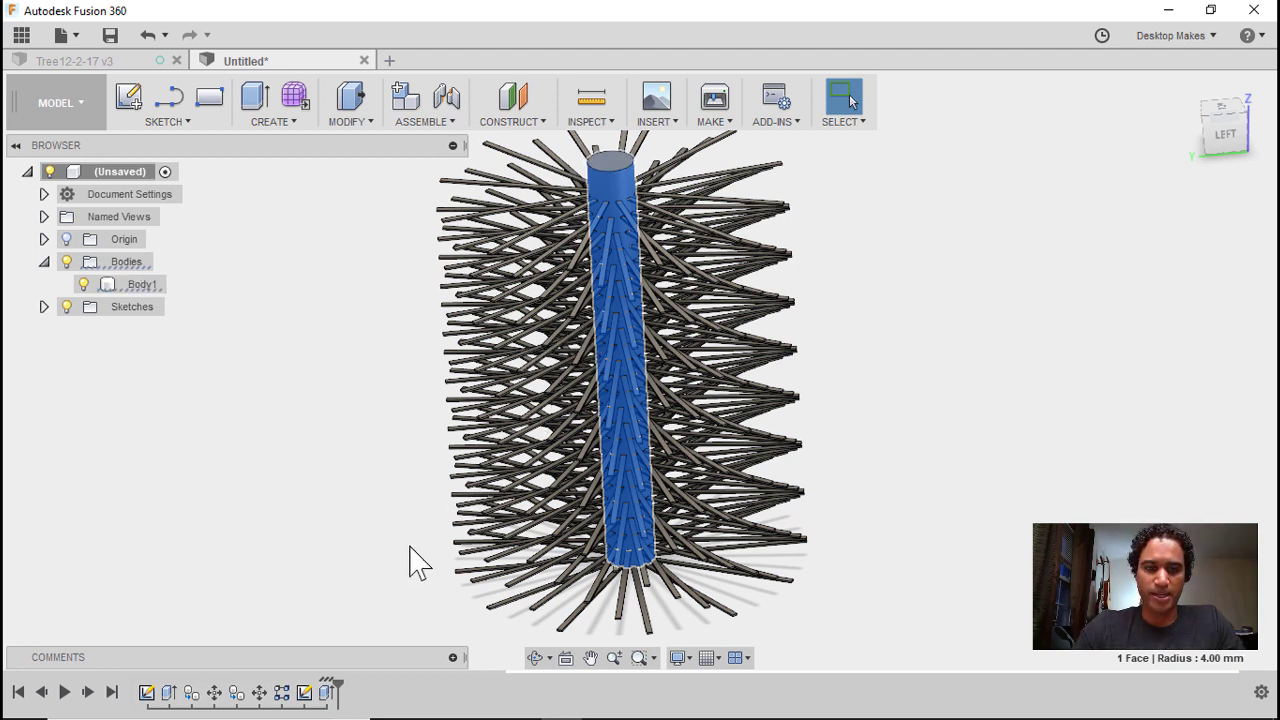
pyautogui.click(329, 694)
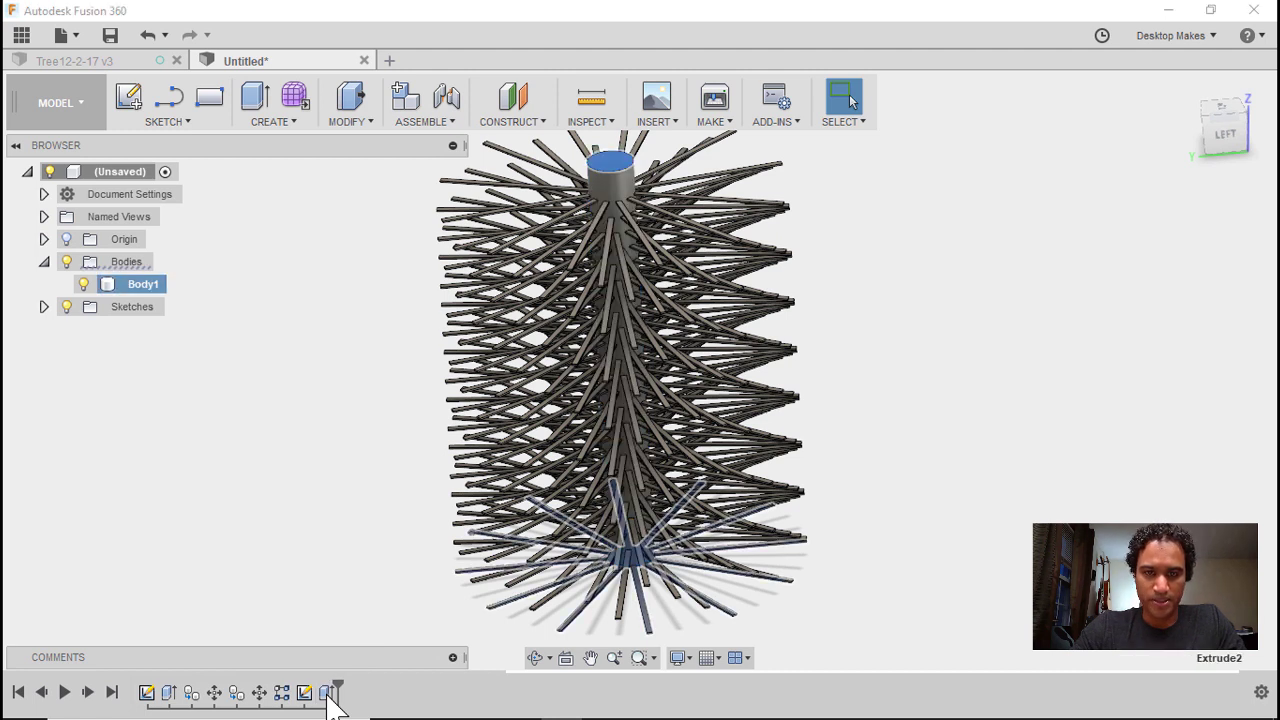
# Step: Reopen the 75 mm trunk extrusion for editing and snap to a straight front view
pyautogui.doubleClick(329, 694)
pyautogui.scroll(-3, 635, 232)
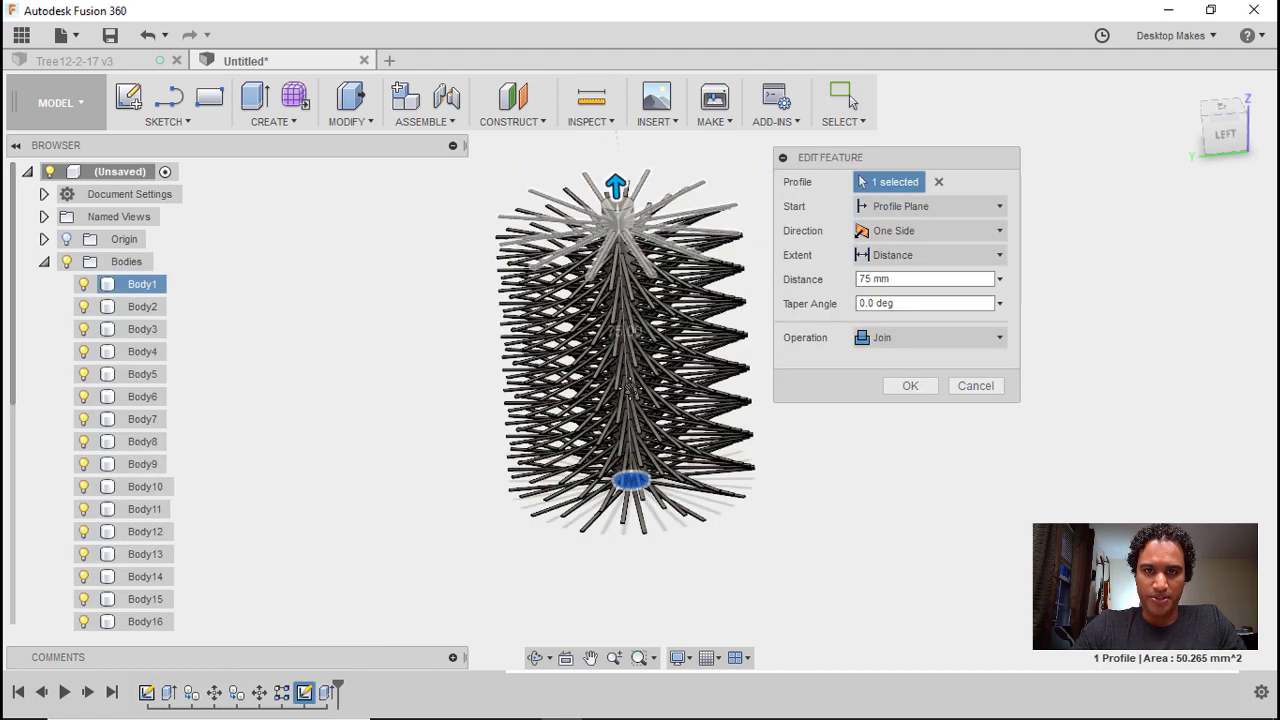
pyautogui.moveTo(590, 105); pyautogui.dragTo(585, 262, button='middle')
pyautogui.scroll(4, 590, 320)
pyautogui.keyDown('shift'); pyautogui.moveTo(606, 466); pyautogui.dragTo(540, 440, button='middle'); pyautogui.keyUp('shift')
pyautogui.scroll(5, 563, 423)
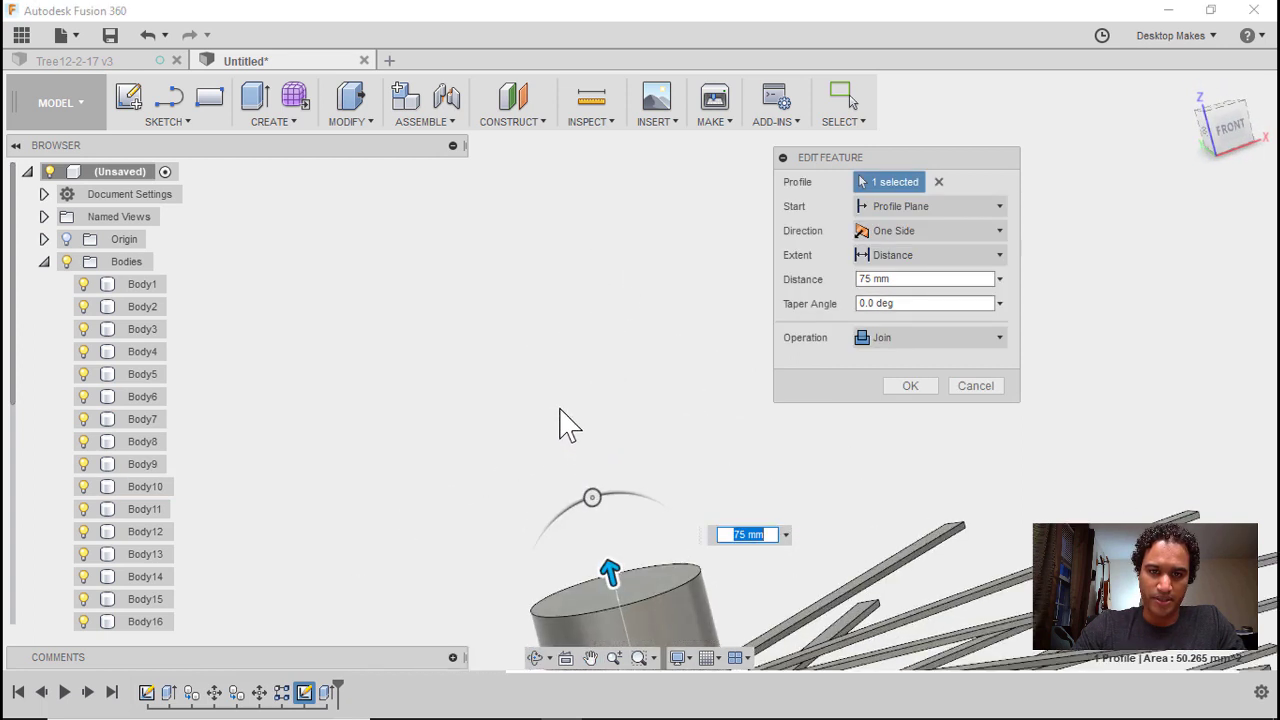
pyautogui.moveTo(620, 436); pyautogui.dragTo(612, 333, button='middle')
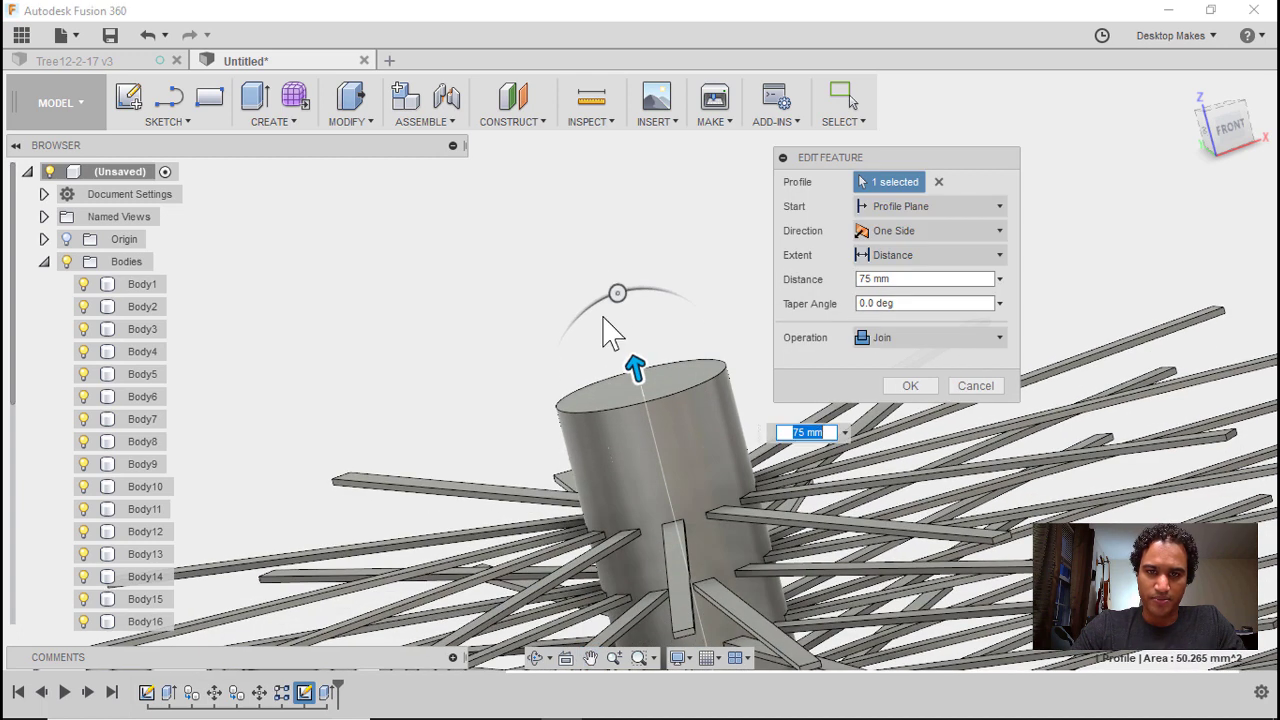
pyautogui.click(1228, 128)
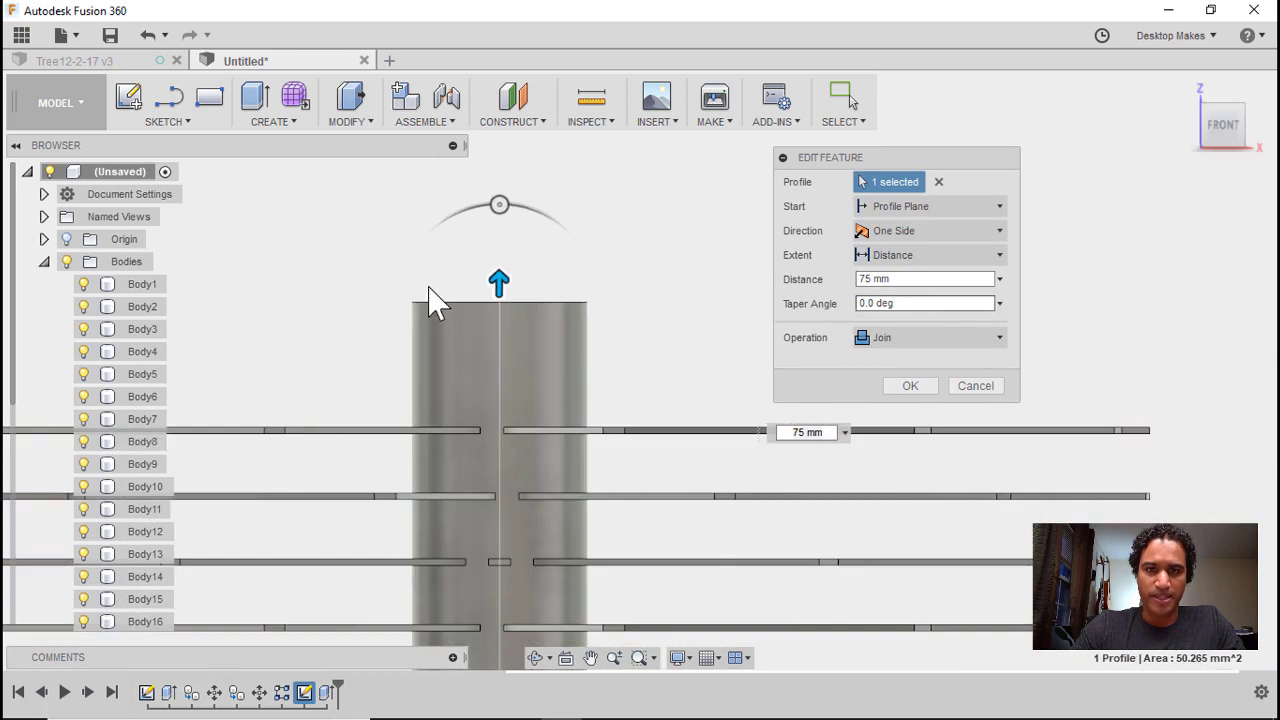
# Step: Try out larger taper angles on the trunk in the on-canvas box
pyautogui.click(499, 205)
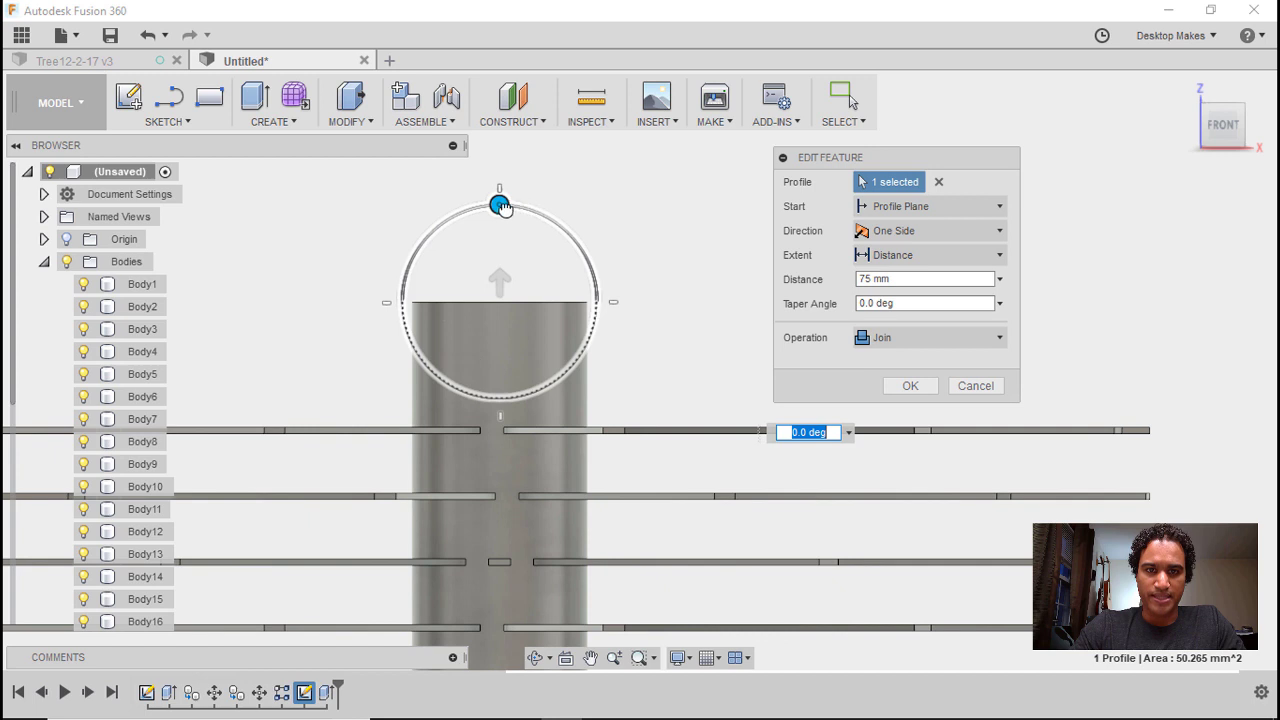
pyautogui.write('-5')
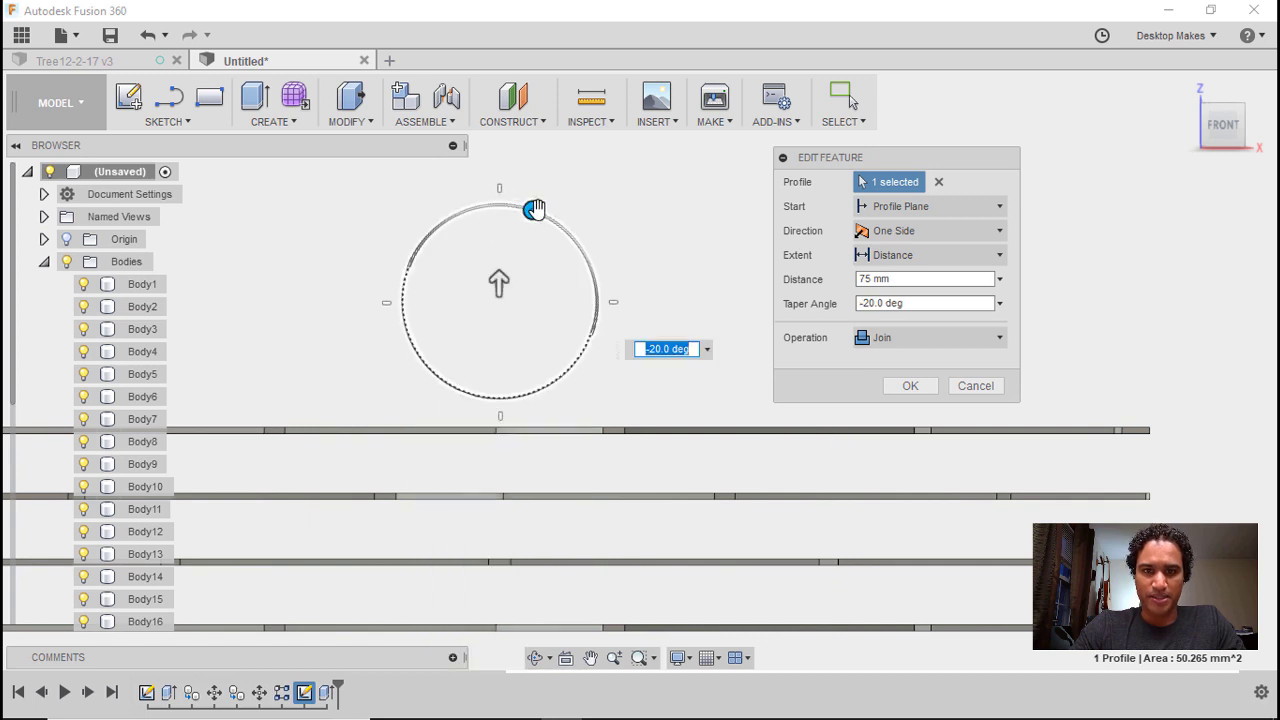
pyautogui.moveTo(522, 202); pyautogui.dragTo(458, 216)
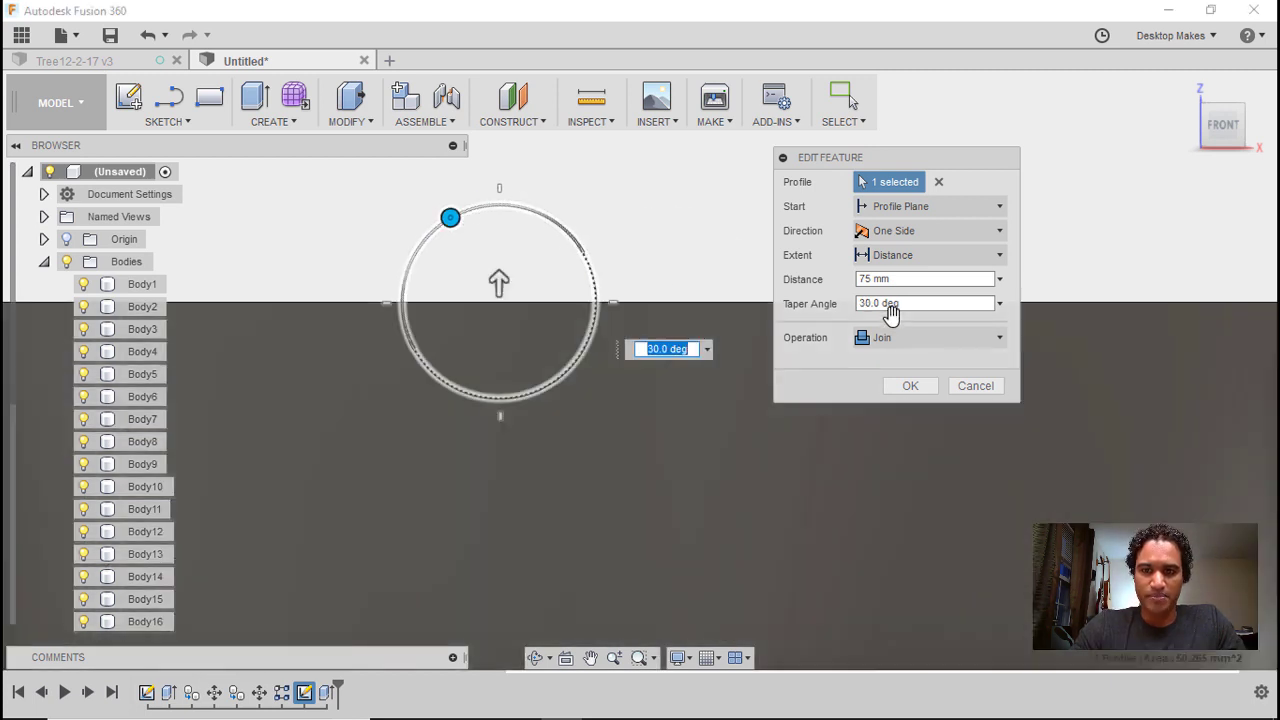
pyautogui.write('30')
pyautogui.press('Return')
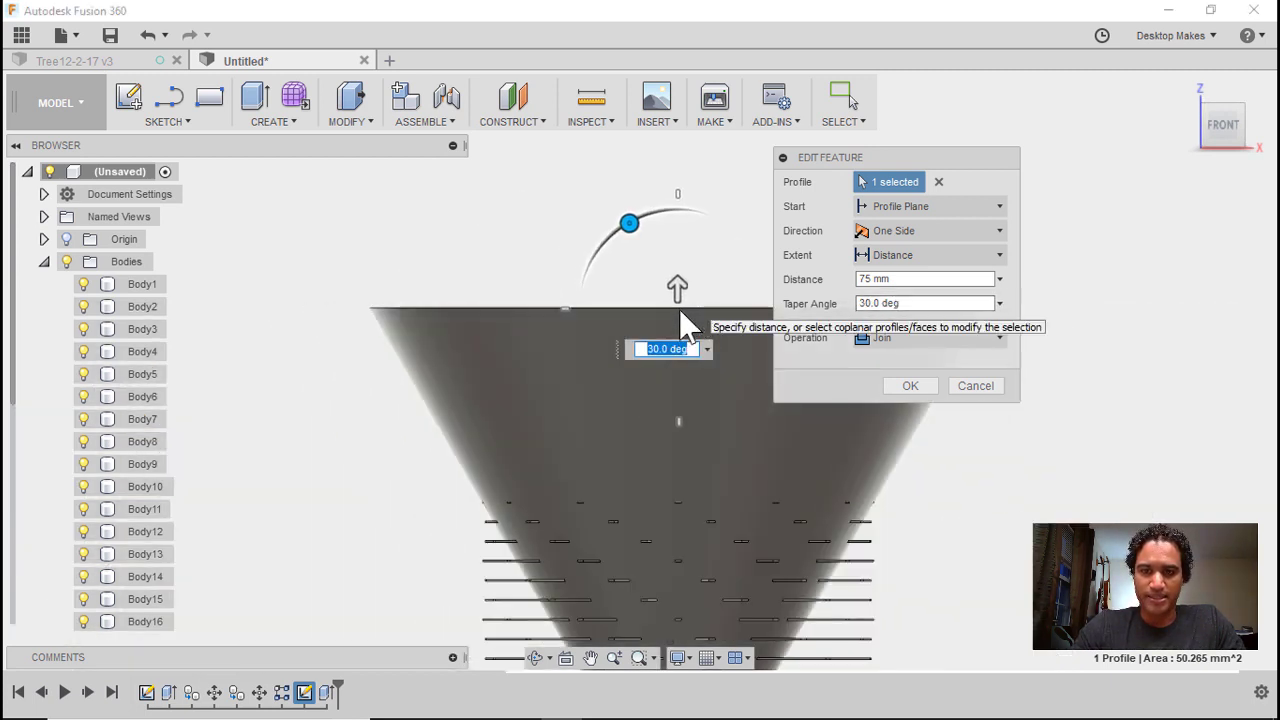
pyautogui.moveTo(674, 286); pyautogui.dragTo(630, 240, button='middle')
pyautogui.scroll(-1, 630, 240)
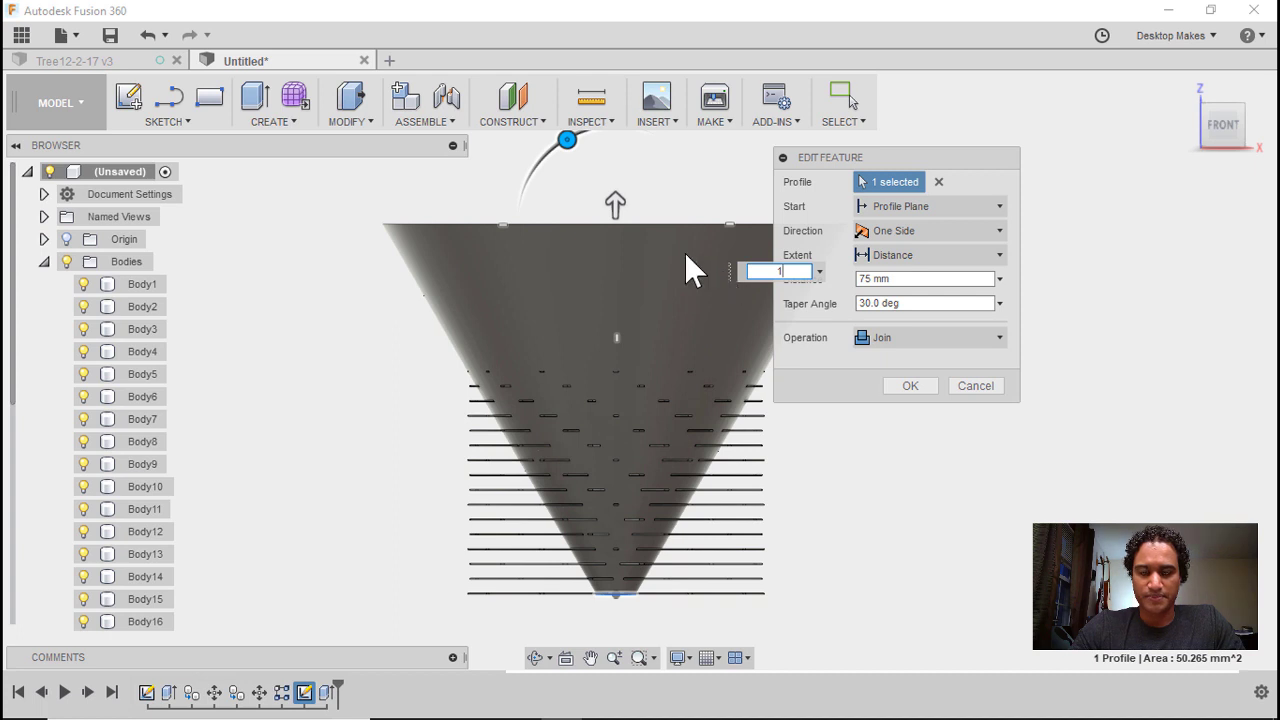
pyautogui.scroll(2, 640, 232)
pyautogui.scroll(3, 640, 236)
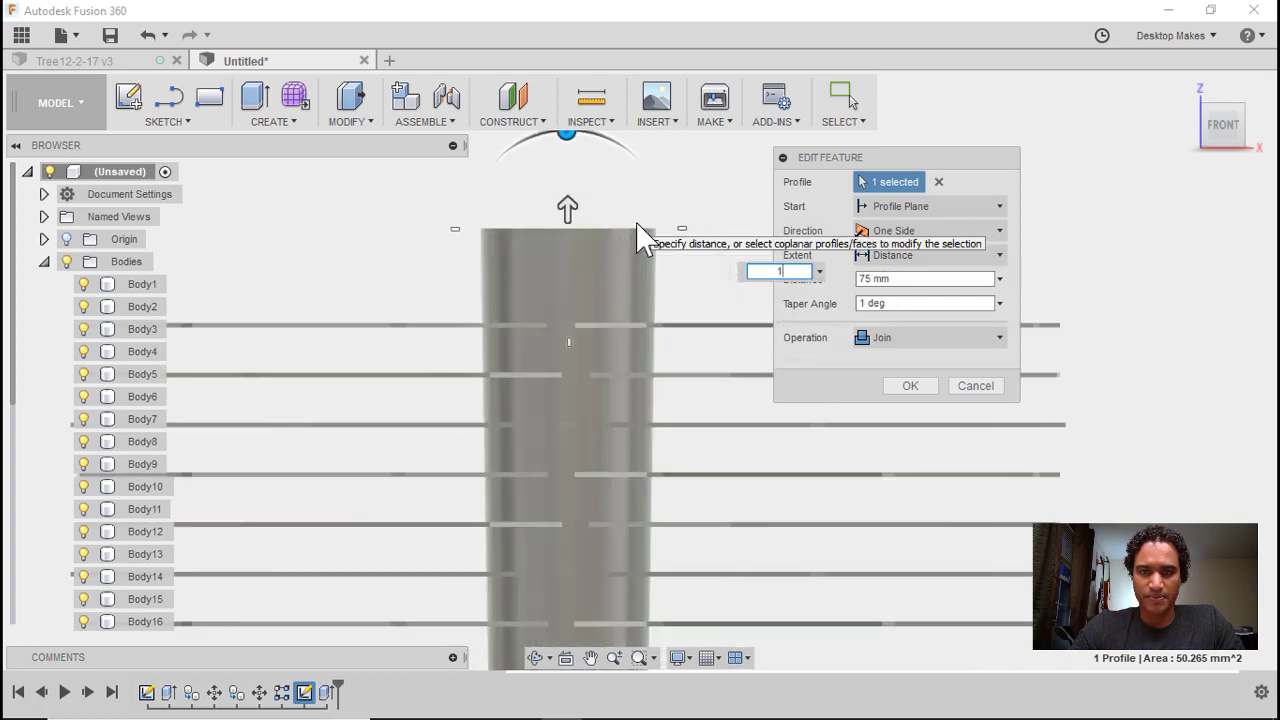
# Step: Set the taper angle to -1.5° and apply, joining everything into Body1
pyautogui.moveTo(786, 270); pyautogui.dragTo(748, 271)
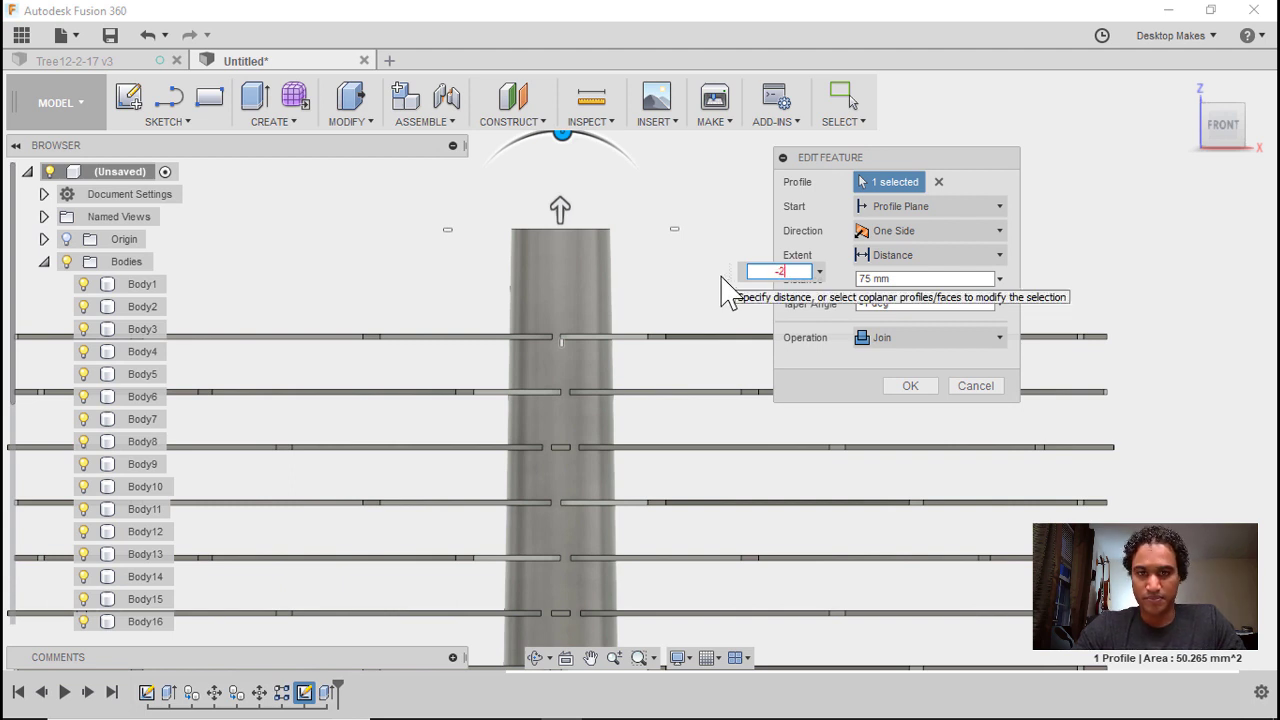
pyautogui.keyDown('shift'); pyautogui.moveTo(623, 249); pyautogui.dragTo(578, 355, button='middle'); pyautogui.keyUp('shift')
pyautogui.scroll(5, 574, 340)
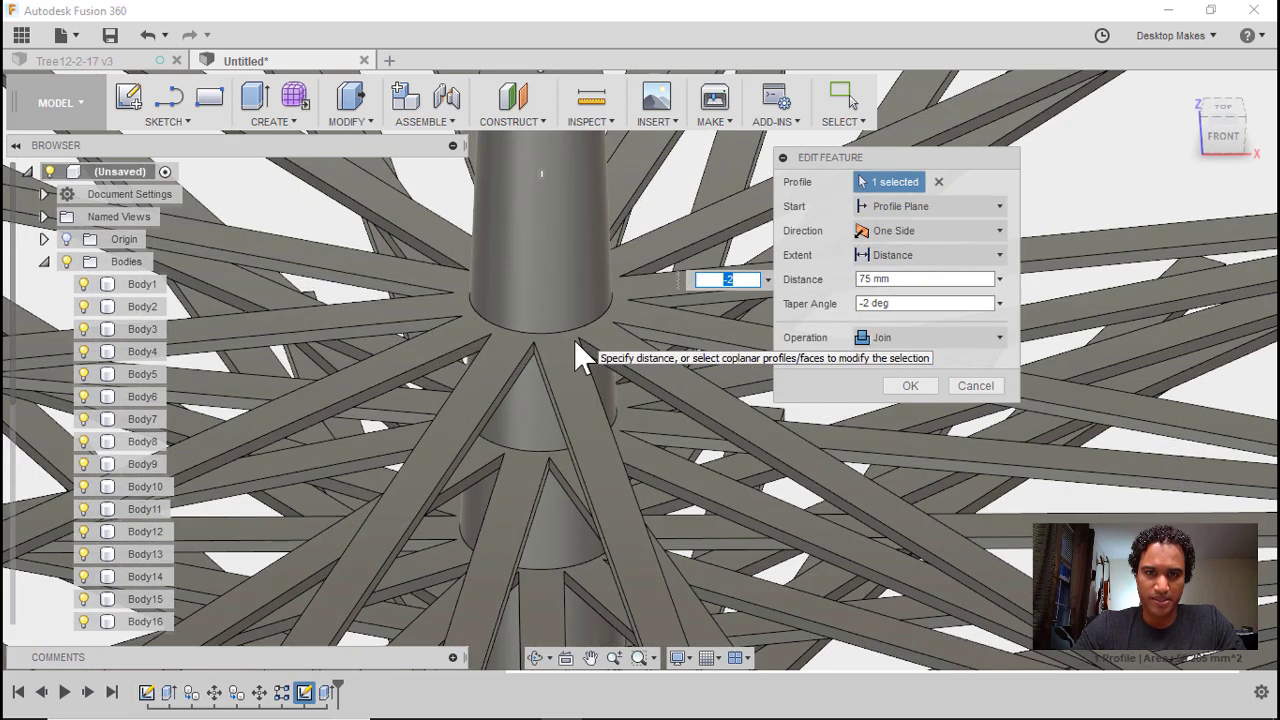
pyautogui.scroll(2, 548, 265)
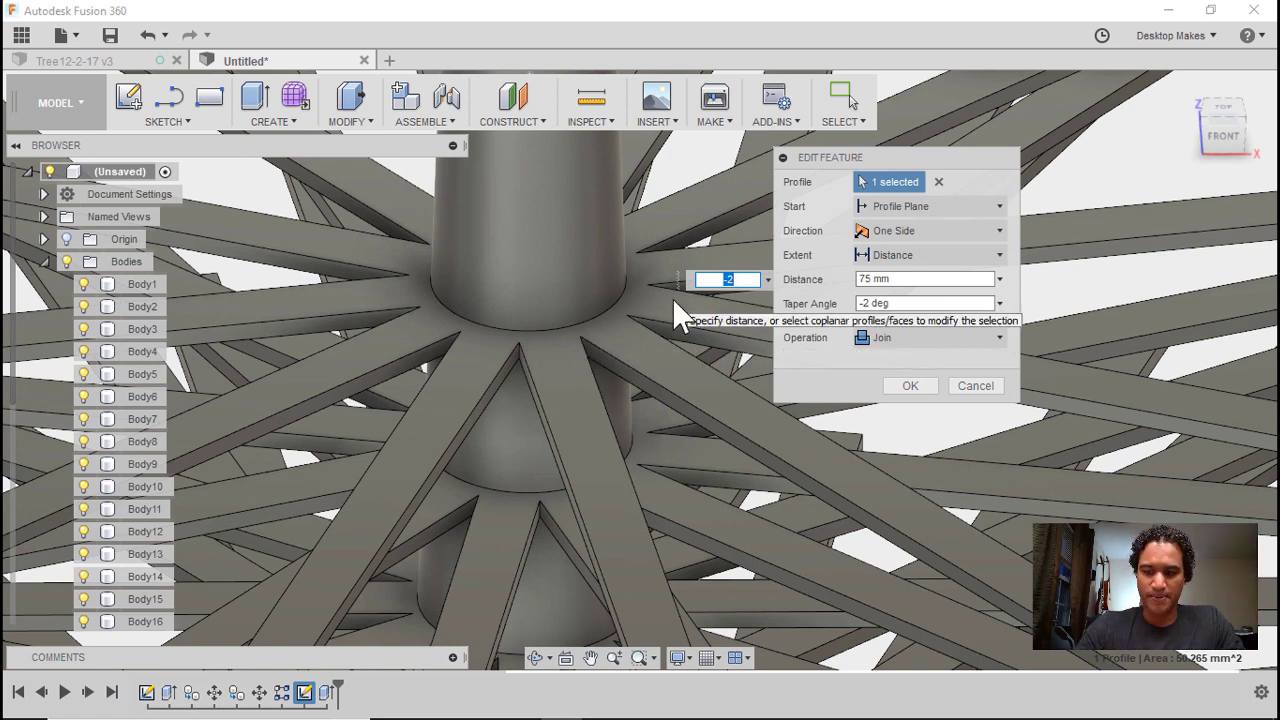
pyautogui.write('-1')
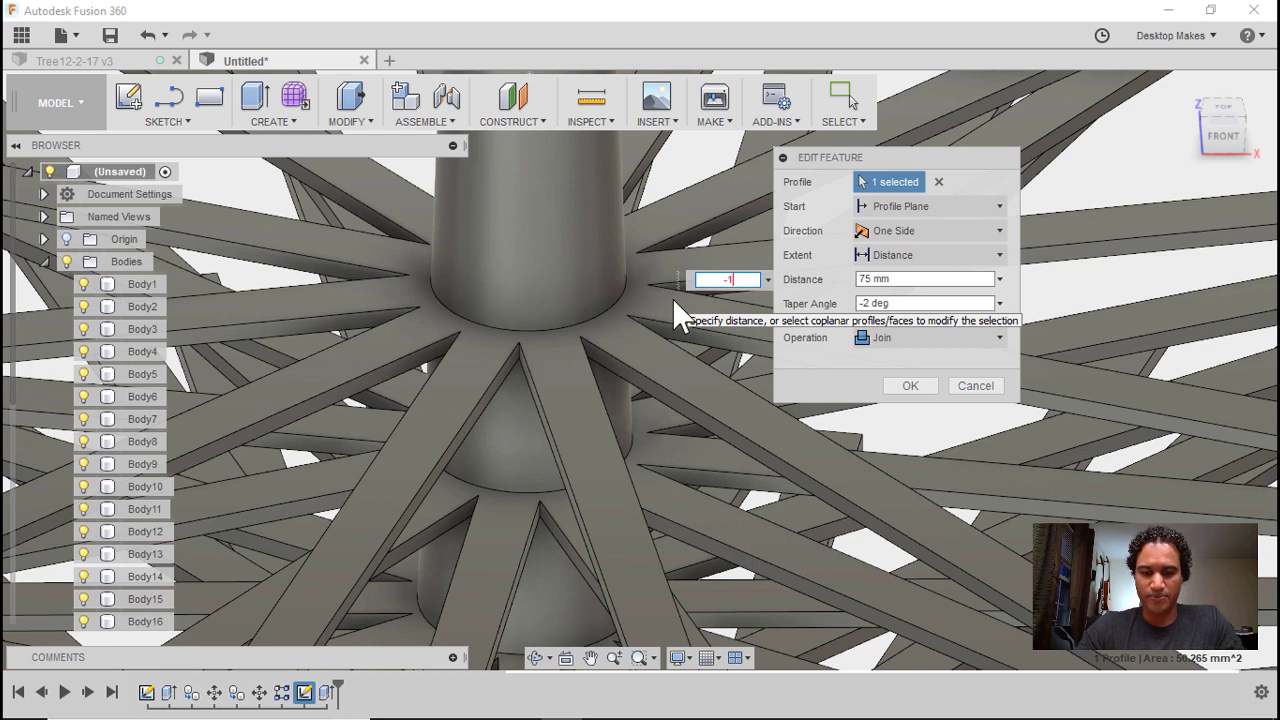
pyautogui.write('.5')
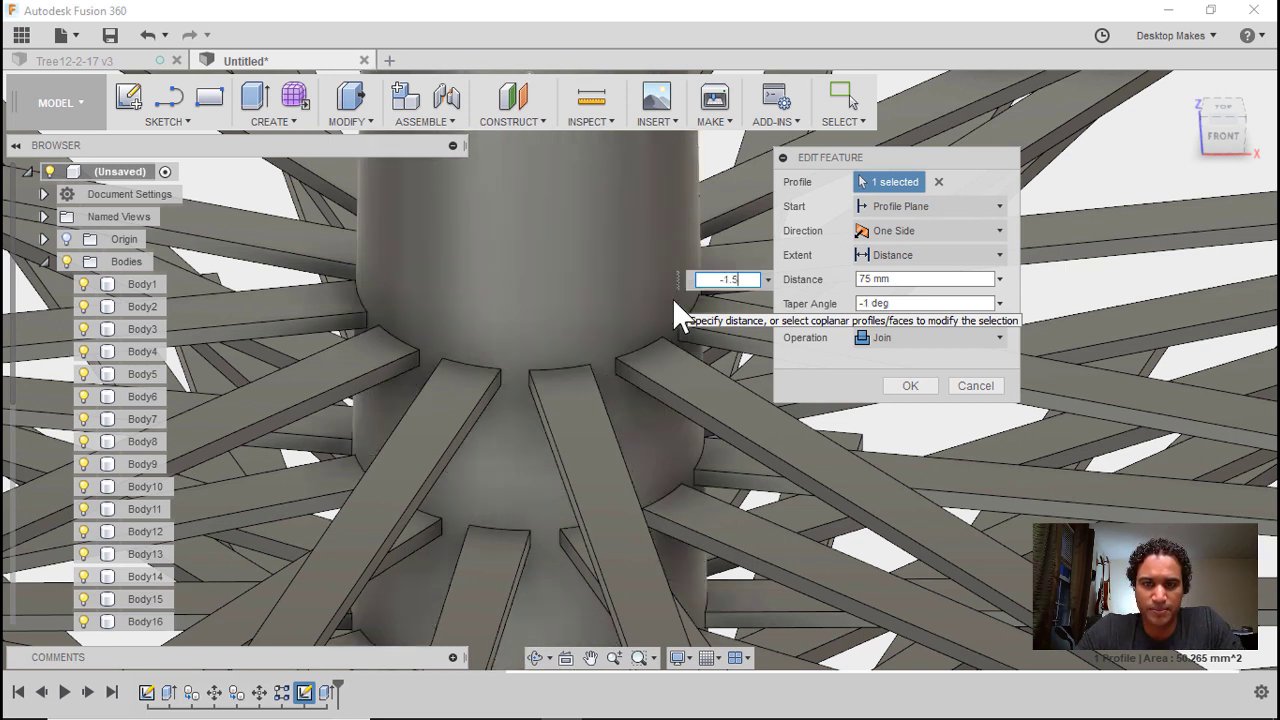
pyautogui.click(910, 386)
pyautogui.scroll(-10, 741, 423)
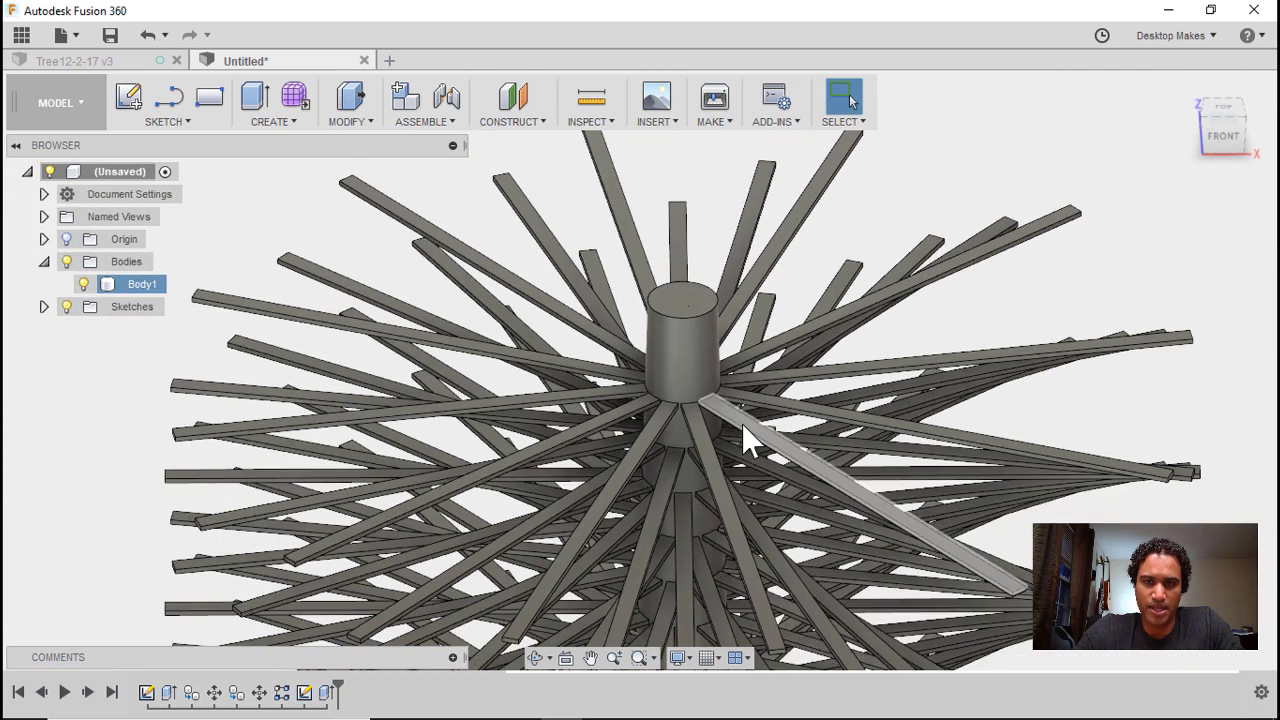
pyautogui.scroll(-8, 741, 423)
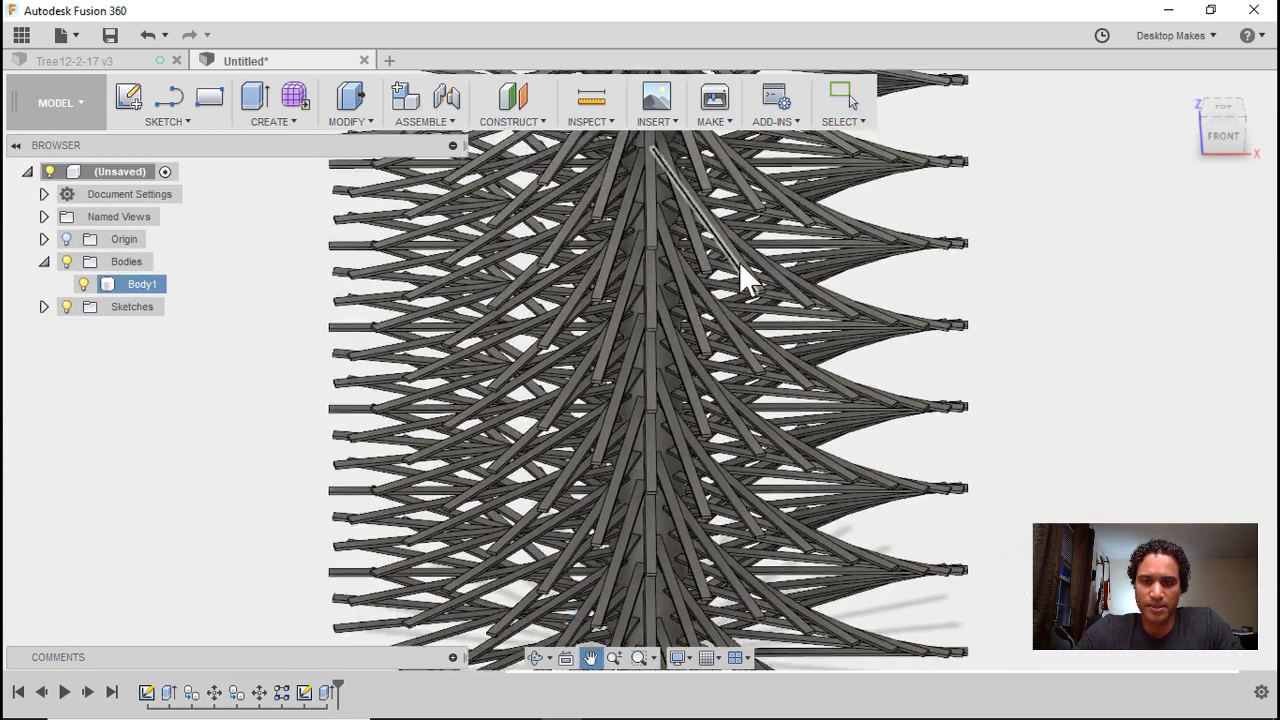
pyautogui.scroll(-3, 745, 290)
pyautogui.moveTo(749, 273)
pyautogui.keyDown('shift'); pyautogui.mouseDown(button='middle')
pyautogui.moveTo(749, 360)
pyautogui.moveTo(756, 270)
pyautogui.mouseUp(button='middle'); pyautogui.keyUp('shift')
pyautogui.click(1215, 140)
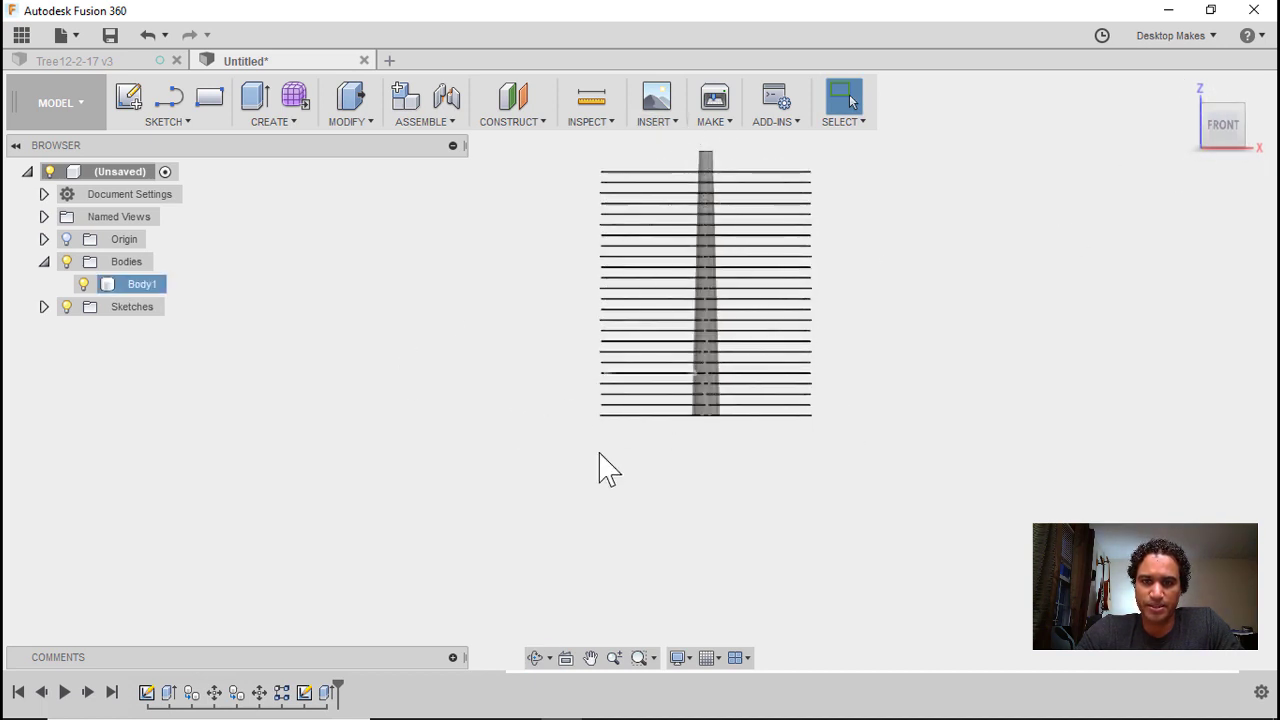
pyautogui.moveTo(672, 312)
pyautogui.mouseDown(button='middle')
pyautogui.moveTo(614, 351)
pyautogui.moveTo(589, 337)
pyautogui.mouseUp(button='middle')
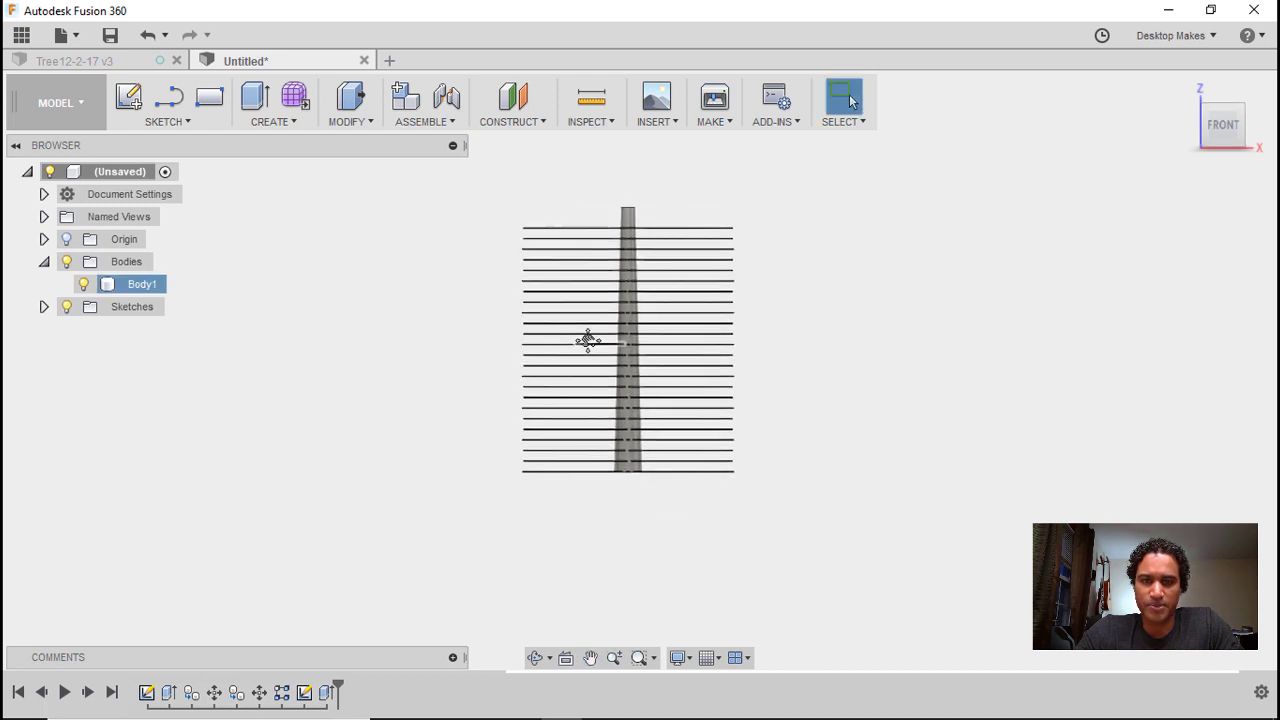
# Step: Start a sketch on the vertical origin plane with Bodies hidden, then show Body1 again
pyautogui.click(126, 97)
pyautogui.scroll(3, 751, 486)
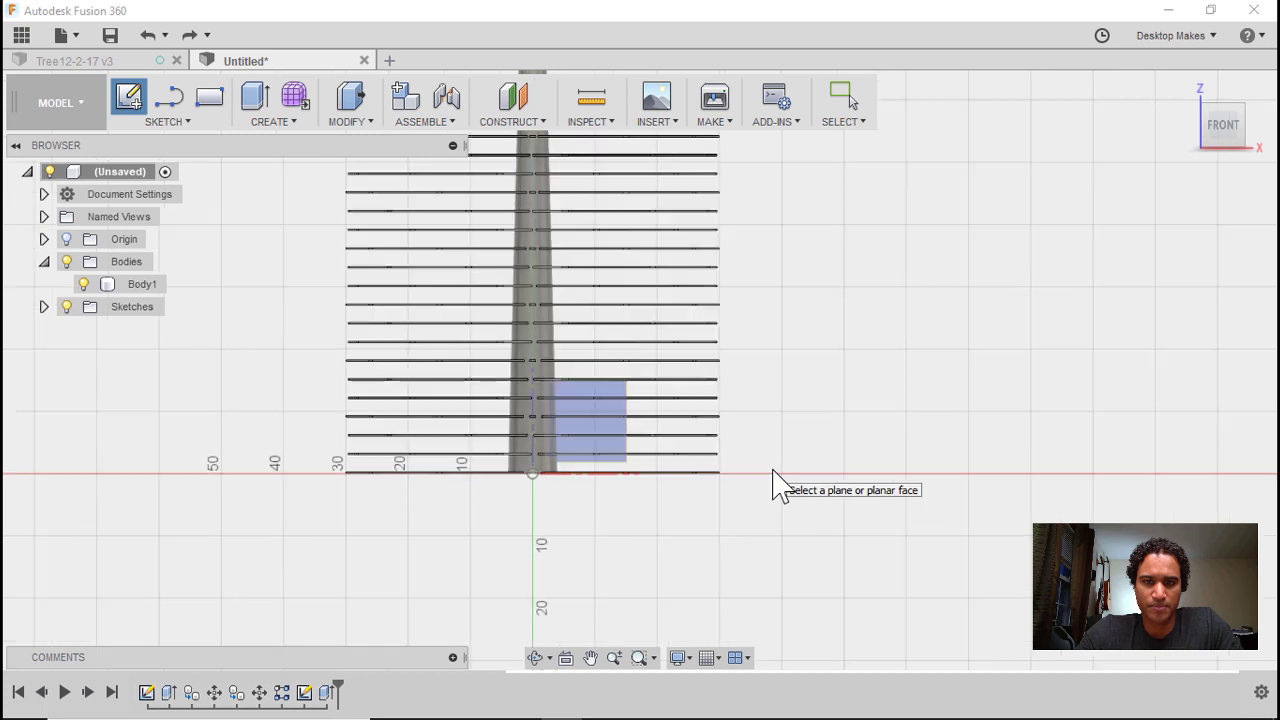
pyautogui.keyDown('shift'); pyautogui.moveTo(777, 486); pyautogui.dragTo(736, 470, button='middle'); pyautogui.keyUp('shift')
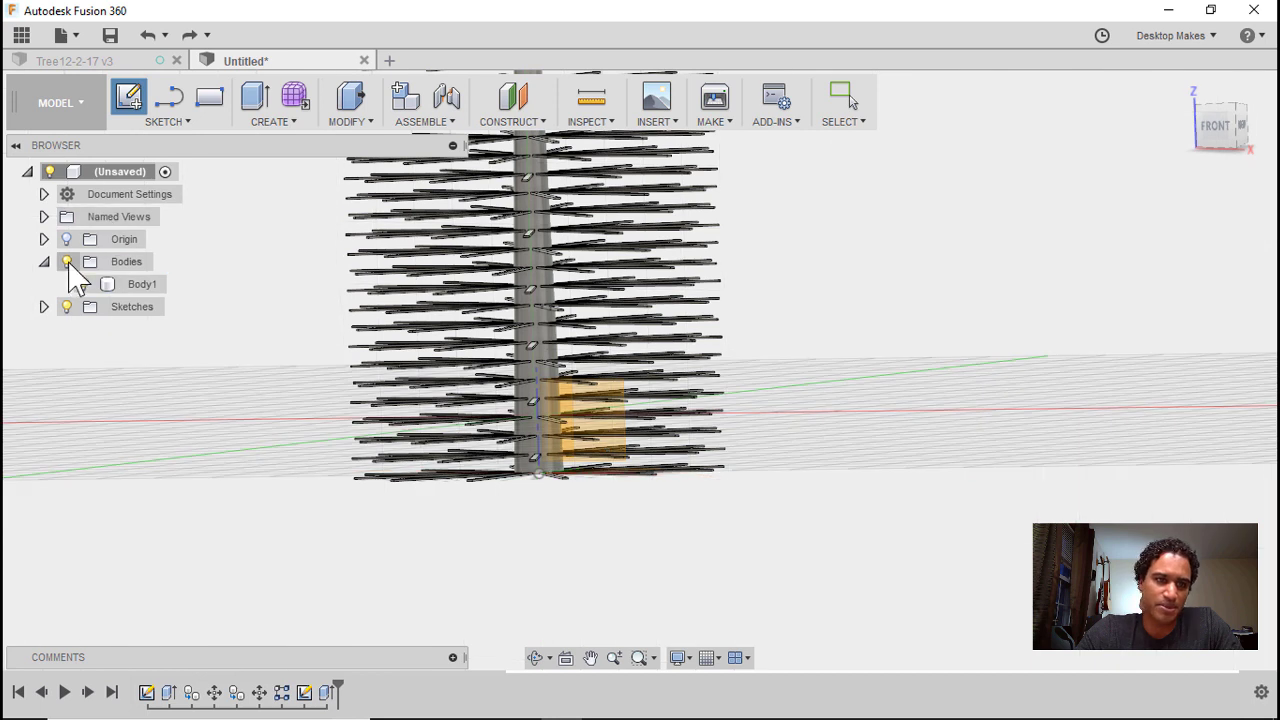
pyautogui.click(66, 262)
pyautogui.keyDown('shift'); pyautogui.moveTo(684, 432); pyautogui.dragTo(585, 440, button='middle'); pyautogui.keyUp('shift')
pyautogui.click(584, 434)
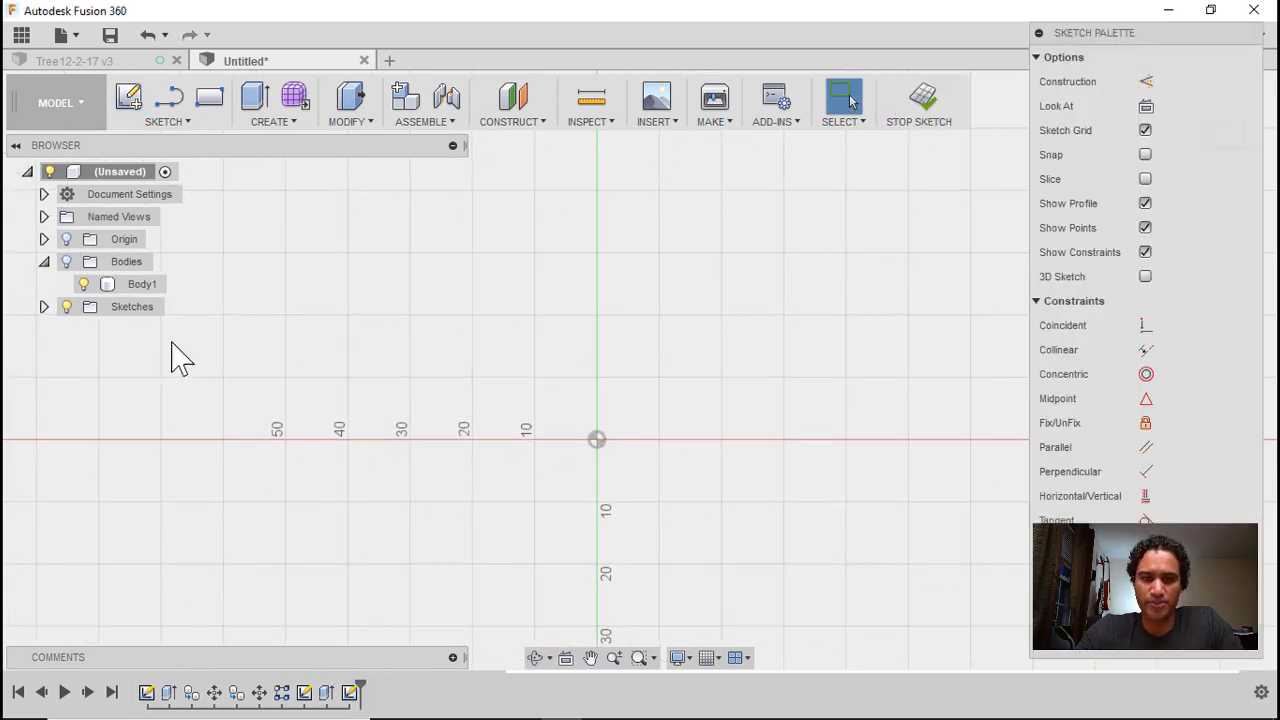
pyautogui.click(66, 262)
pyautogui.scroll(-1, 517, 477)
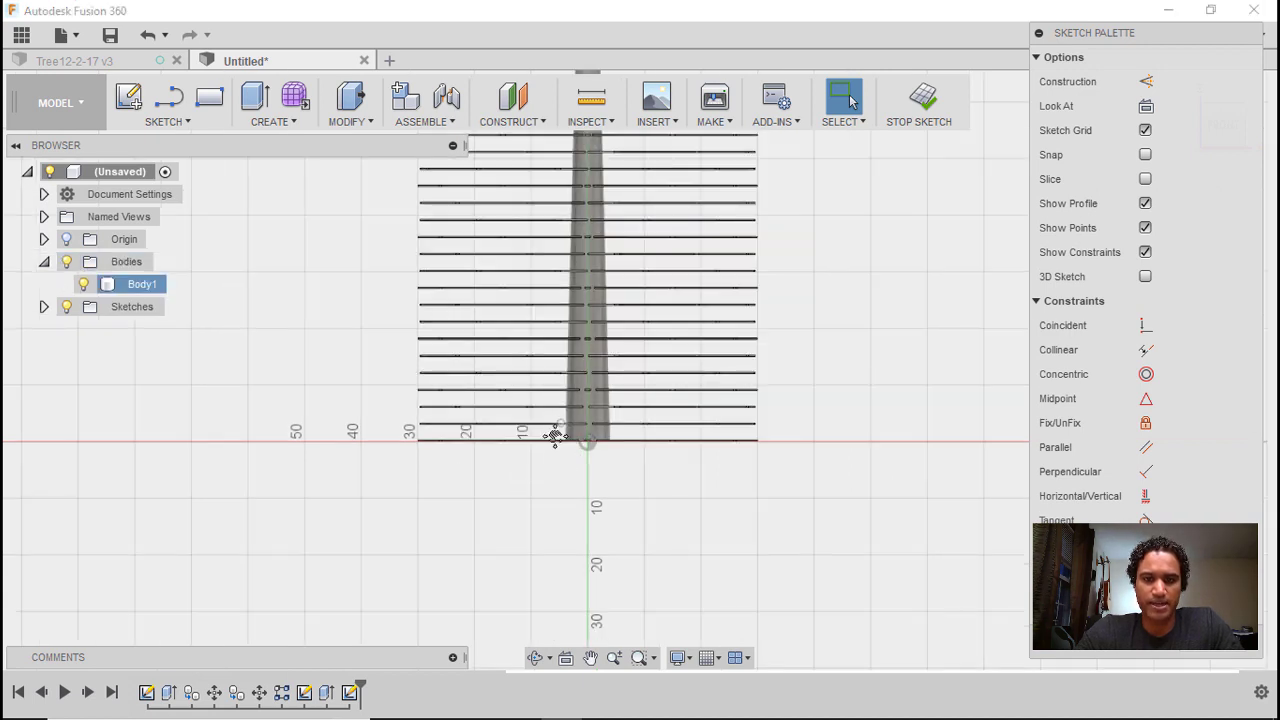
# Step: Draw the horizontal base line from the axis below the origin out to the left
pyautogui.moveTo(555, 444); pyautogui.dragTo(563, 480, button='middle')
pyautogui.press('l')
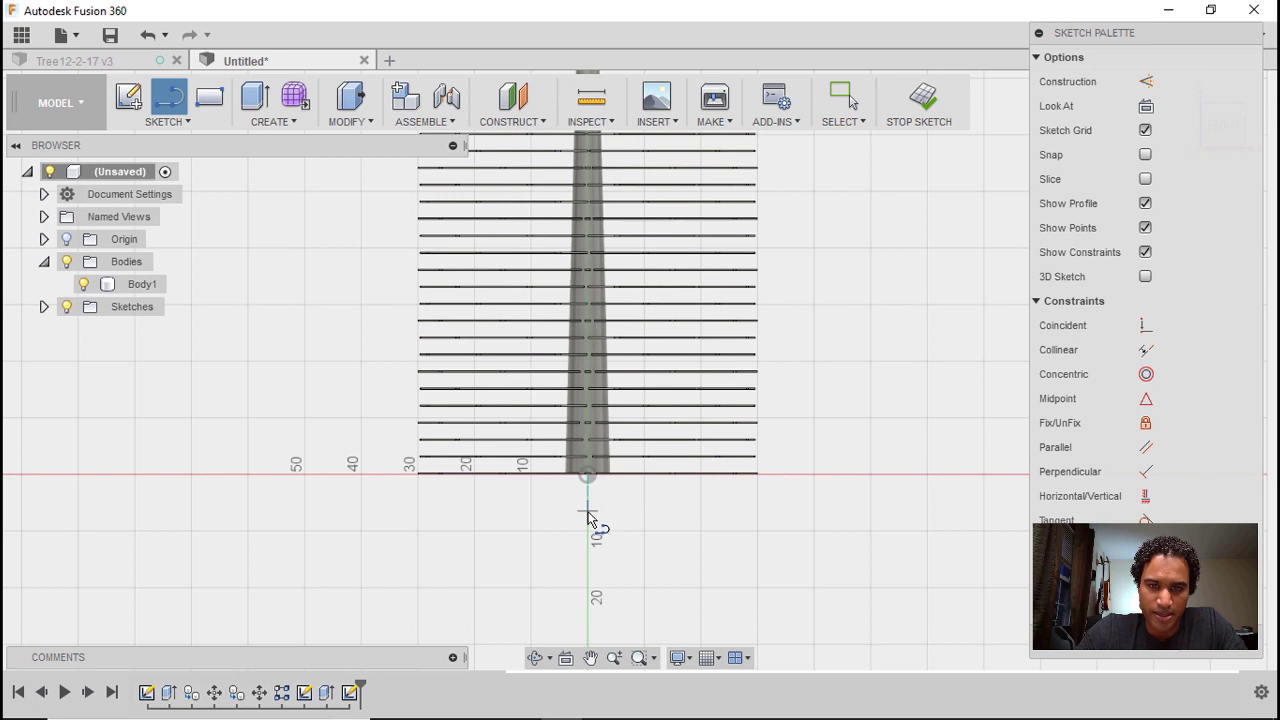
pyautogui.scroll(3, 592, 518)
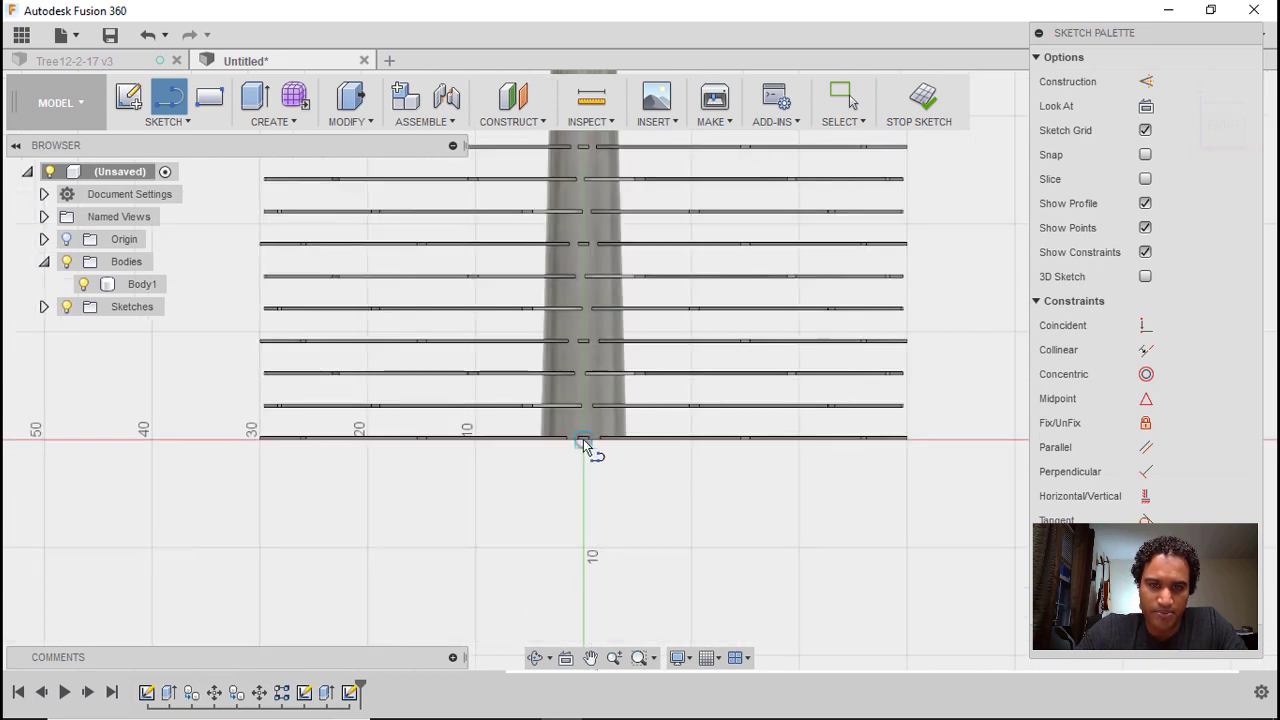
pyautogui.scroll(5, 583, 439)
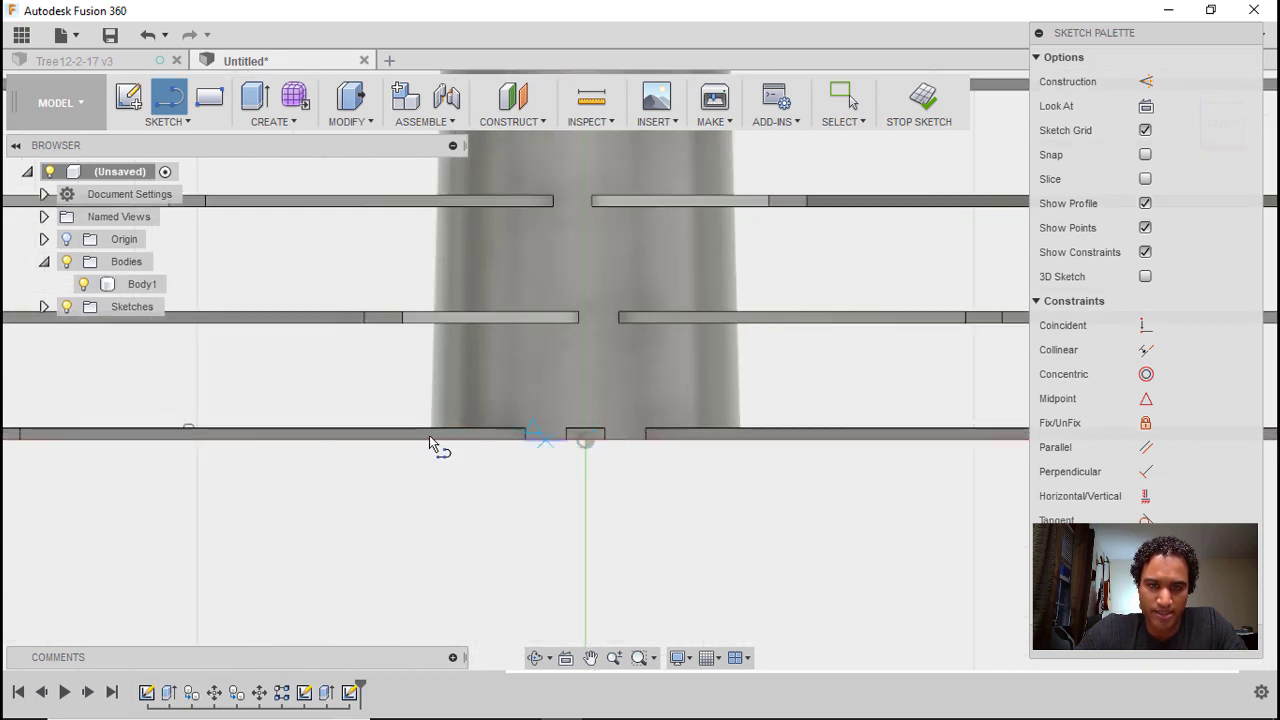
pyautogui.scroll(-6, 586, 452)
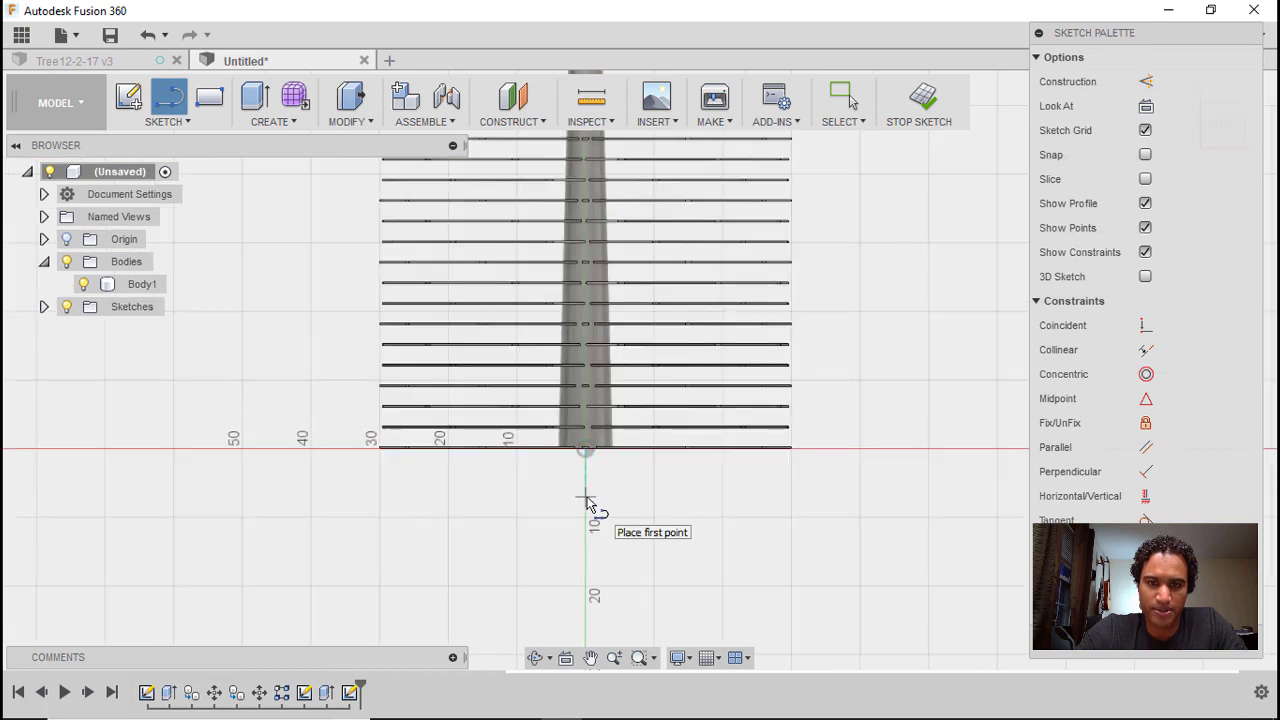
pyautogui.click(586, 498)
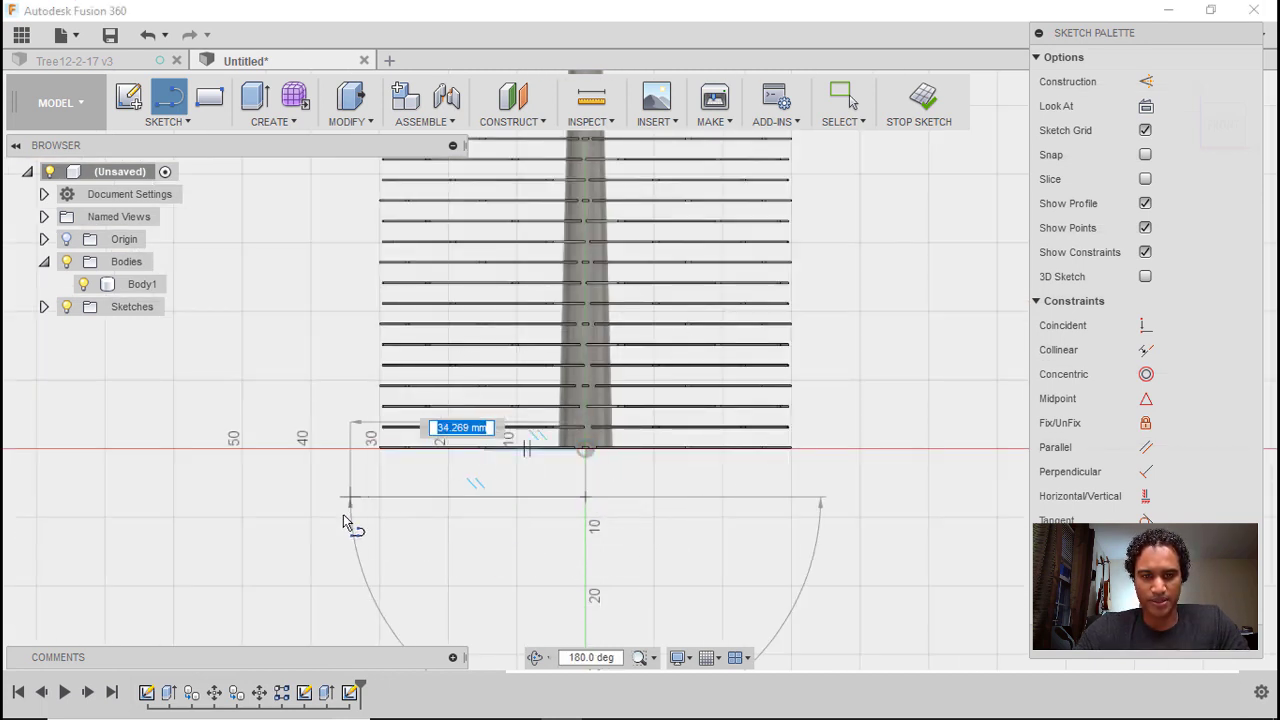
pyautogui.click(350, 493)
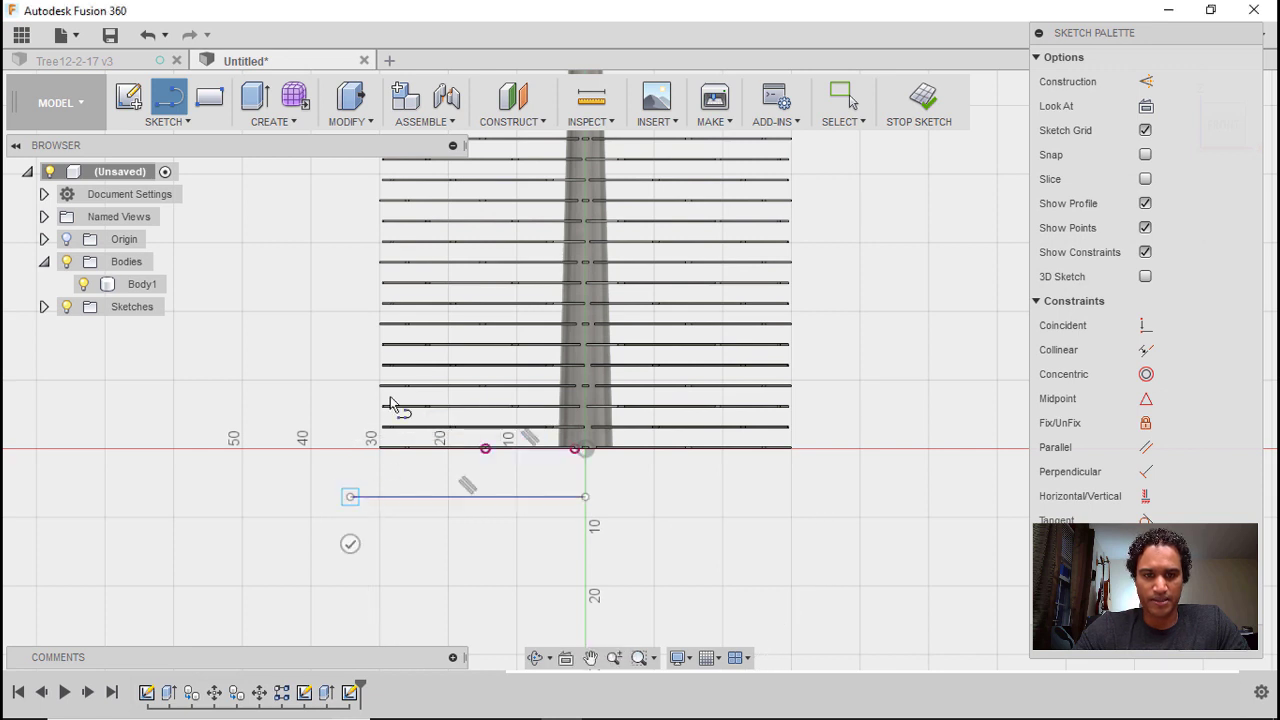
# Step: Draw the sloped outer line up beside the trunk top and a short segment toward the axis
pyautogui.moveTo(457, 492); pyautogui.dragTo(457, 572, button='middle')
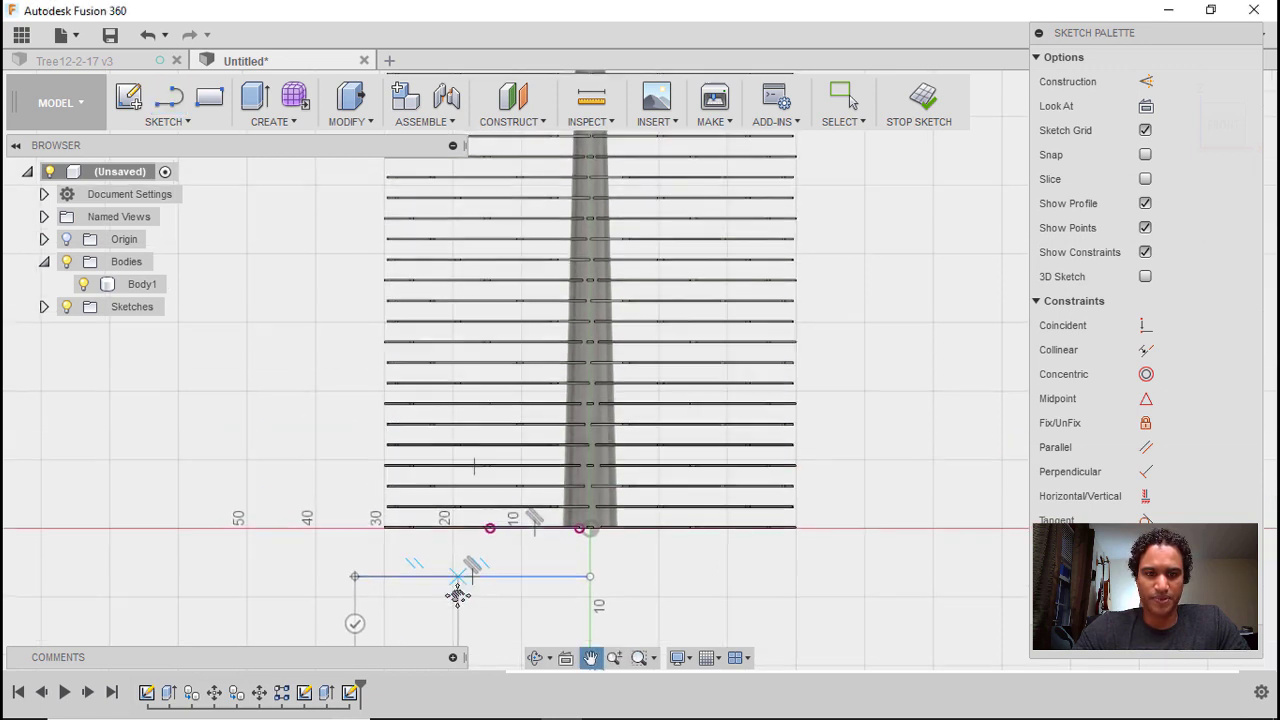
pyautogui.press('l')
pyautogui.click(354, 625)
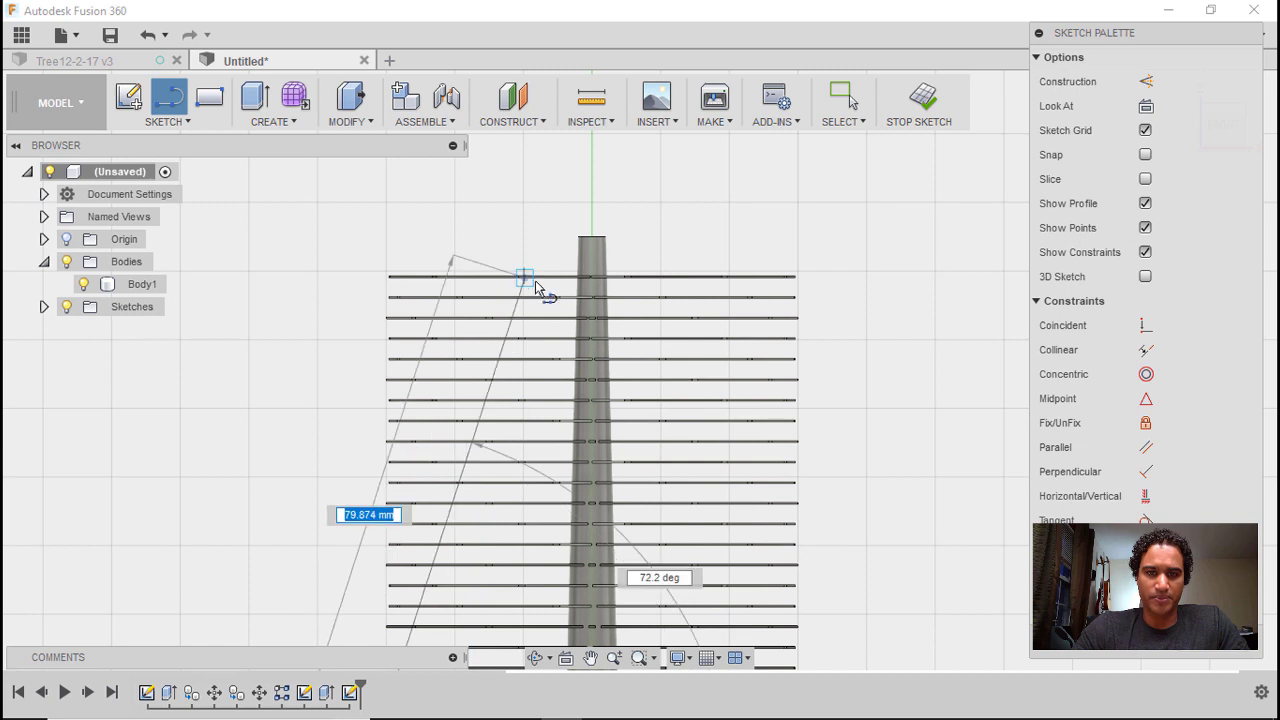
pyautogui.scroll(6, 528, 280)
pyautogui.moveTo(658, 287)
pyautogui.mouseDown(button='middle')
pyautogui.moveTo(614, 466)
pyautogui.moveTo(700, 274)
pyautogui.mouseUp(button='middle')
pyautogui.moveTo(643, 357); pyautogui.dragTo(586, 438, button='middle')
pyautogui.scroll(-1, 586, 438)
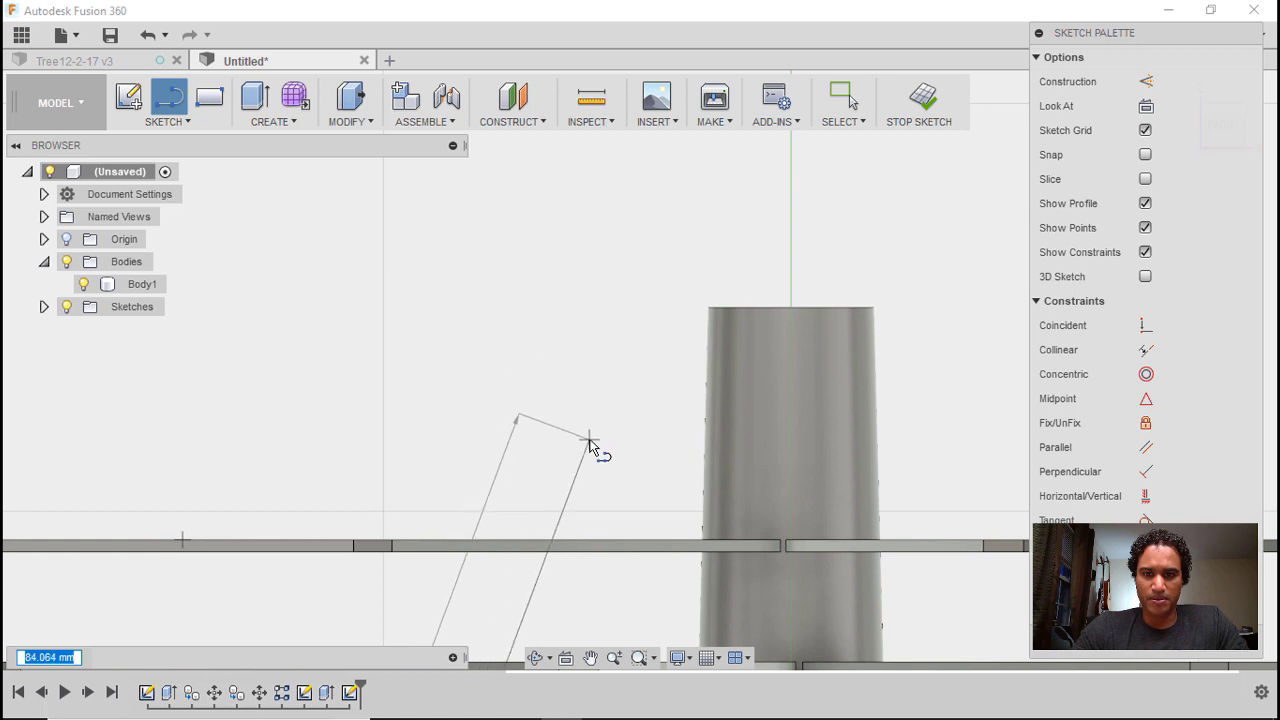
pyautogui.click(589, 440)
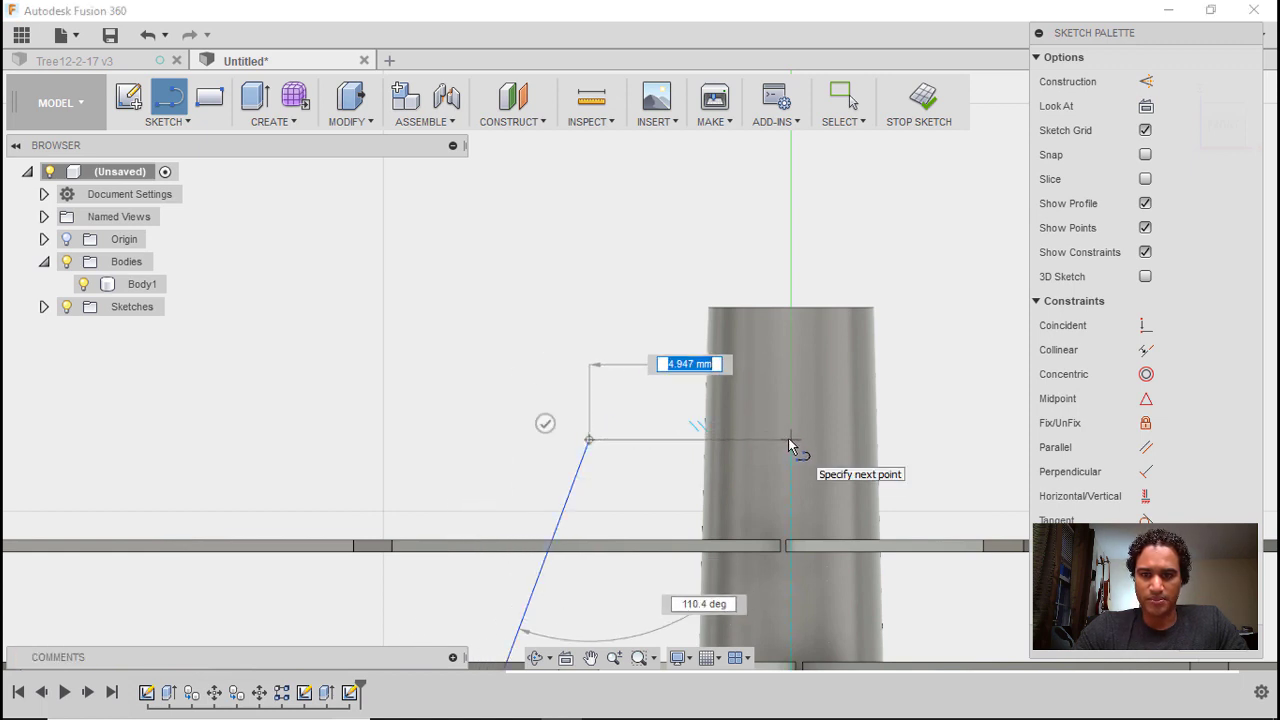
pyautogui.click(788, 439)
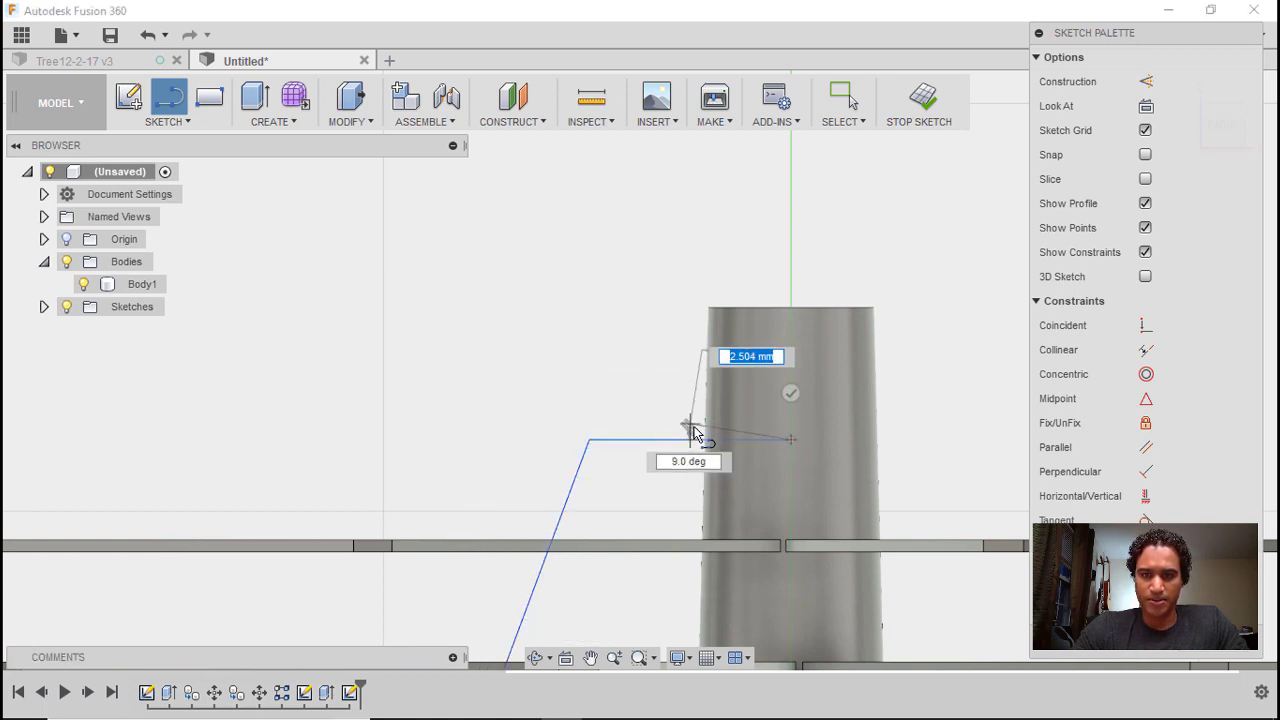
# Step: Close the profile with a final segment meeting the trunk's centre axis
pyautogui.scroll(-1, 706, 443)
pyautogui.moveTo(706, 443); pyautogui.dragTo(483, 245, button='middle')
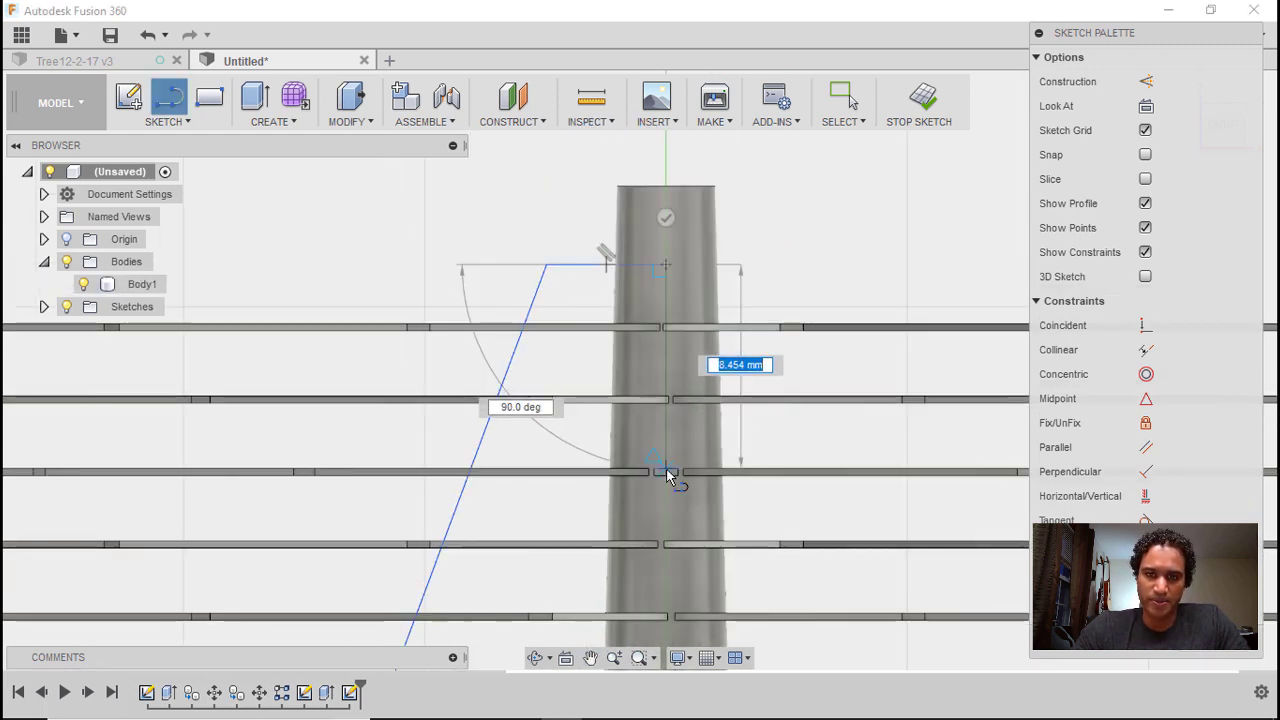
pyautogui.scroll(-5, 676, 460)
pyautogui.moveTo(686, 515); pyautogui.dragTo(683, 252, button='middle')
pyautogui.click(673, 440)
pyautogui.scroll(2, 603, 314)
pyautogui.scroll(2, 606, 357)
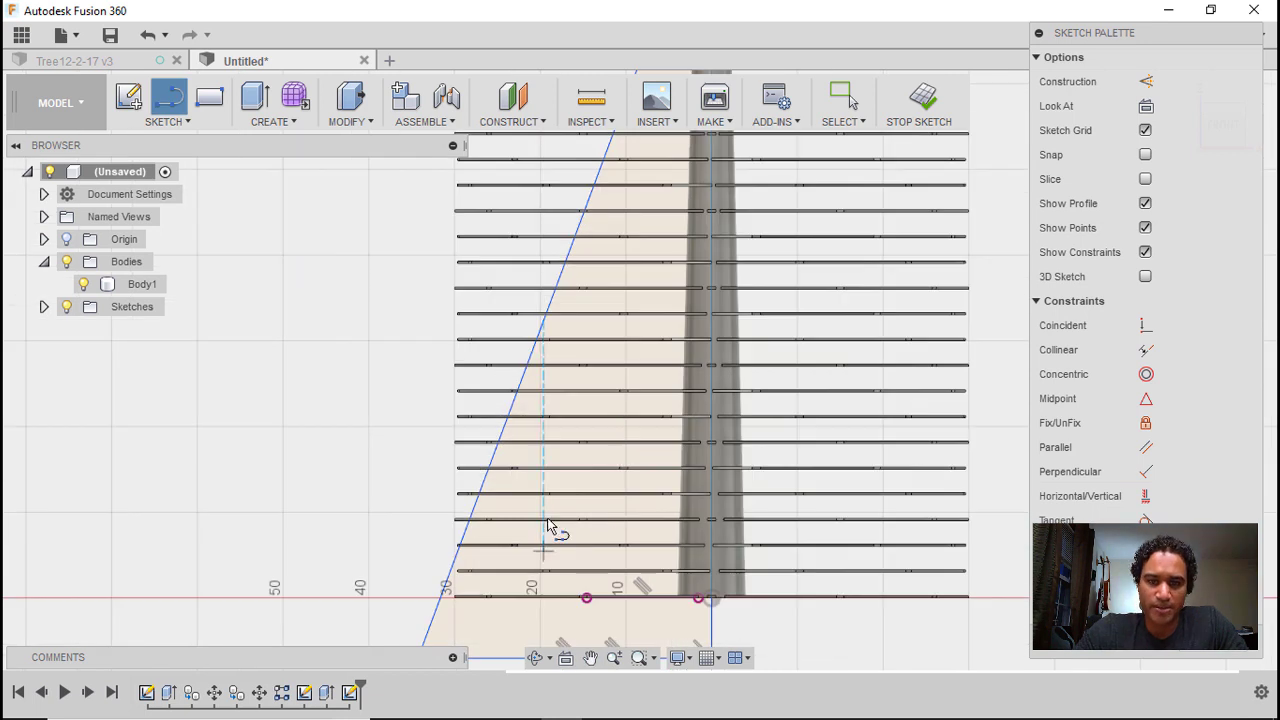
# Step: Move the profile's bottom edge up onto the X-axis base line
pyautogui.press('Escape')
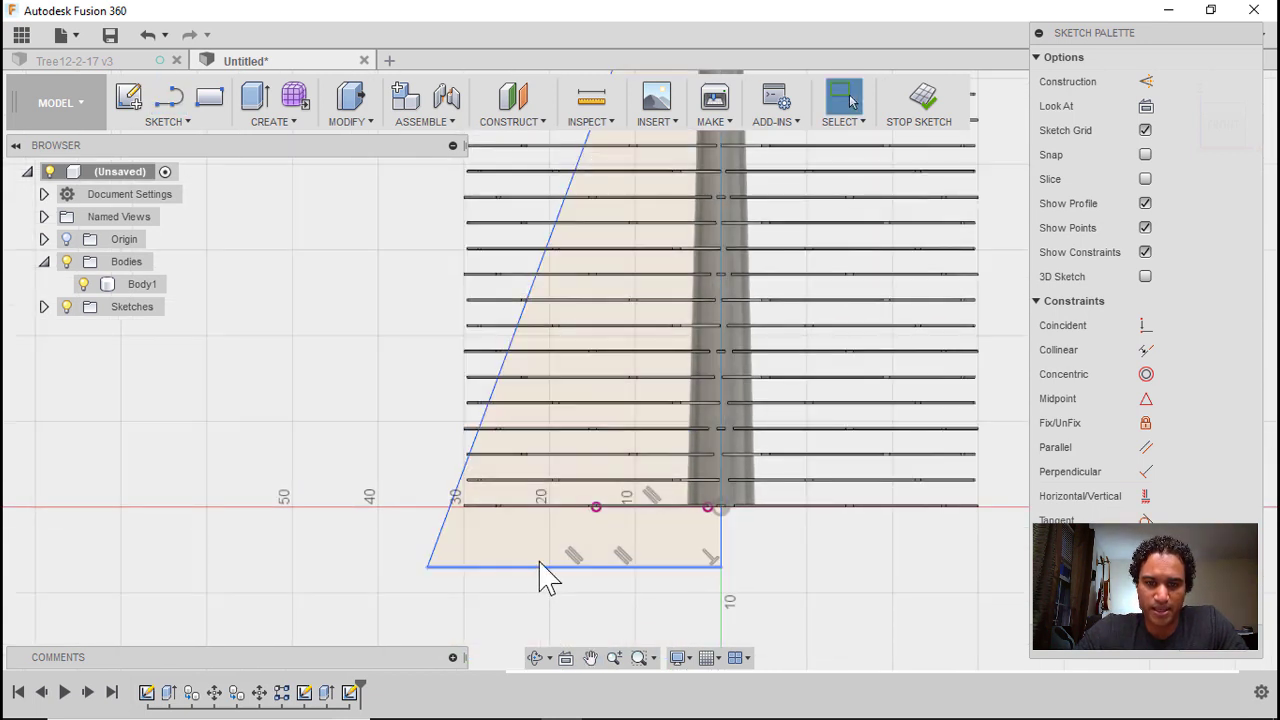
pyautogui.moveTo(548, 566); pyautogui.dragTo(551, 537)
pyautogui.click(449, 534)
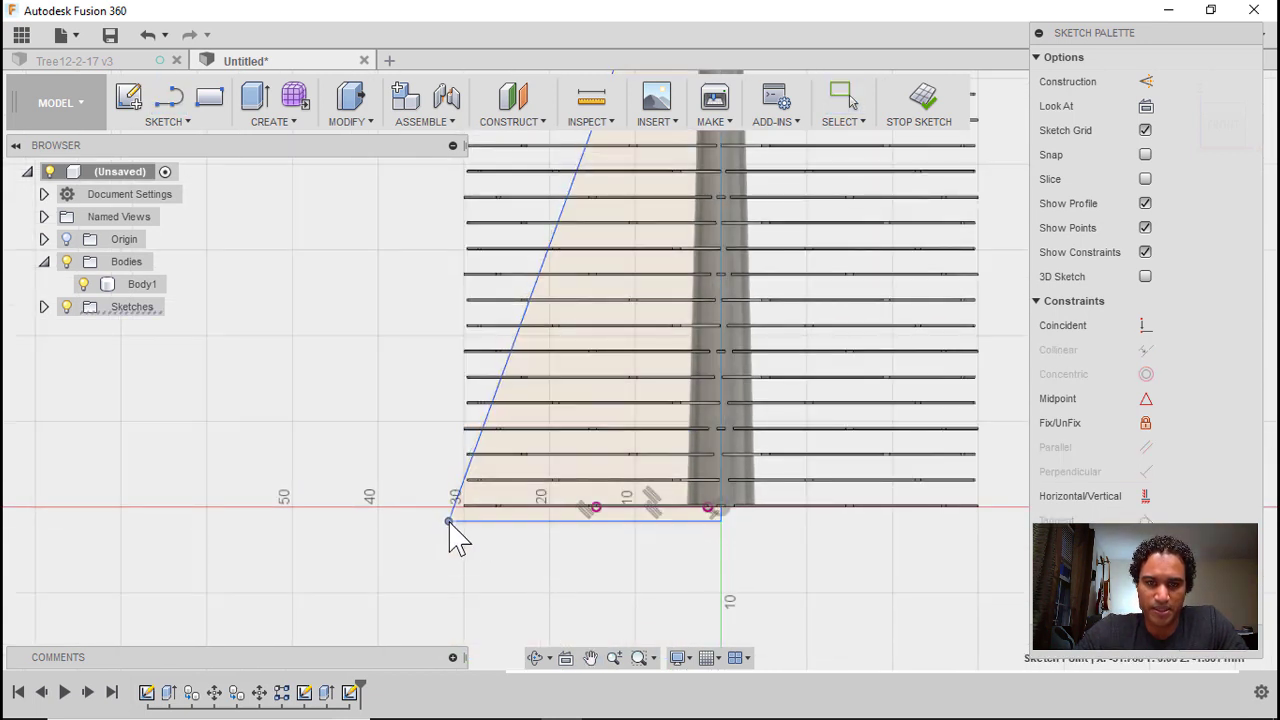
# Step: Drag the profile's top outer corner outward and down
pyautogui.moveTo(634, 394); pyautogui.dragTo(600, 551, button='middle')
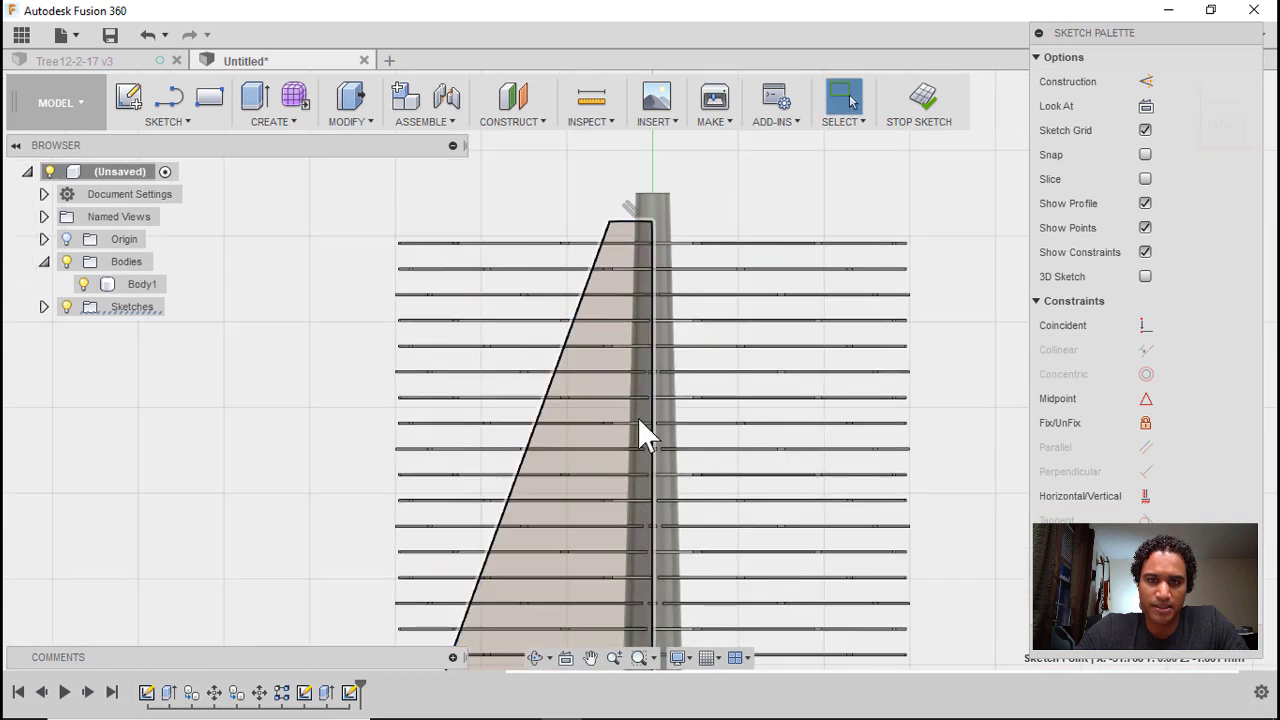
pyautogui.scroll(3, 640, 214)
pyautogui.scroll(2, 632, 237)
pyautogui.moveTo(588, 222)
pyautogui.mouseDown()
pyautogui.moveTo(591, 233)
pyautogui.moveTo(545, 248)
pyautogui.moveTo(518, 244)
pyautogui.mouseUp()
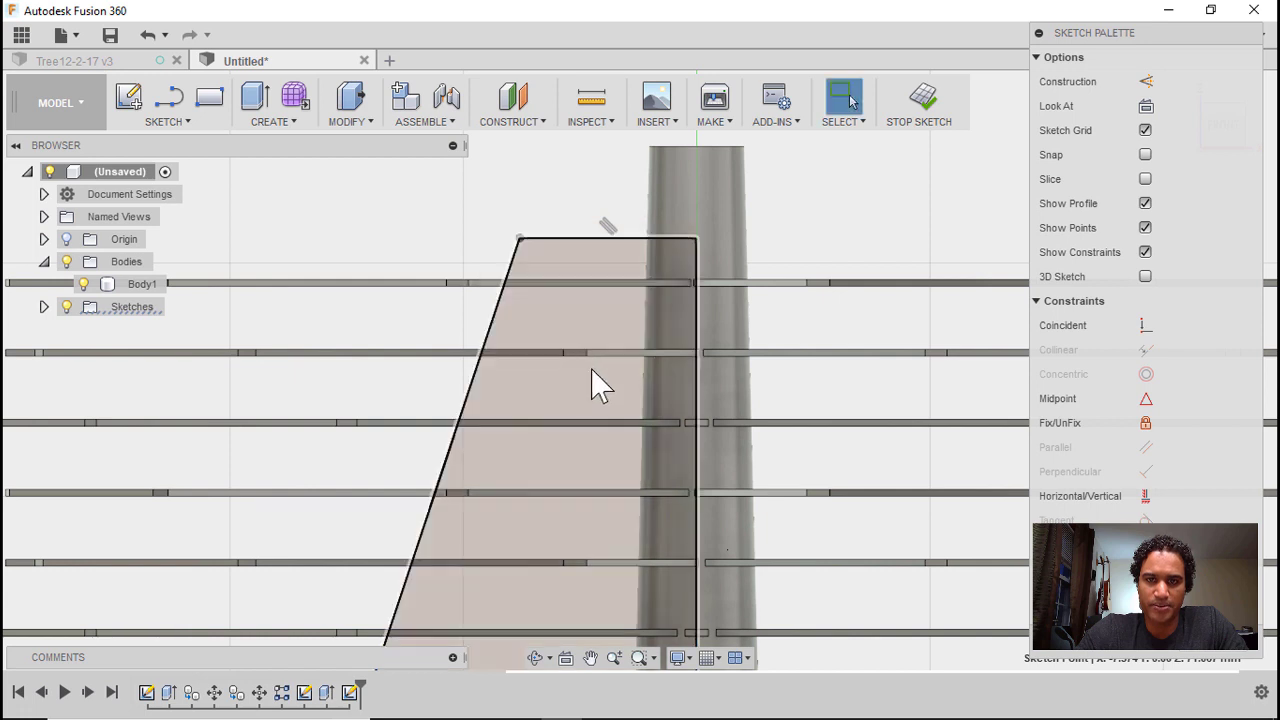
pyautogui.scroll(-4, 590, 300)
pyautogui.scroll(-4, 590, 315)
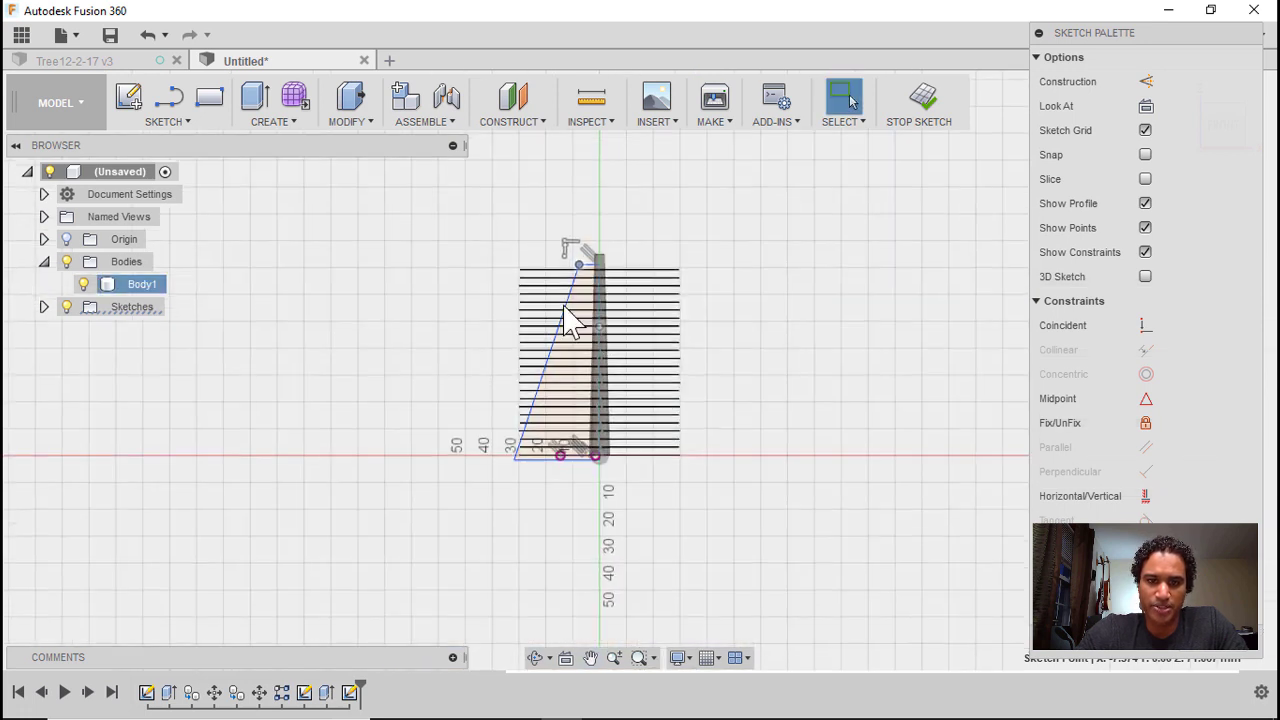
pyautogui.scroll(4, 568, 318)
# Step: Revolve the tapered profile 360° about the trunk centre line as an Intersect, trimming branches to a cone
pyautogui.click(290, 116)
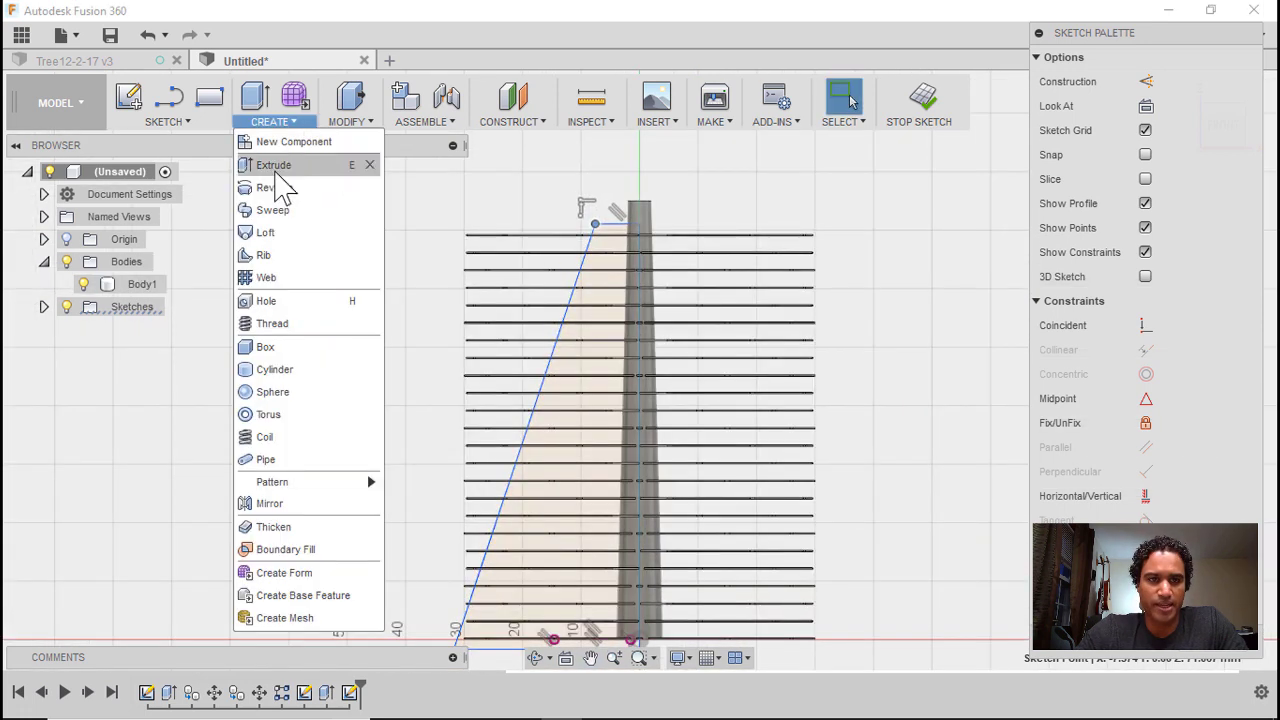
pyautogui.click(276, 188)
pyautogui.scroll(3, 623, 288)
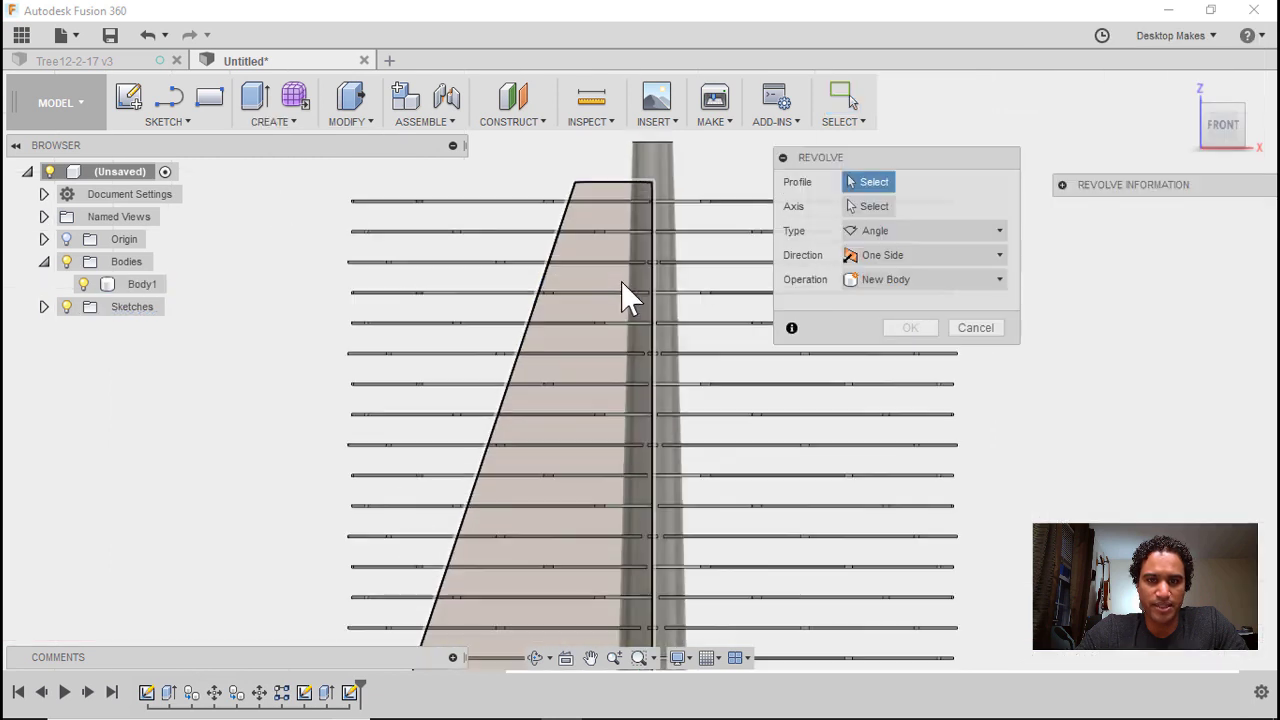
pyautogui.click(615, 282)
pyautogui.click(872, 208)
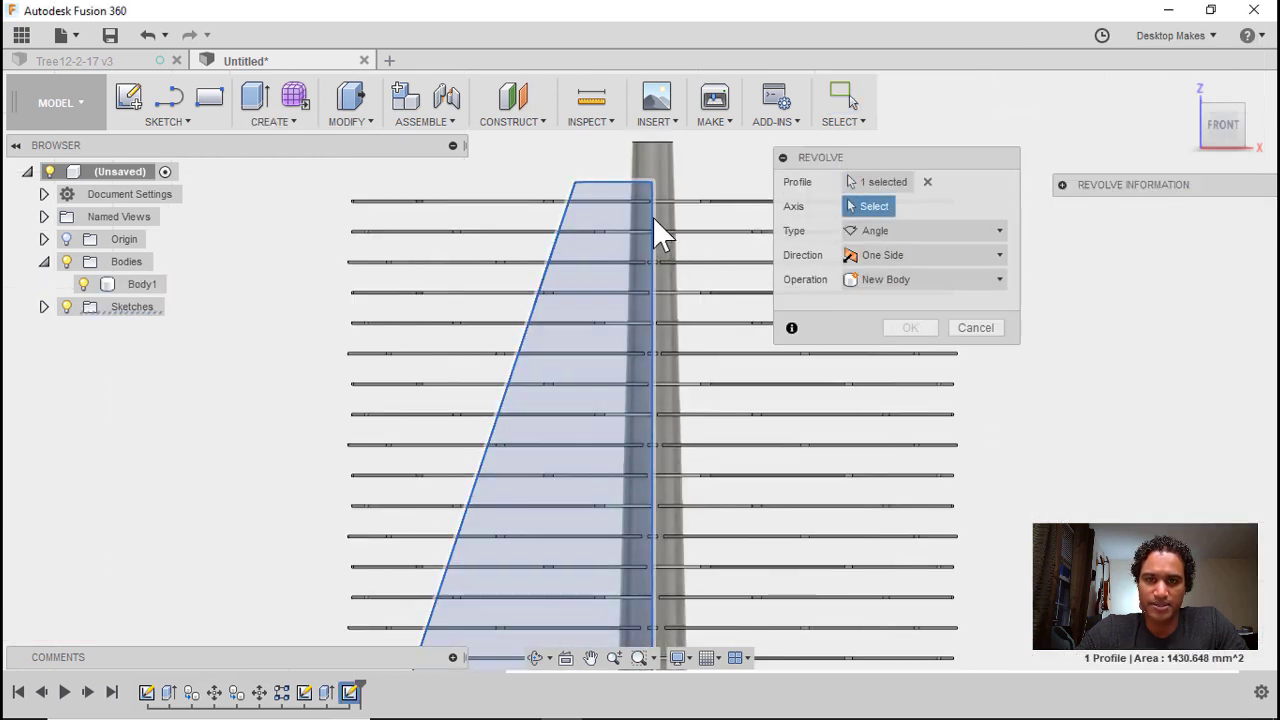
pyautogui.click(650, 316)
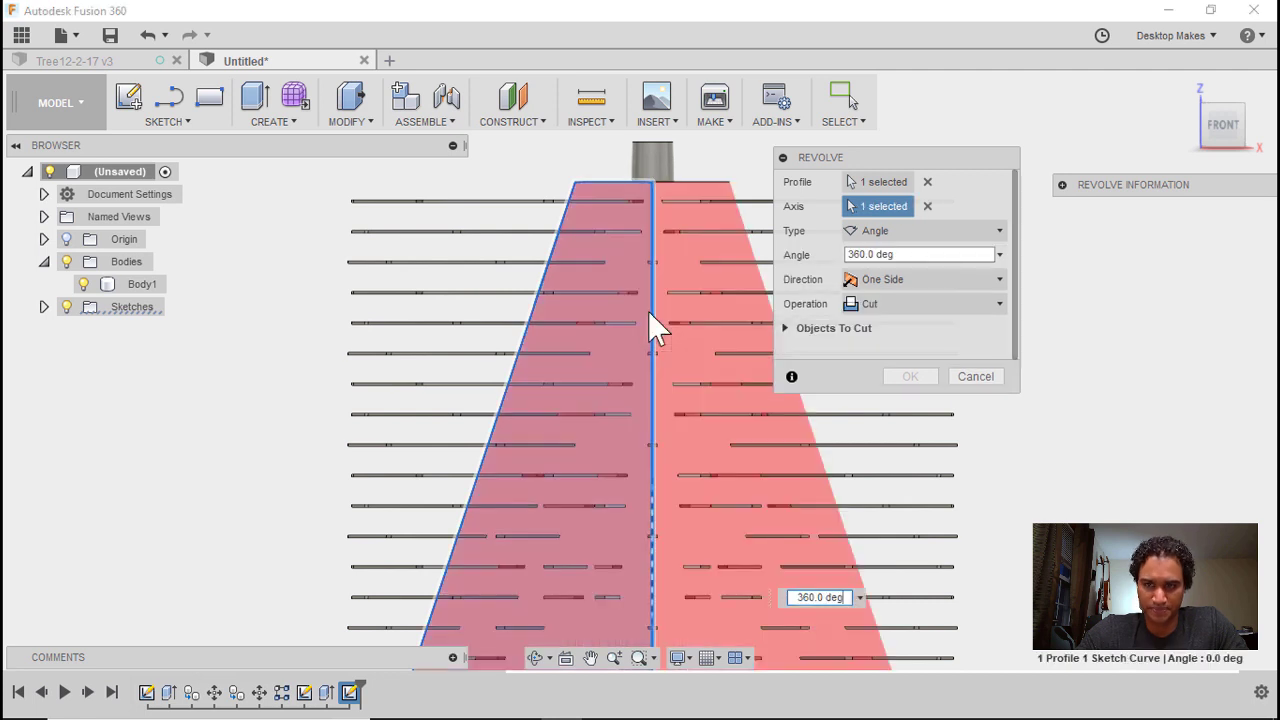
pyautogui.click(880, 305)
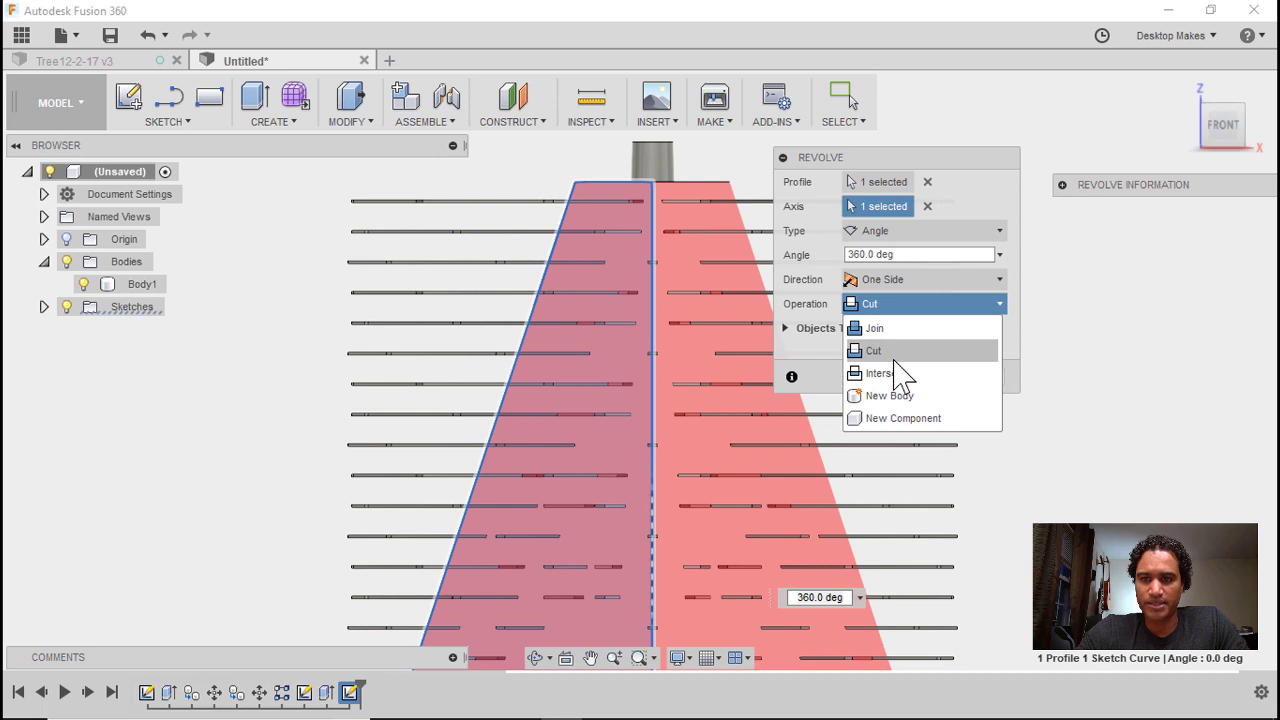
pyautogui.click(880, 350)
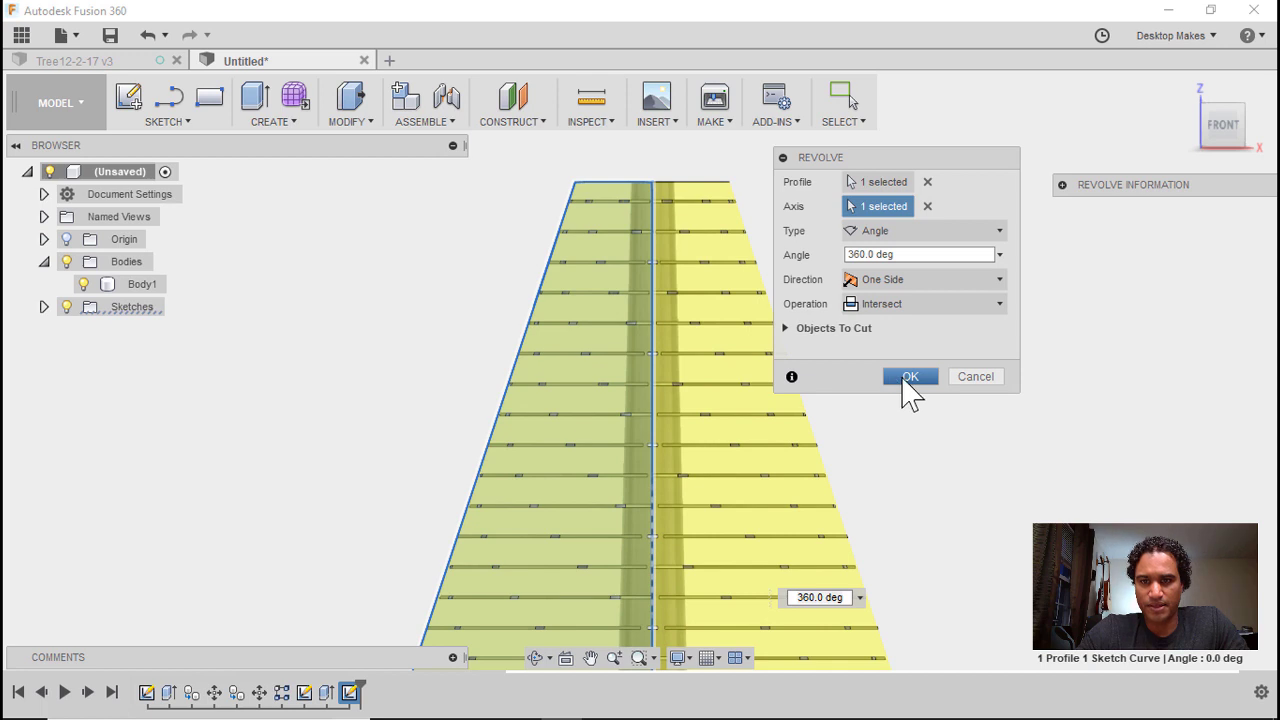
pyautogui.click(910, 377)
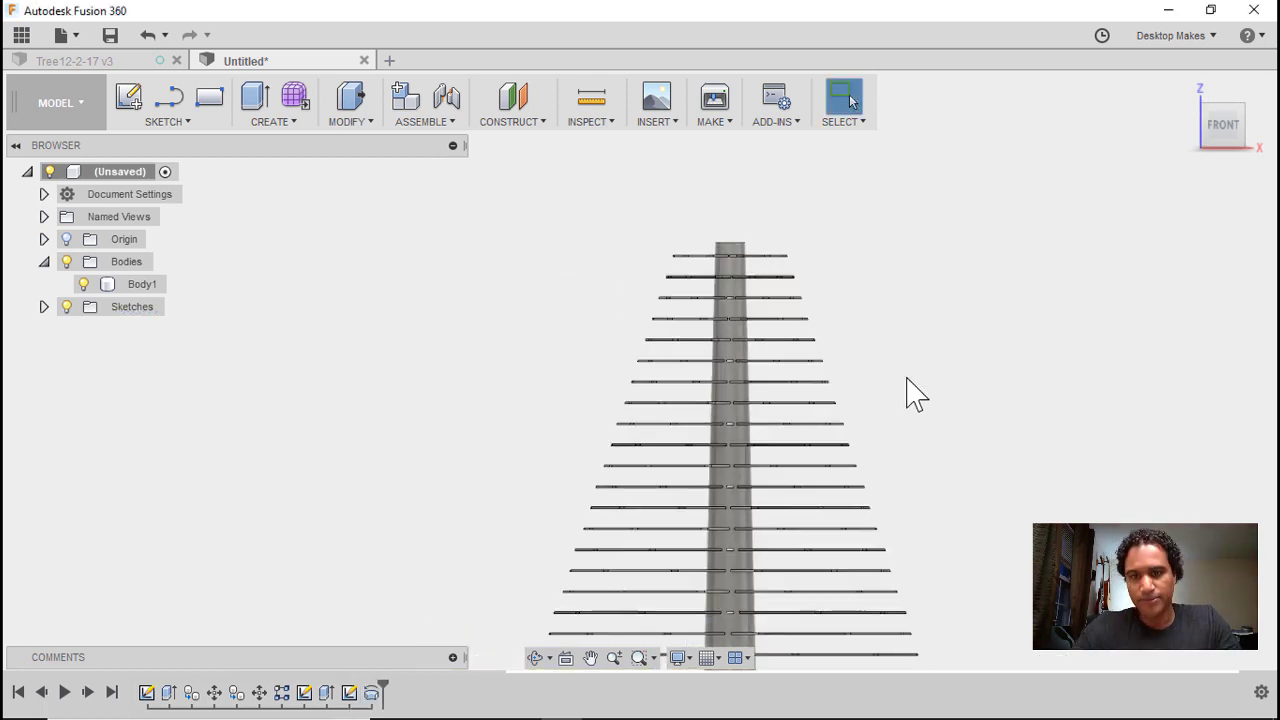
pyautogui.keyDown('shift'); pyautogui.moveTo(914, 391); pyautogui.dragTo(872, 455, button='middle'); pyautogui.keyUp('shift')
# Step: From underneath, hide Sketch3, show Sketch2, and select its 8 mm base circle profile
pyautogui.click(772, 600)
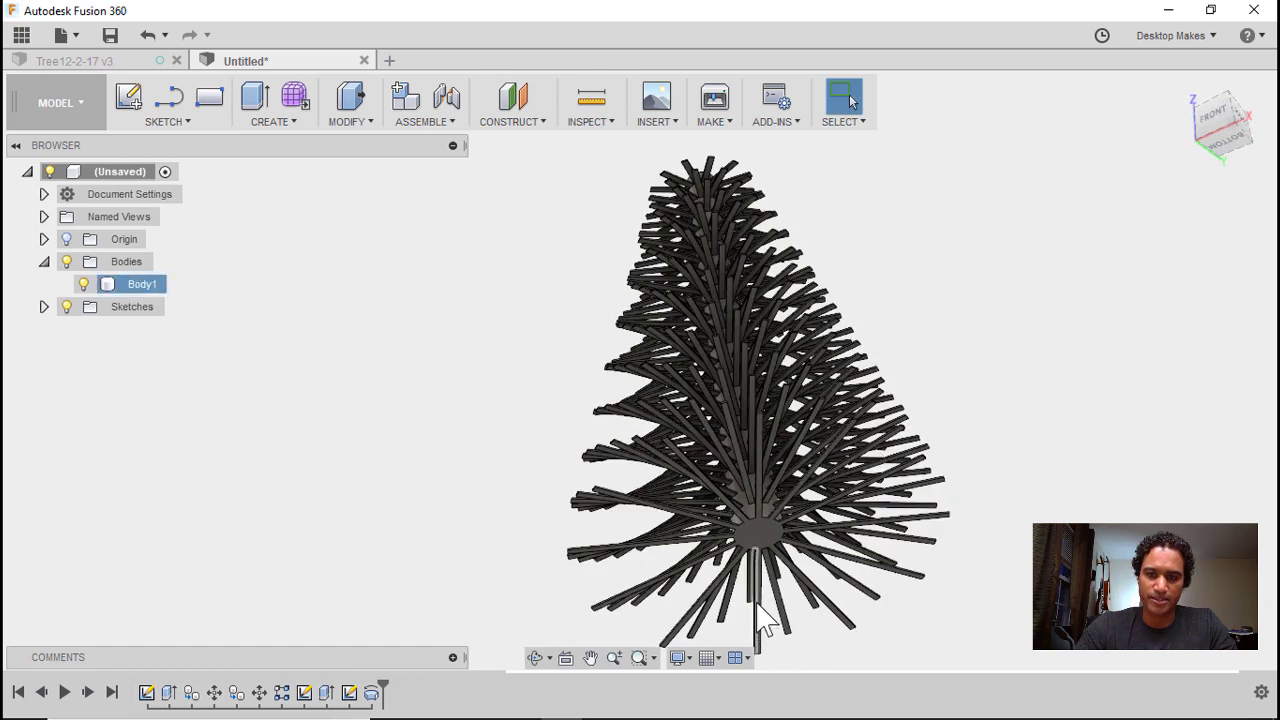
pyautogui.keyDown('shift'); pyautogui.moveTo(777, 600); pyautogui.dragTo(588, 497, button='middle'); pyautogui.keyUp('shift')
pyautogui.press('Escape')
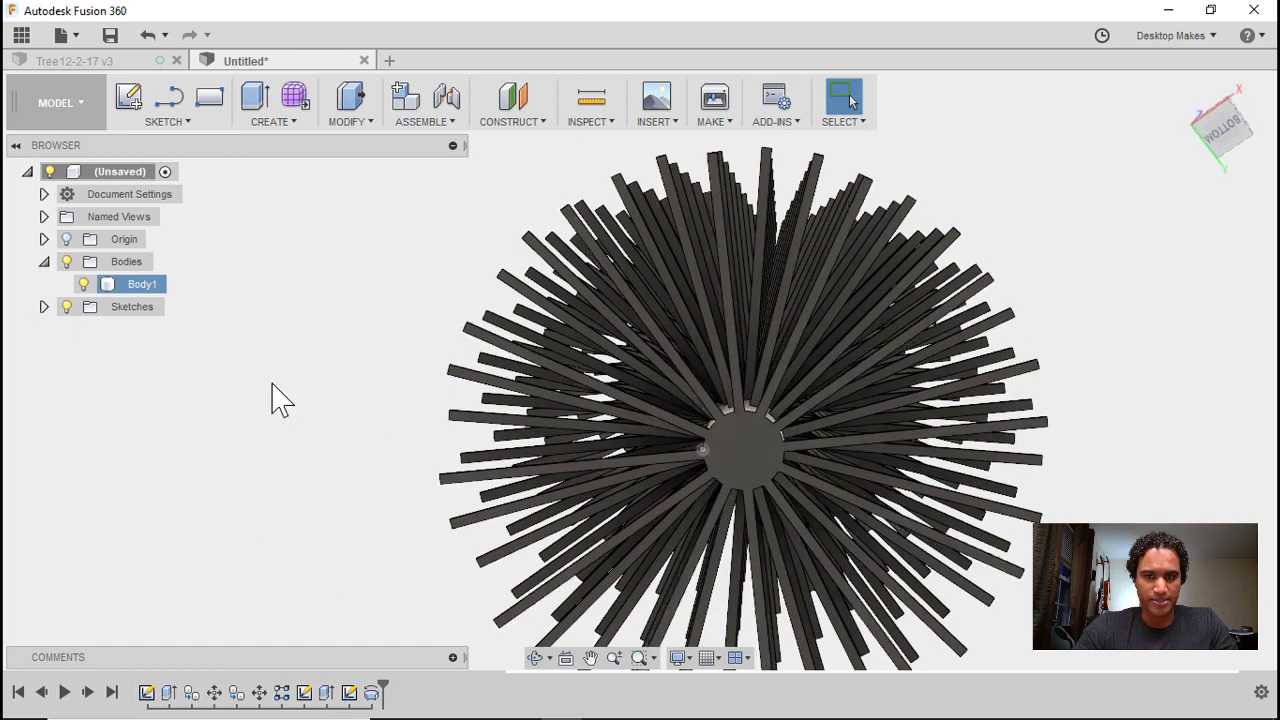
pyautogui.click(44, 307)
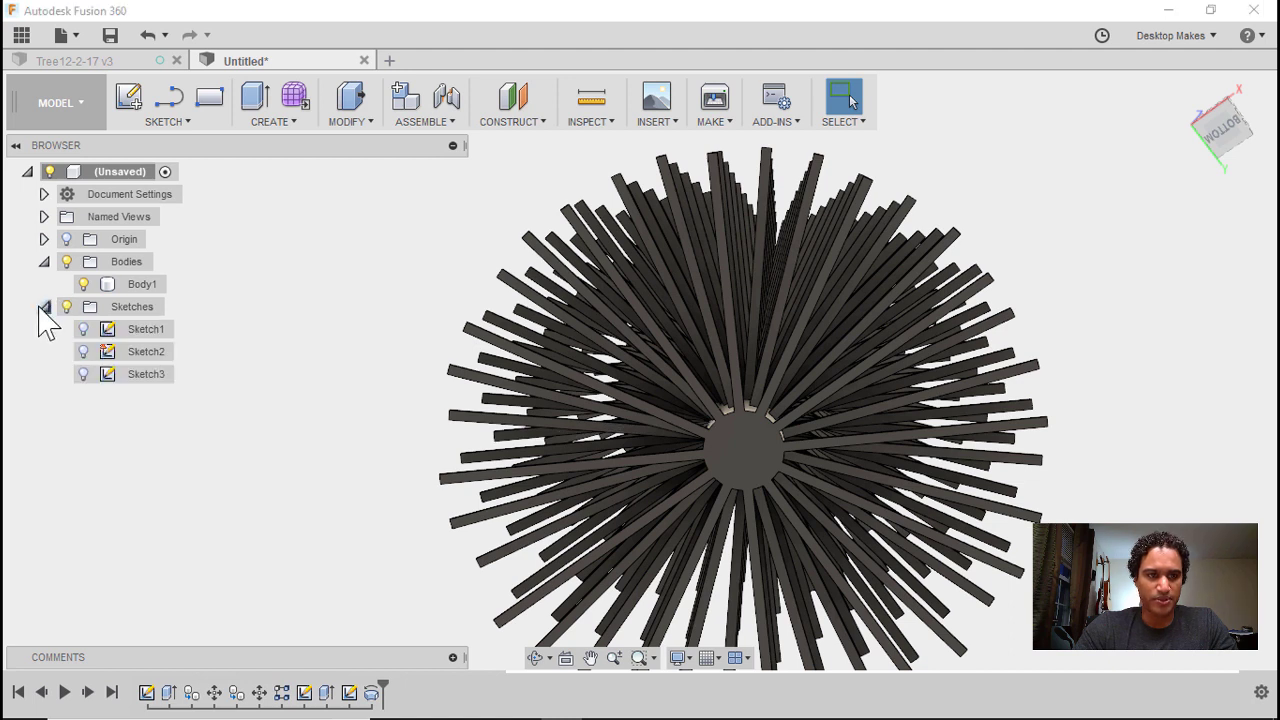
pyautogui.click(82, 377)
pyautogui.click(84, 375)
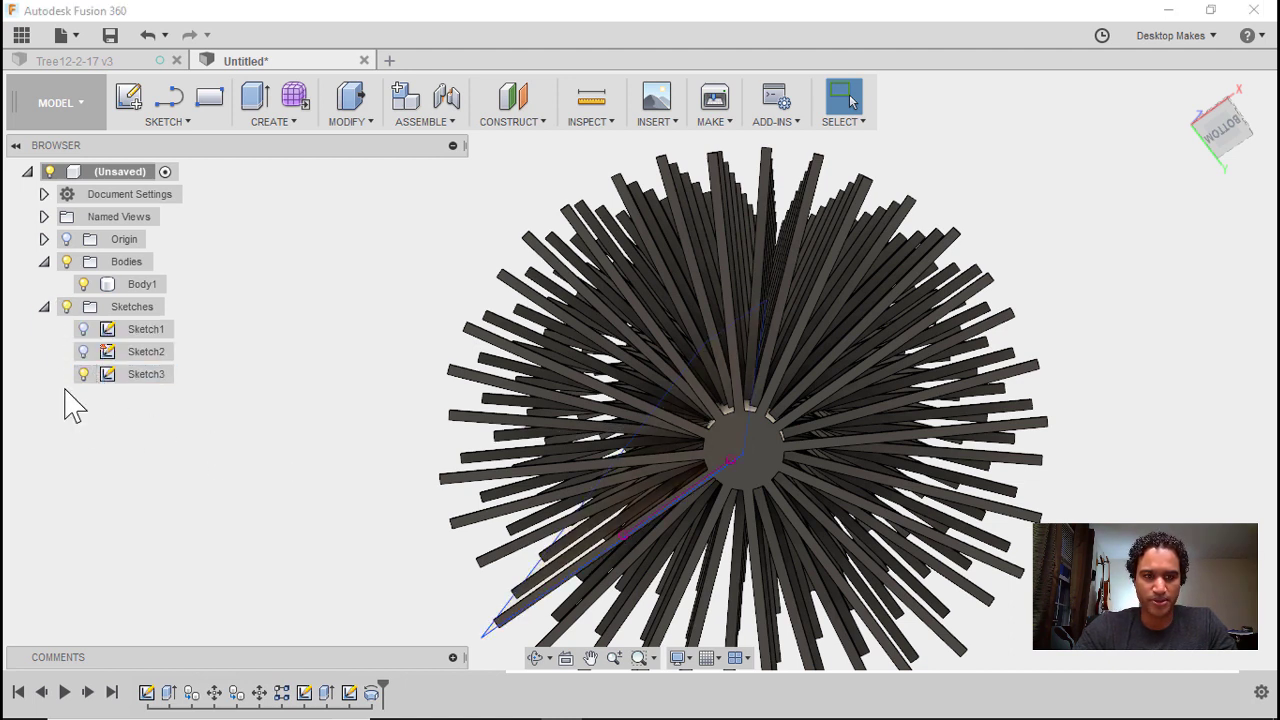
pyautogui.click(84, 374)
pyautogui.click(84, 351)
pyautogui.click(768, 443)
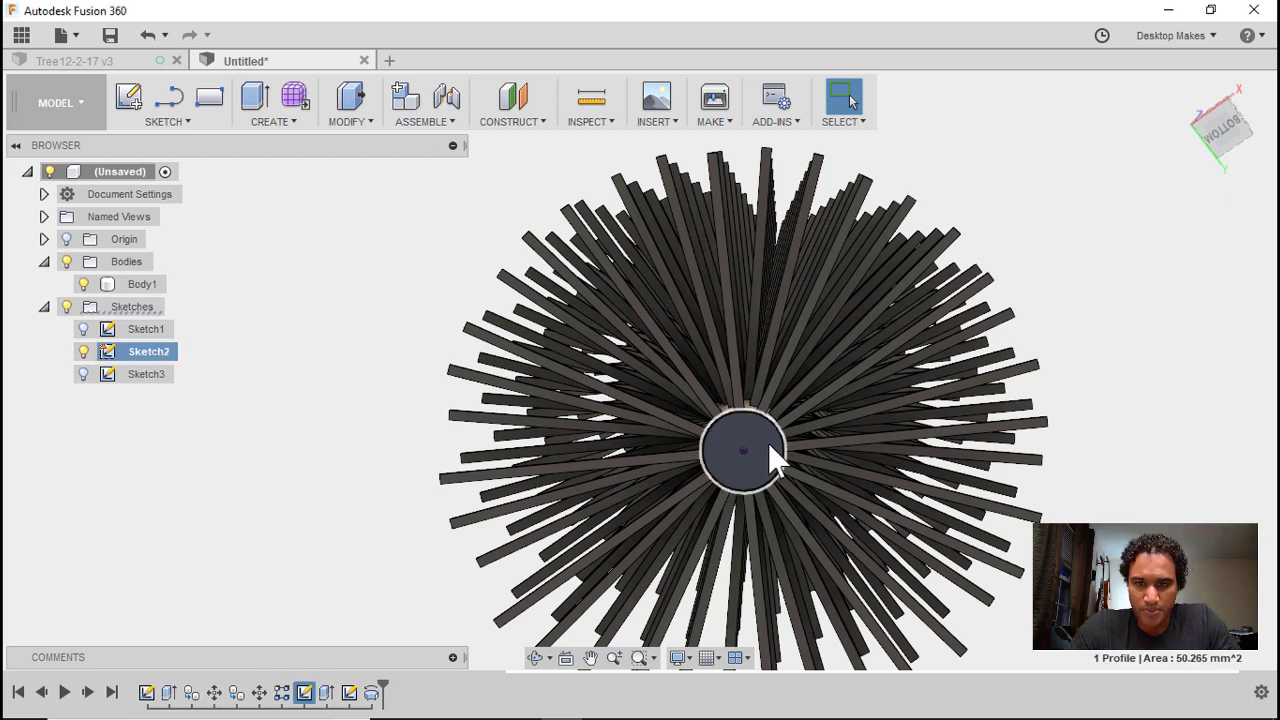
# Step: Extrude the base circle -5 mm downward with a 1.5° taper, joined to the trunk
pyautogui.press('e')
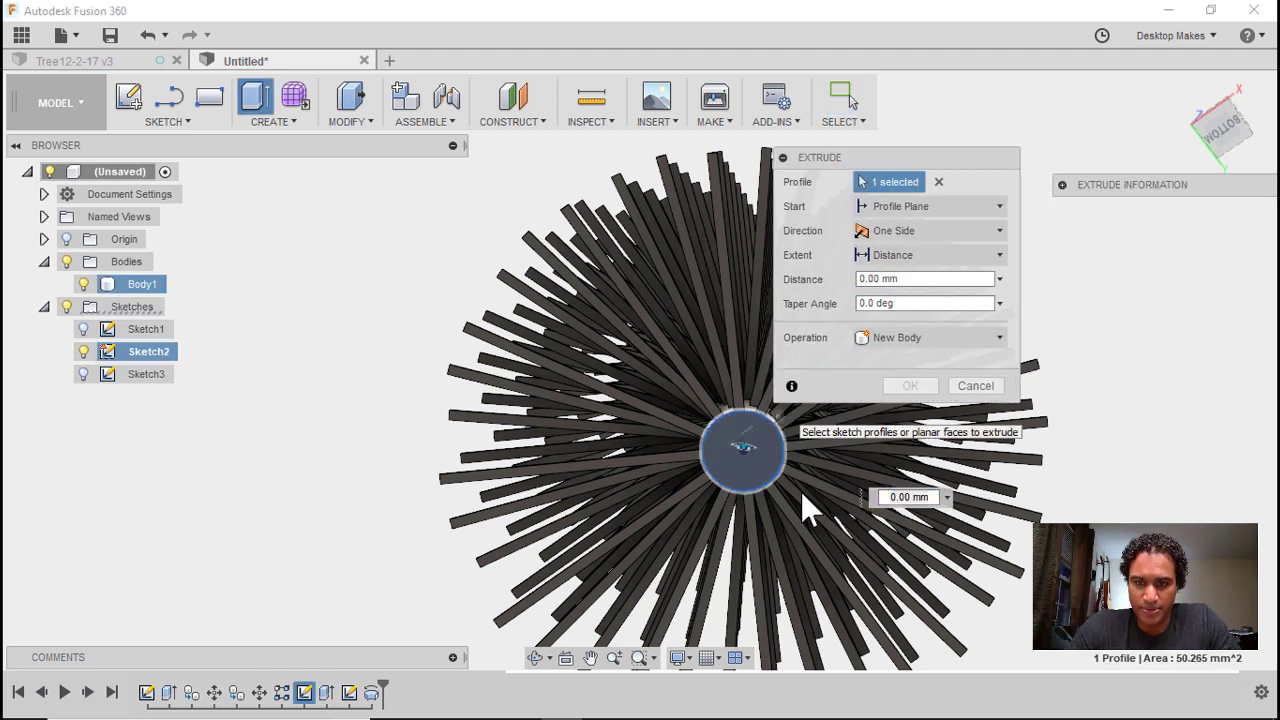
pyautogui.keyDown('shift'); pyautogui.moveTo(677, 397); pyautogui.dragTo(749, 500, button='middle'); pyautogui.keyUp('shift')
pyautogui.click(1220, 150)
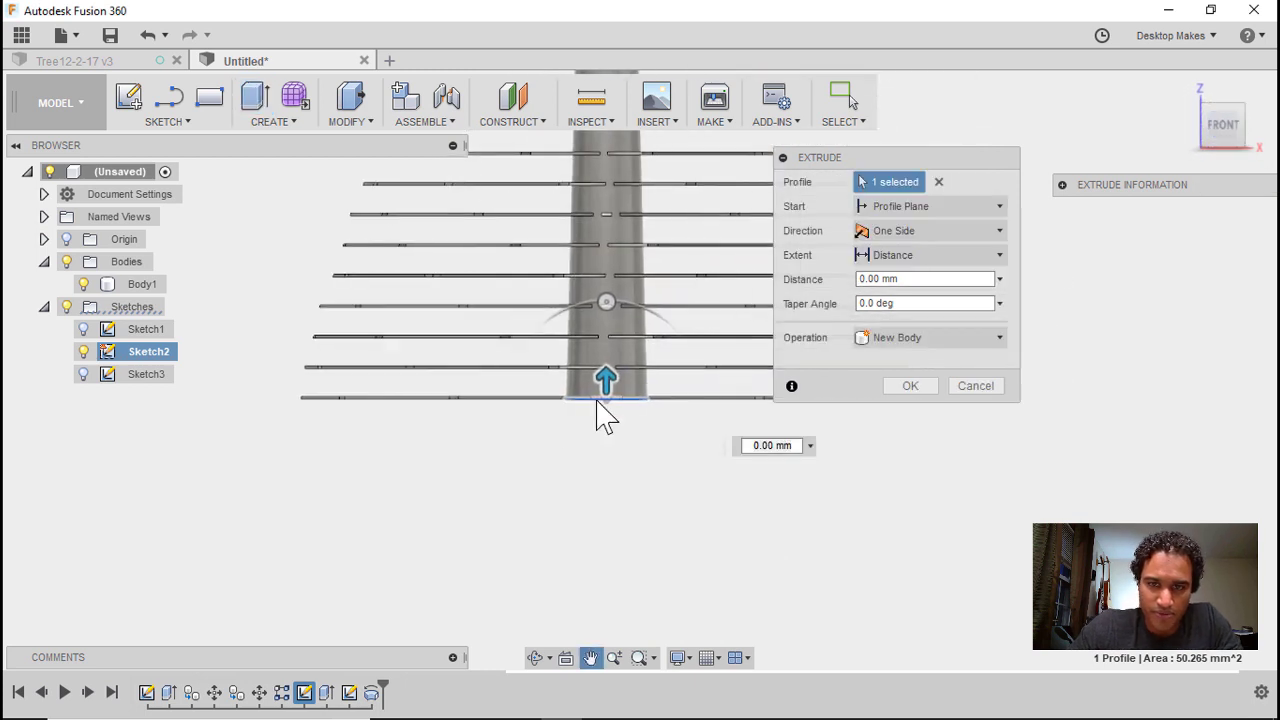
pyautogui.moveTo(606, 390); pyautogui.dragTo(610, 441)
pyautogui.write('5')
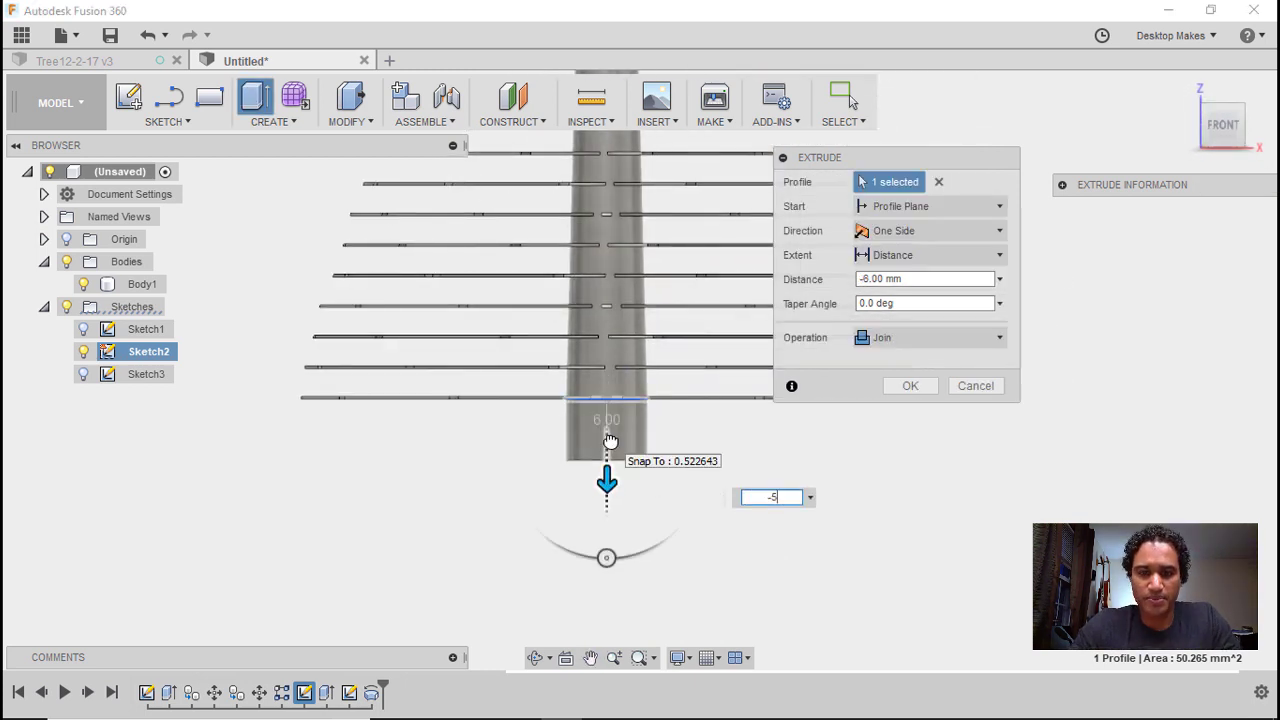
pyautogui.scroll(3, 607, 441)
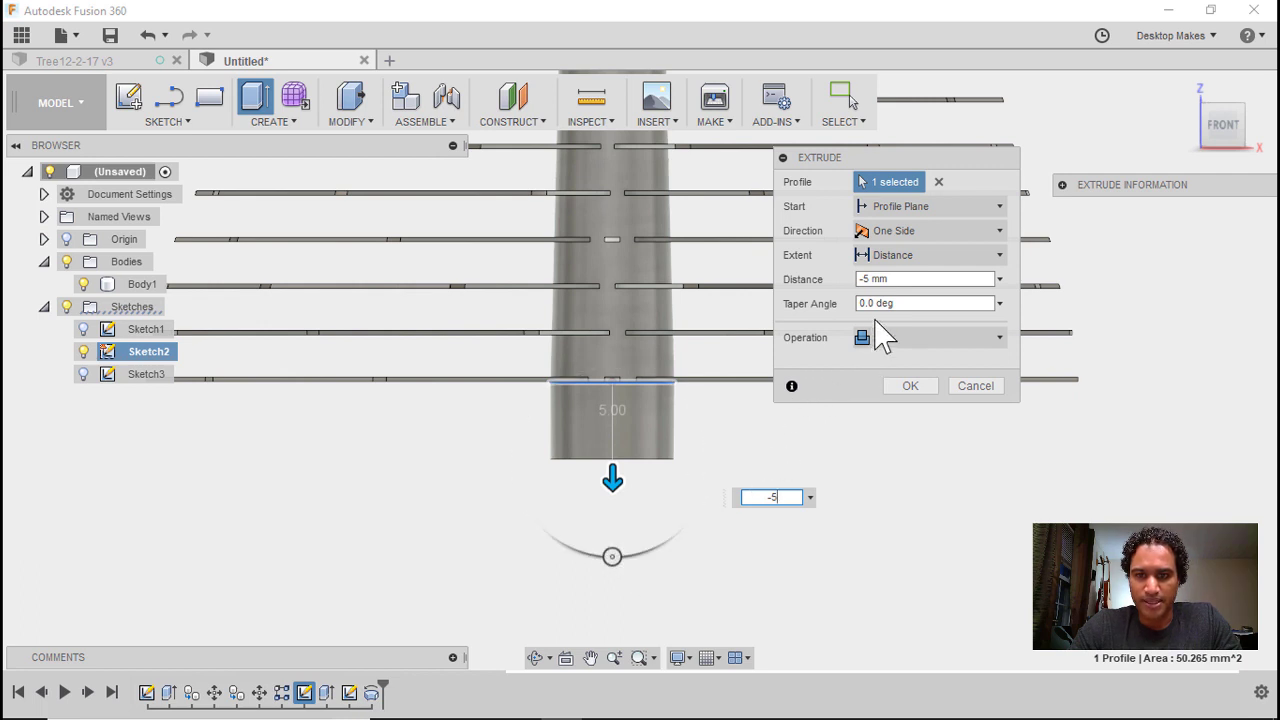
pyautogui.click(904, 305)
pyautogui.moveTo(917, 305); pyautogui.dragTo(776, 308)
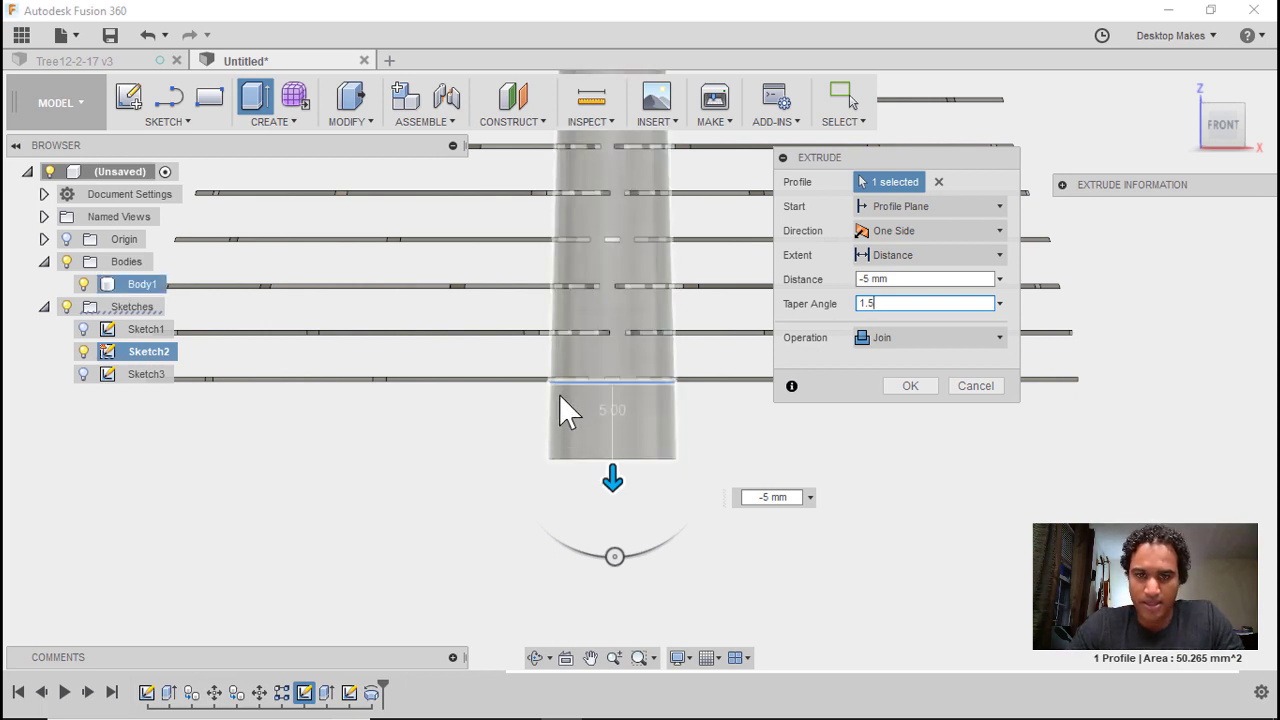
pyautogui.click(909, 388)
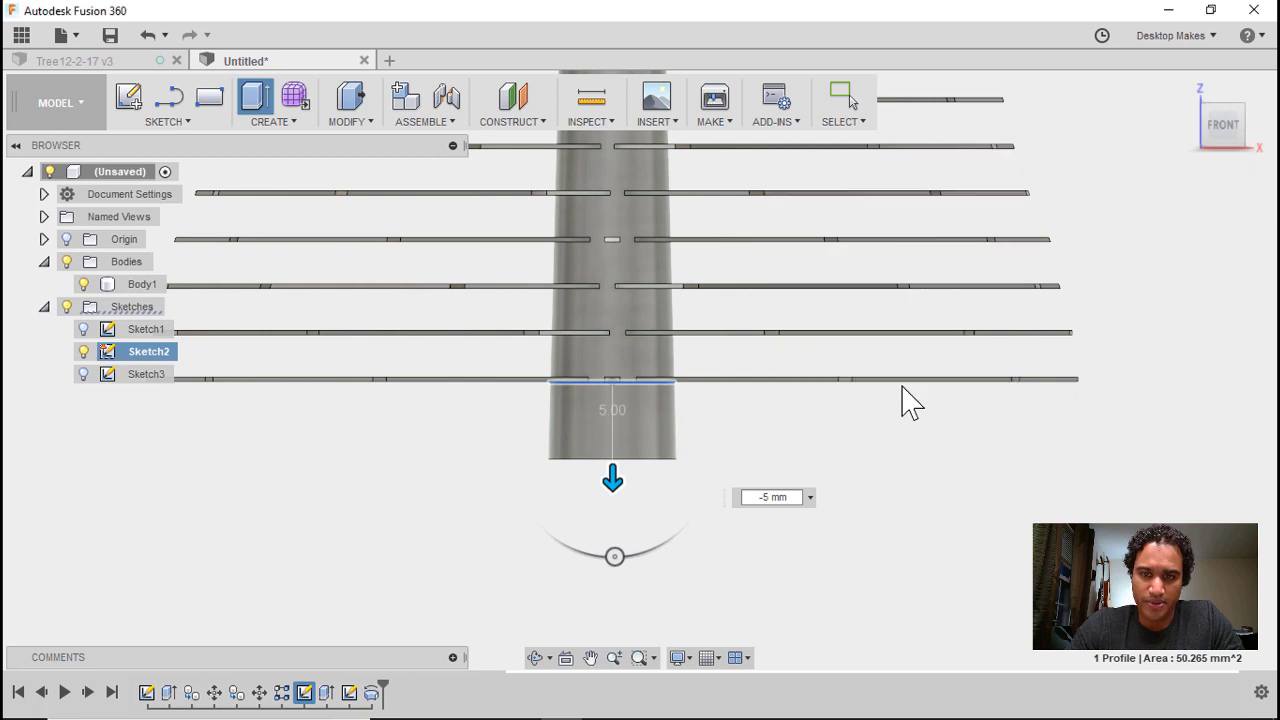
pyautogui.keyDown('shift'); pyautogui.moveTo(777, 414); pyautogui.dragTo(750, 500, button='middle'); pyautogui.keyUp('shift')
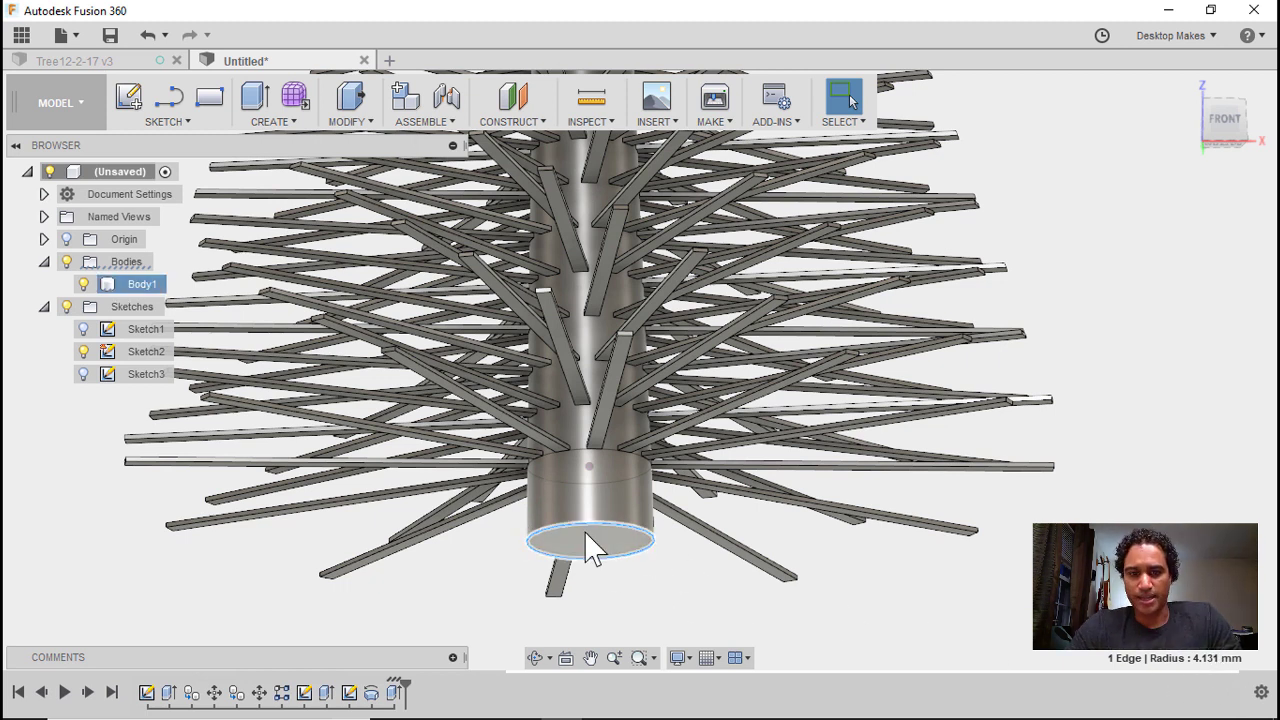
# Step: Sketch a 20 mm diameter circle centred on the bottom face of the base
pyautogui.keyDown('shift'); pyautogui.moveTo(586, 580); pyautogui.dragTo(592, 532, button='middle'); pyautogui.keyUp('shift')
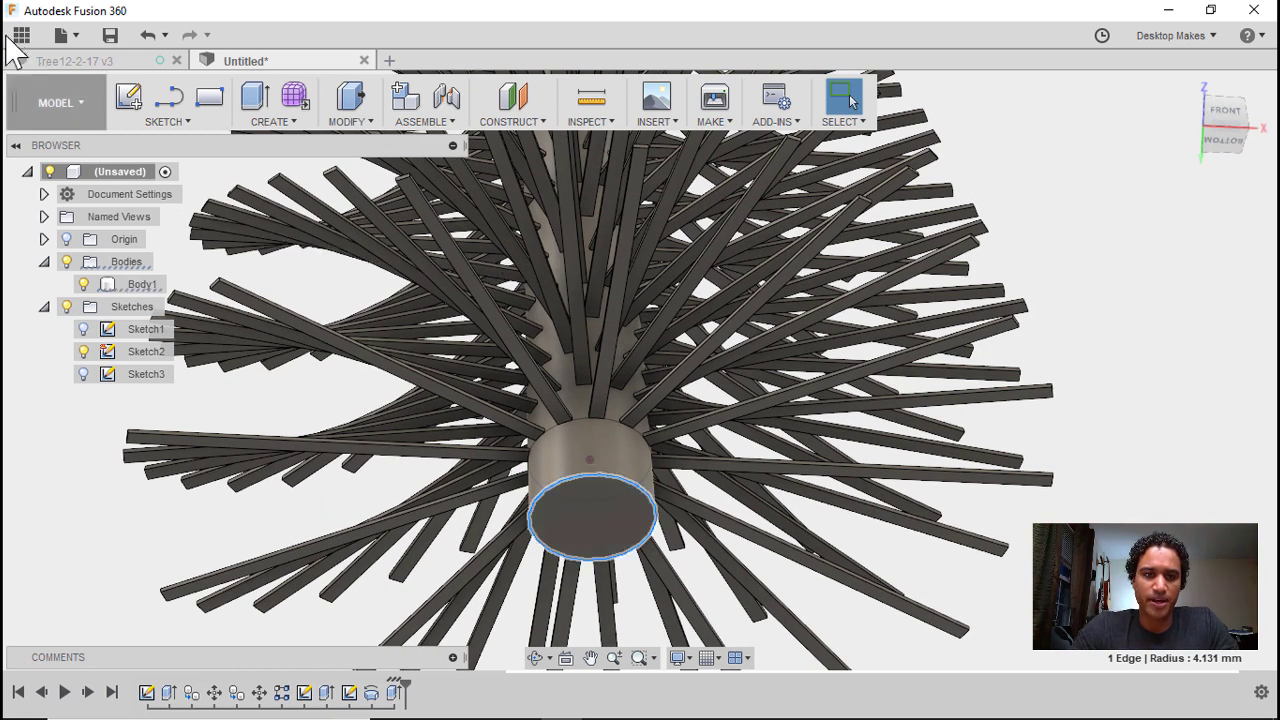
pyautogui.click(128, 96)
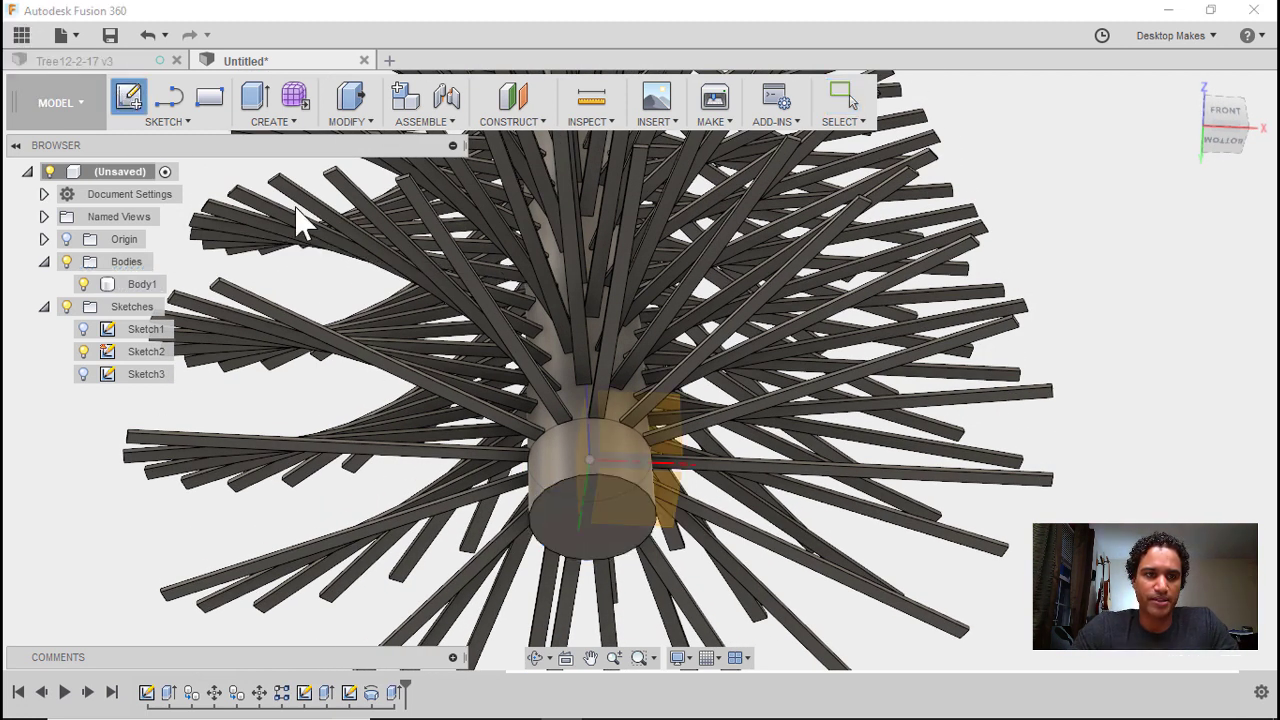
pyautogui.click(610, 524)
pyautogui.press('c')
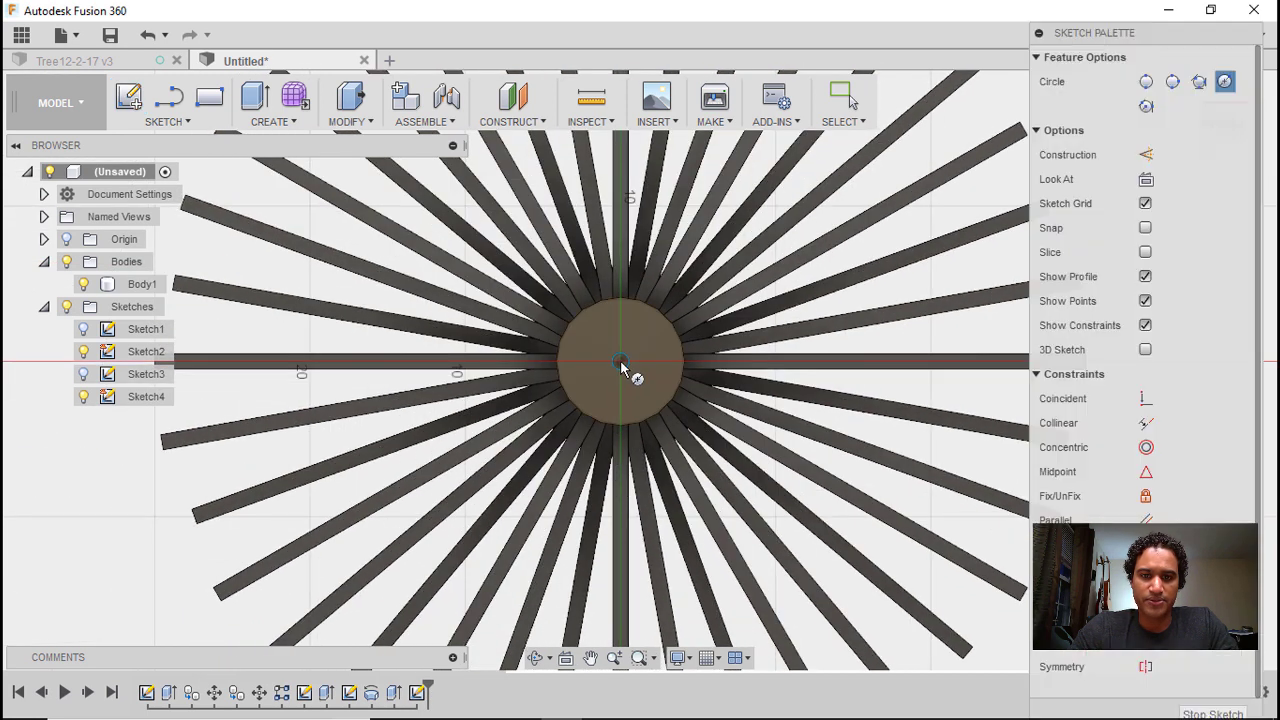
pyautogui.click(620, 360)
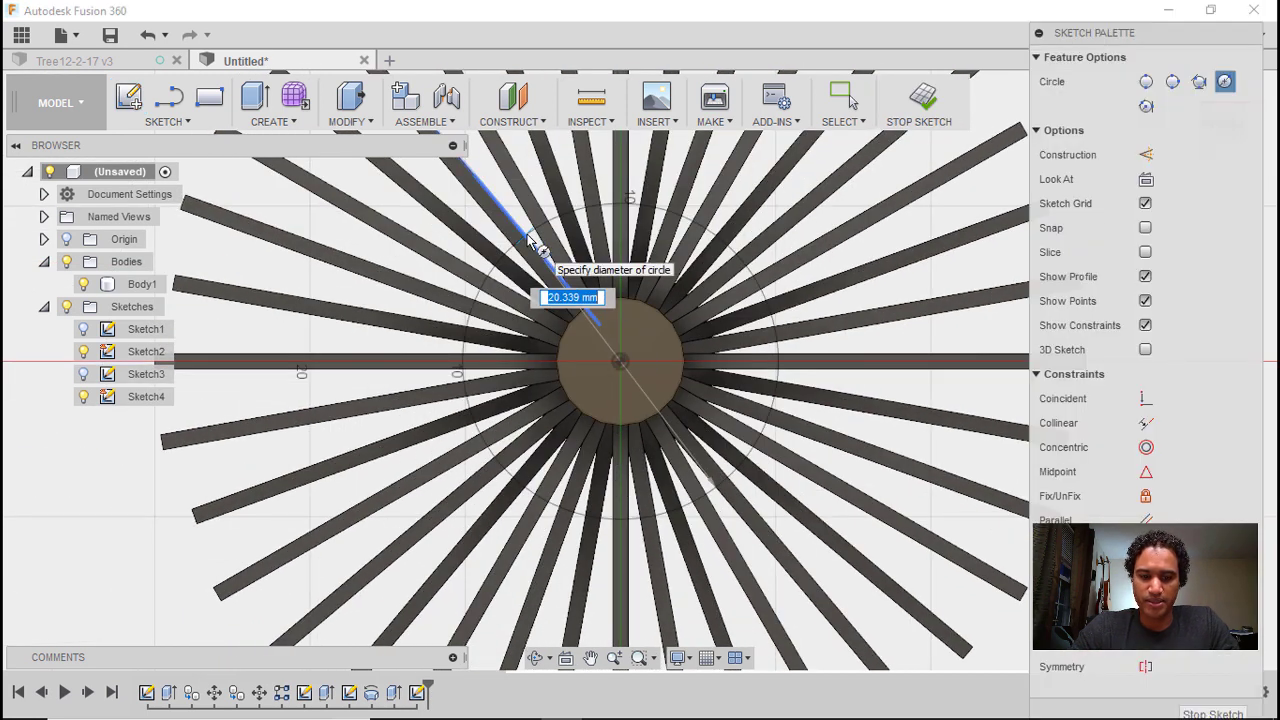
pyautogui.write('20')
pyautogui.press('Return')
pyautogui.press('Escape')
# Step: Extrude the ring profile -0.9 mm as a Join to form the flat base disc
pyautogui.click(580, 279)
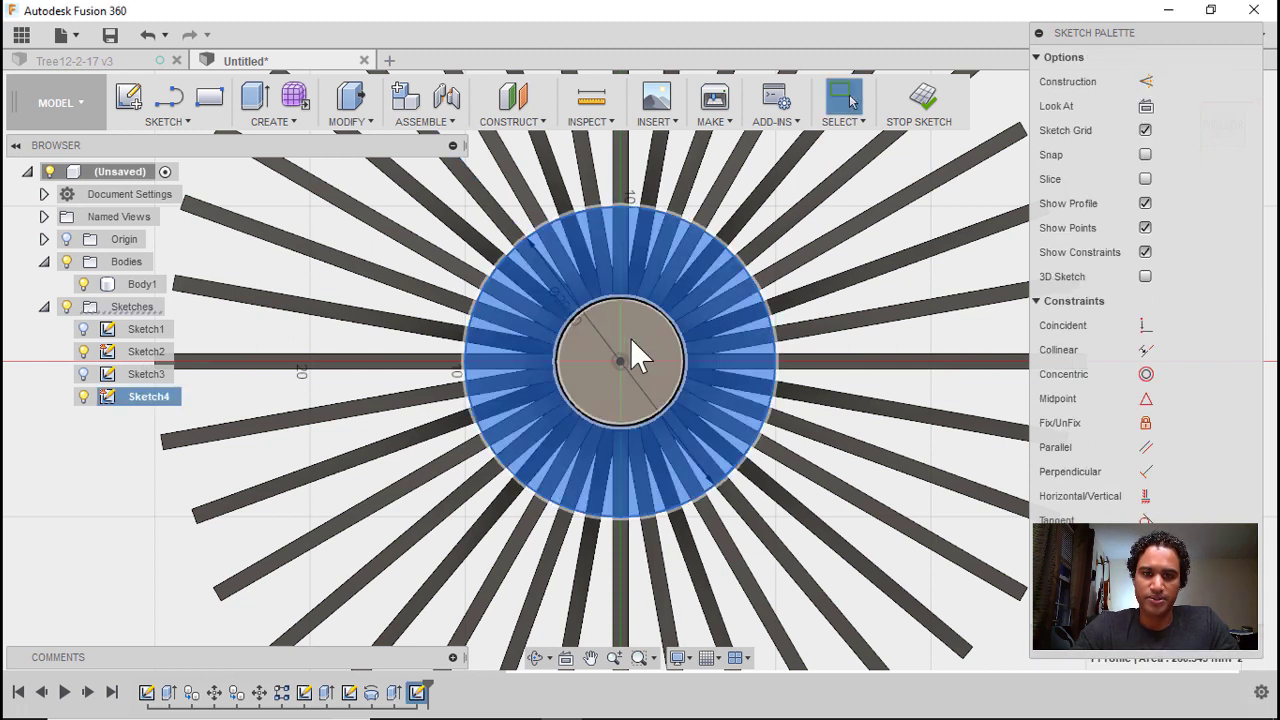
pyautogui.press('e')
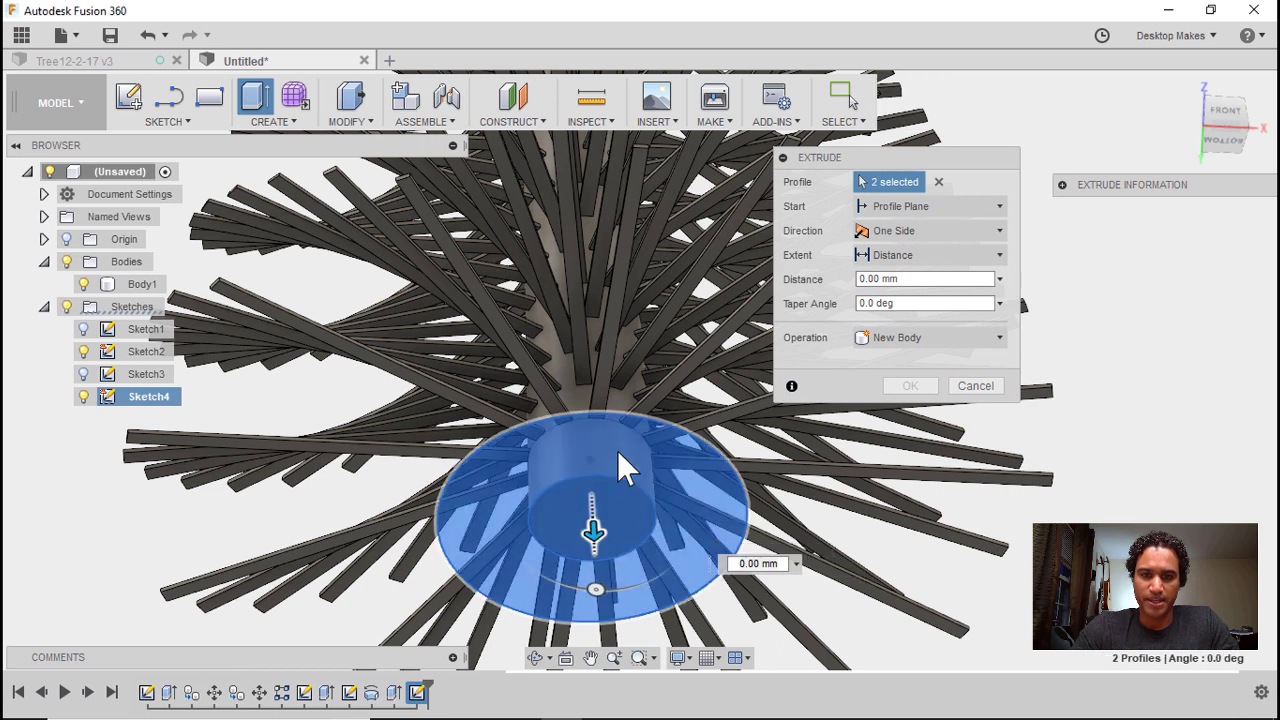
pyautogui.keyDown('shift'); pyautogui.moveTo(617, 450); pyautogui.dragTo(628, 502, button='middle'); pyautogui.keyUp('shift')
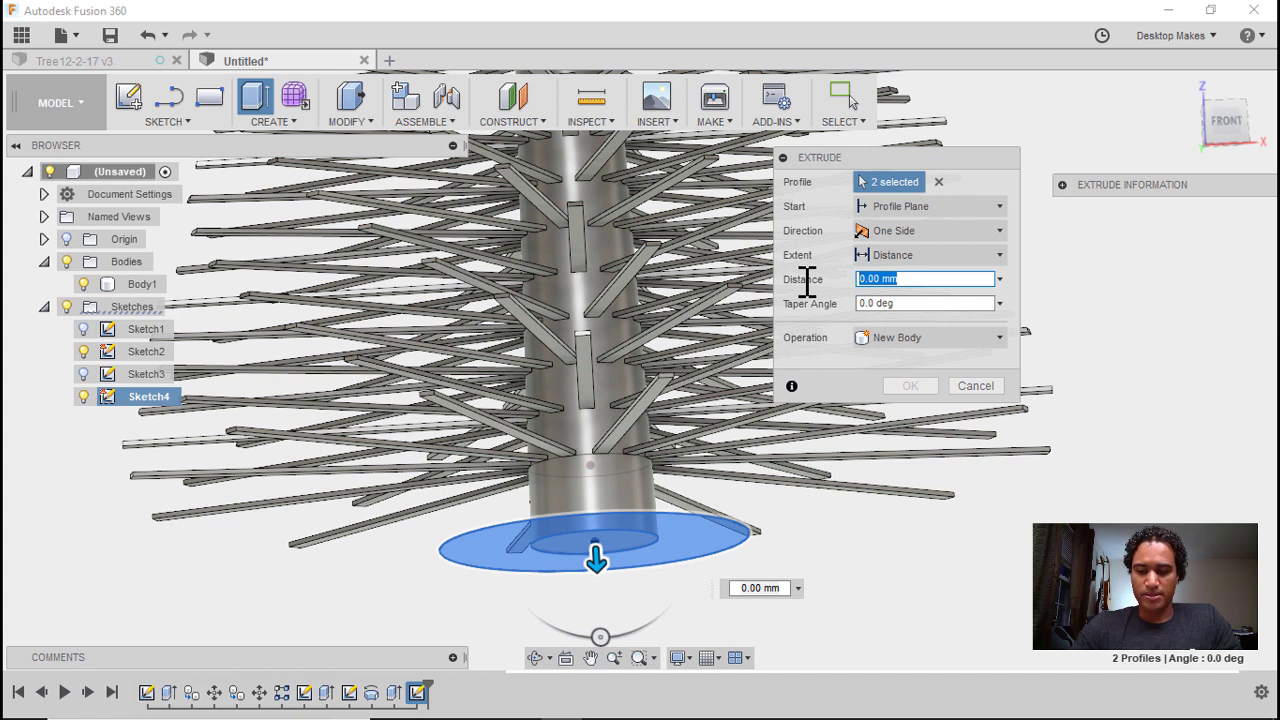
pyautogui.write('.9')
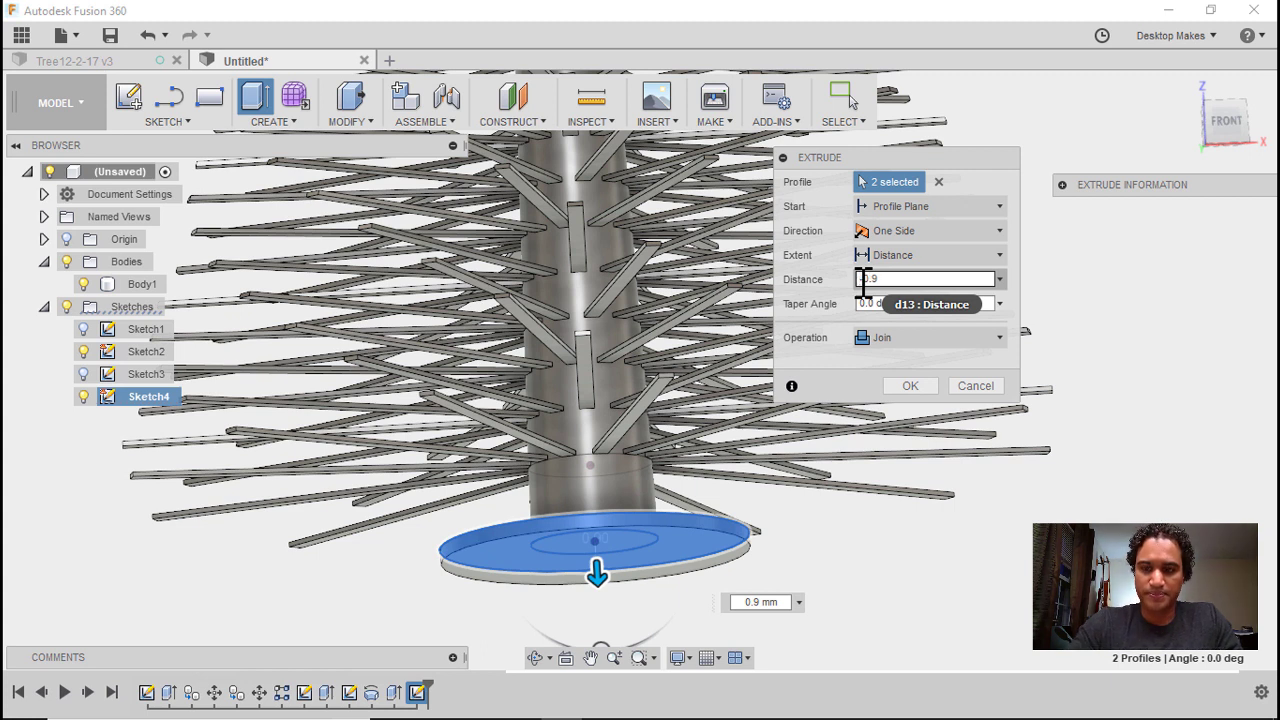
pyautogui.click(862, 279)
pyautogui.write('-')
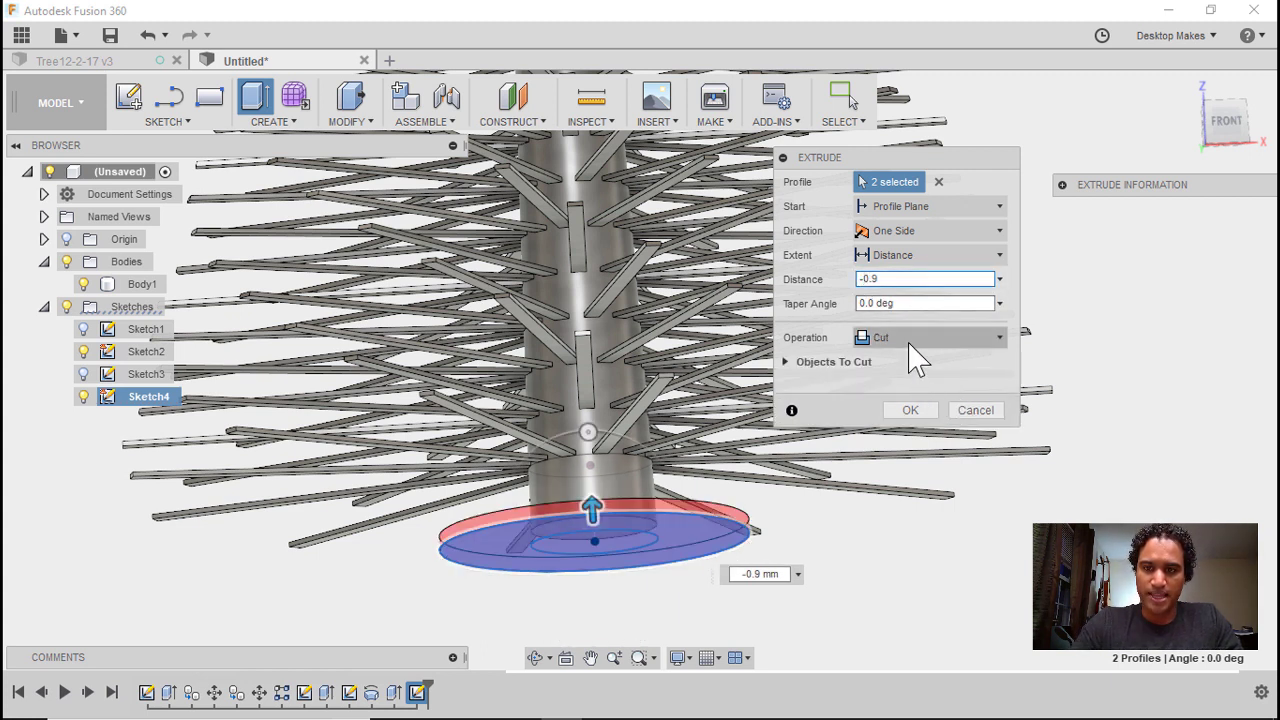
pyautogui.click(916, 340)
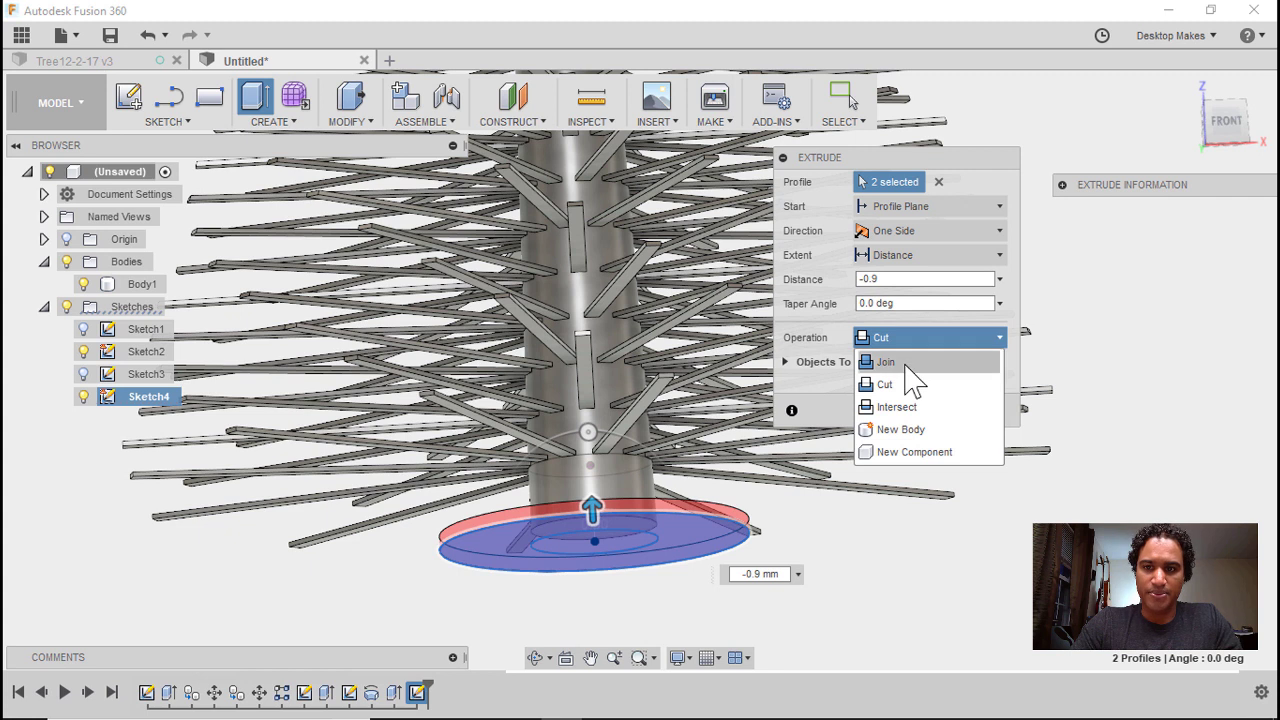
pyautogui.click(912, 364)
pyautogui.click(912, 386)
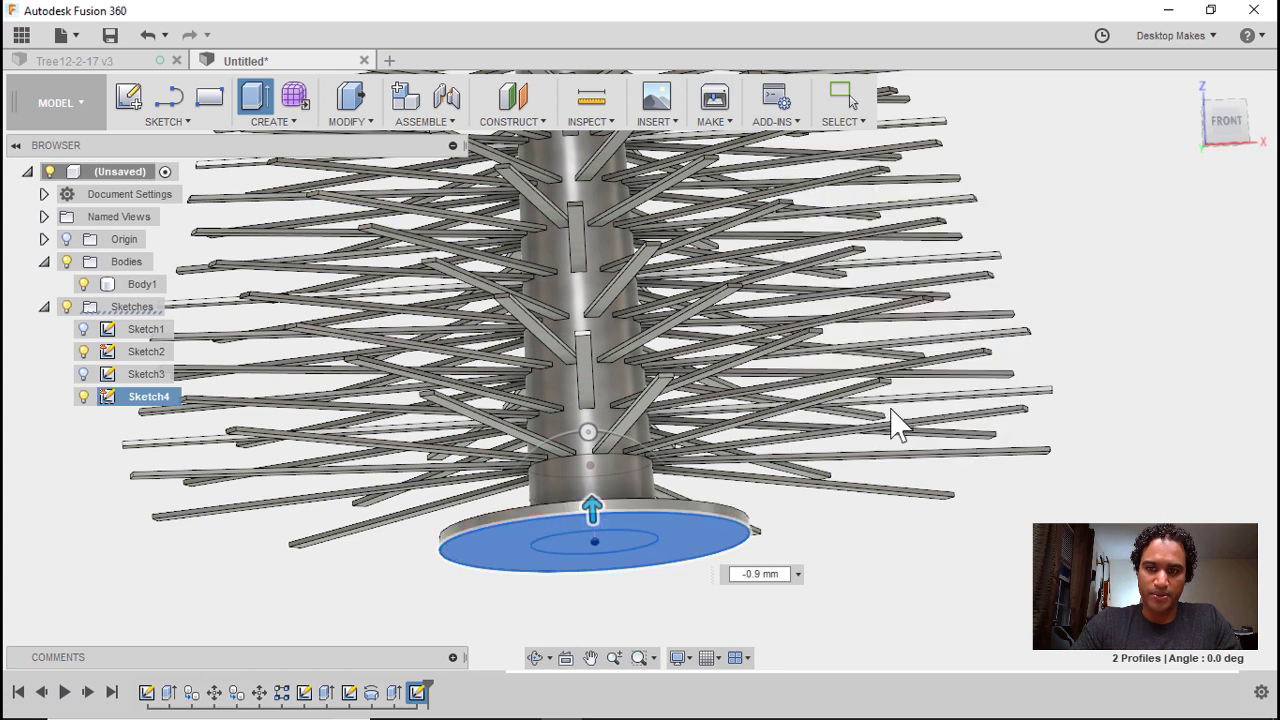
pyautogui.keyDown('shift'); pyautogui.moveTo(790, 460); pyautogui.dragTo(749, 509, button='middle'); pyautogui.keyUp('shift')
# Step: Fillet the edge where the trunk meets the base with a 3 mm radius
pyautogui.scroll(3, 578, 600)
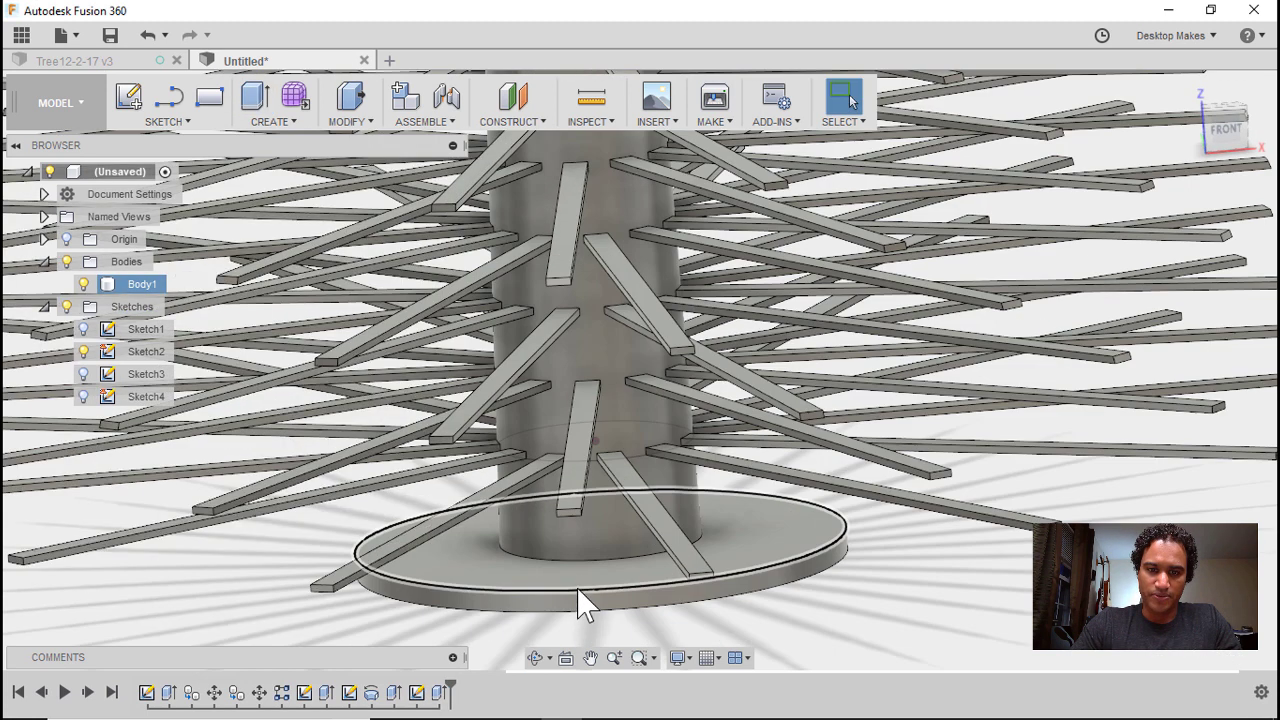
pyautogui.press('f')
pyautogui.click(576, 561)
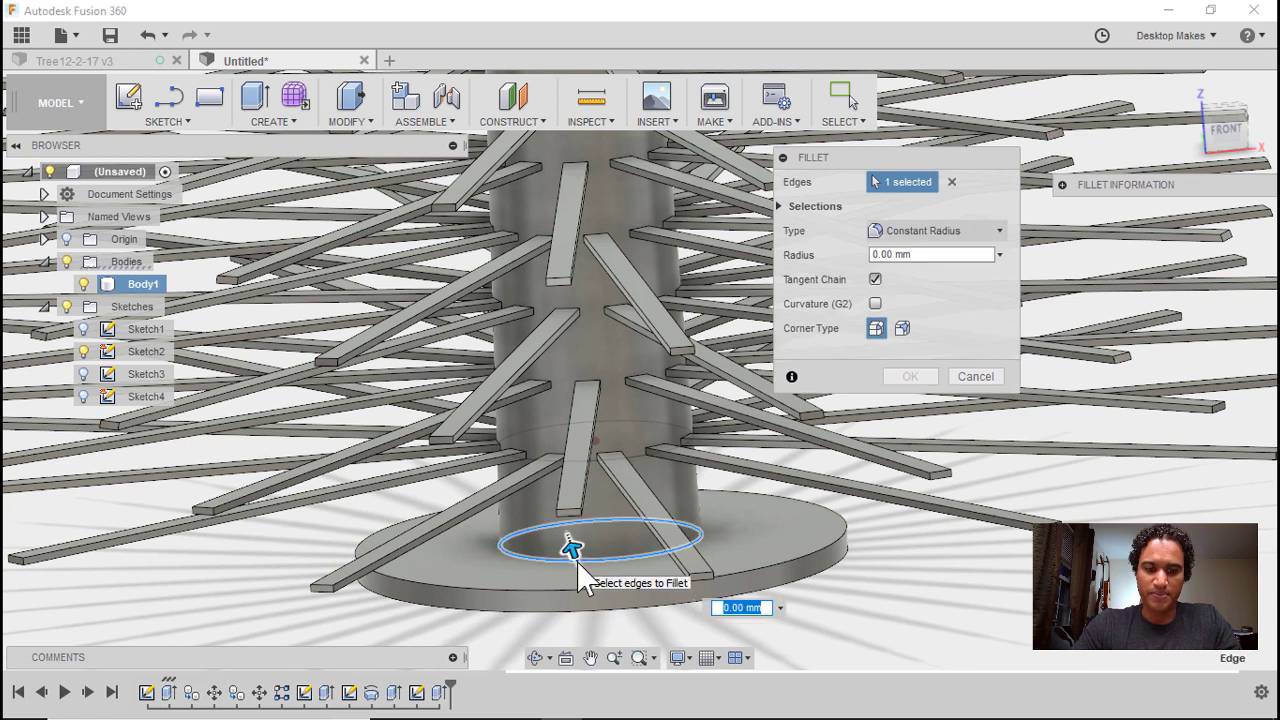
pyautogui.write('3')
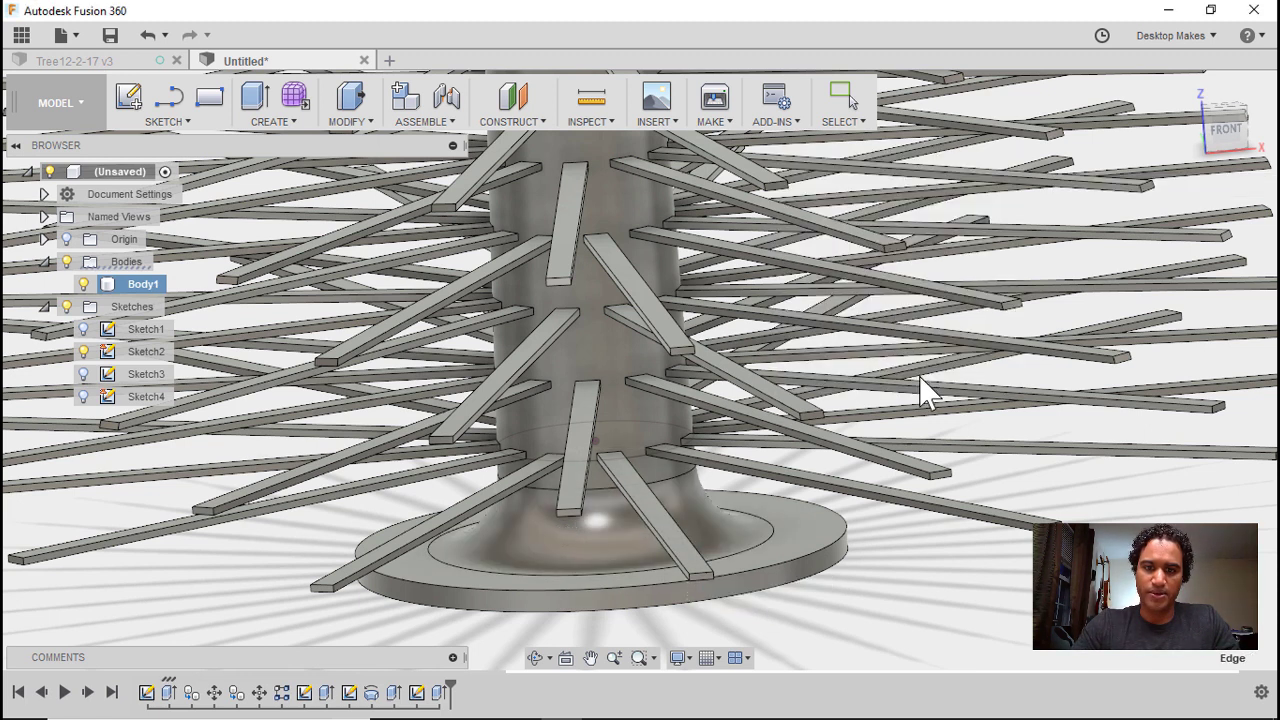
pyautogui.scroll(-10, 886, 443)
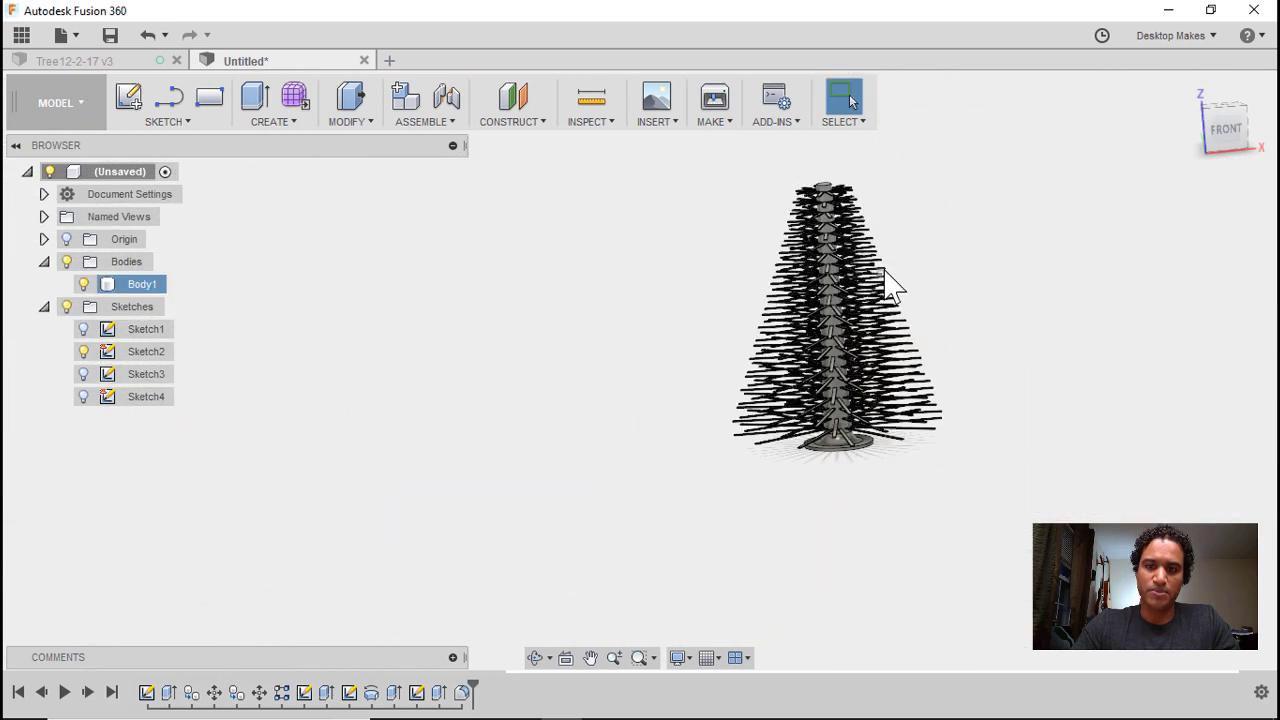
pyautogui.scroll(10, 877, 301)
# Step: Chamfer the top edge of the trunk by 1 mm
pyautogui.click(405, 220)
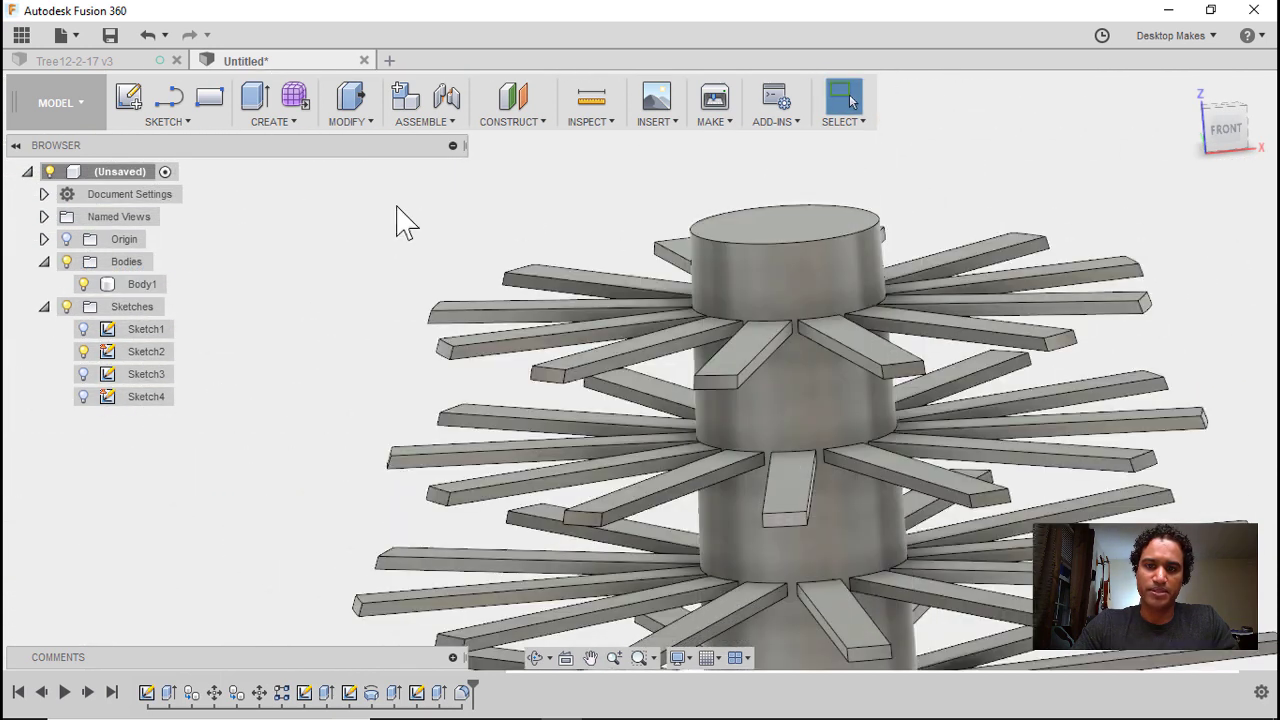
pyautogui.click(347, 112)
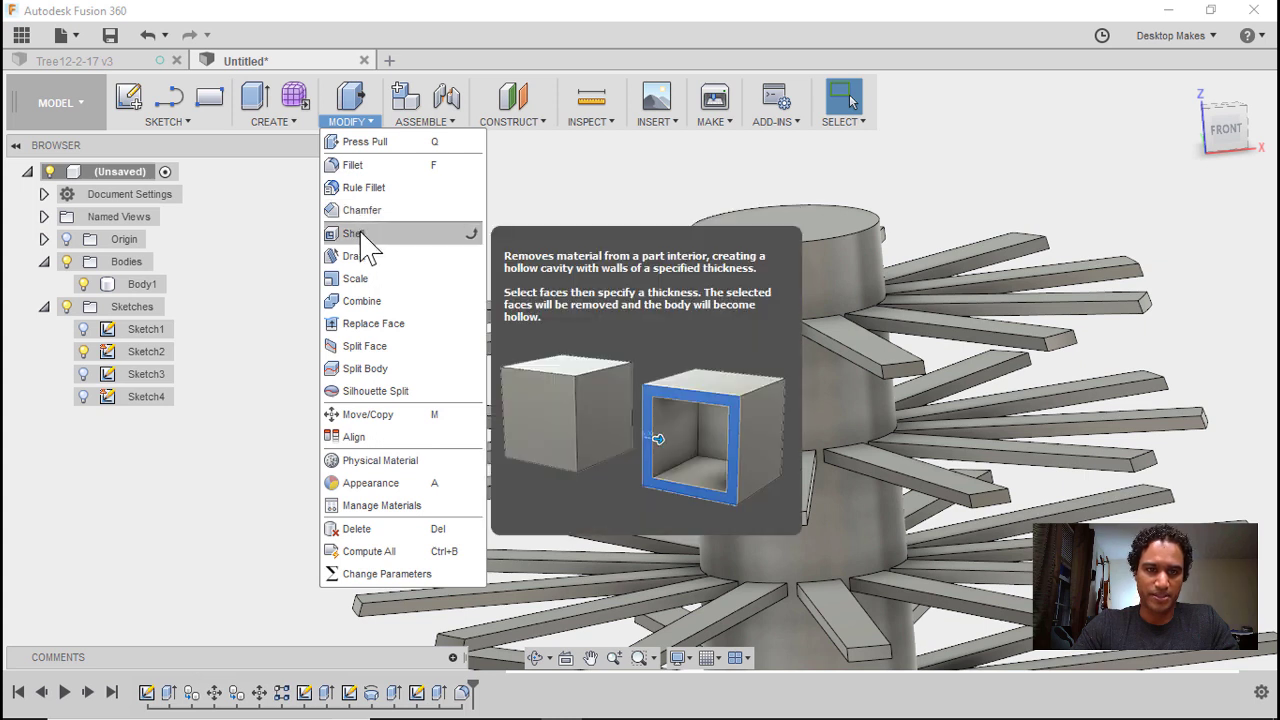
pyautogui.click(372, 212)
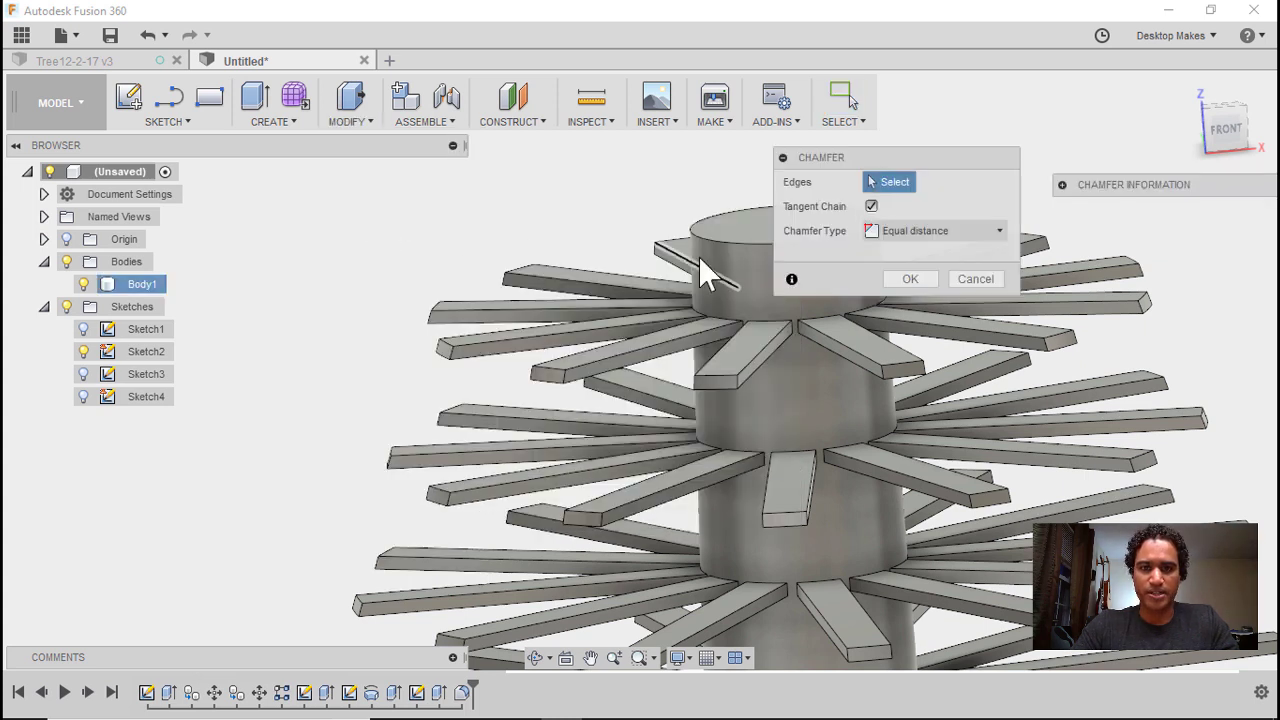
pyautogui.click(712, 239)
pyautogui.keyDown('shift'); pyautogui.moveTo(571, 266); pyautogui.dragTo(478, 265, button='middle'); pyautogui.keyUp('shift')
pyautogui.write('1')
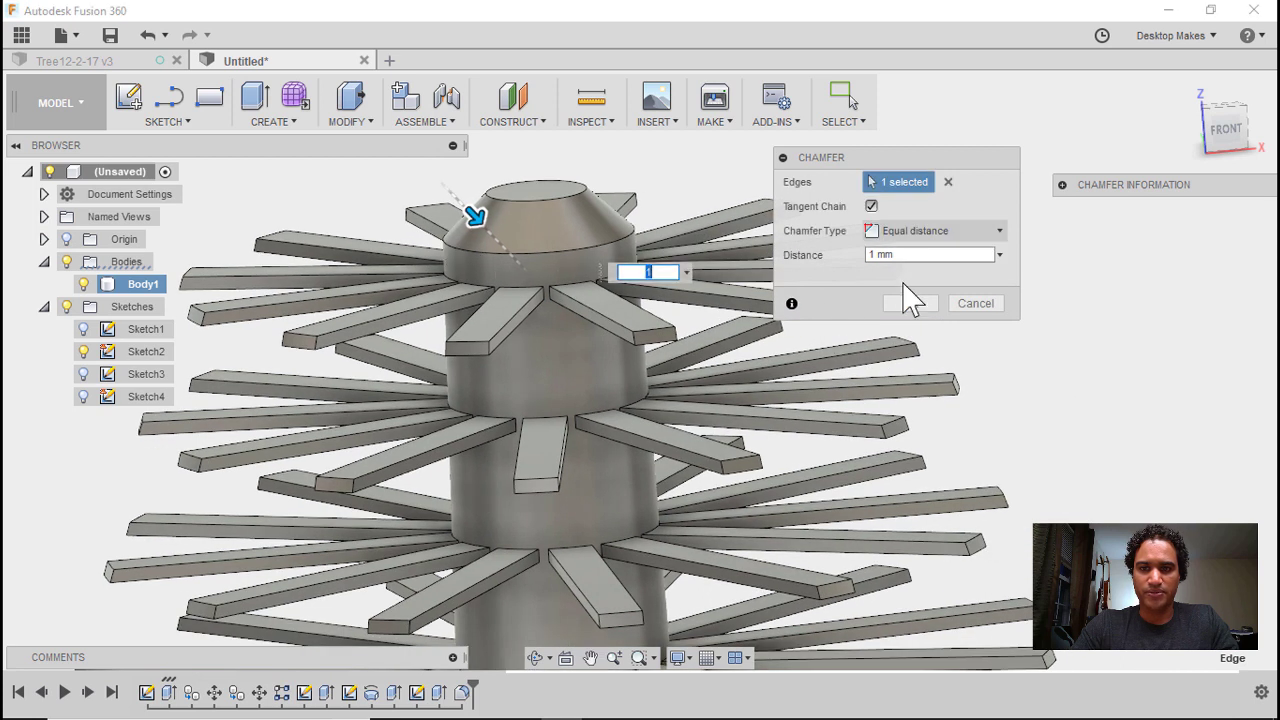
pyautogui.click(912, 306)
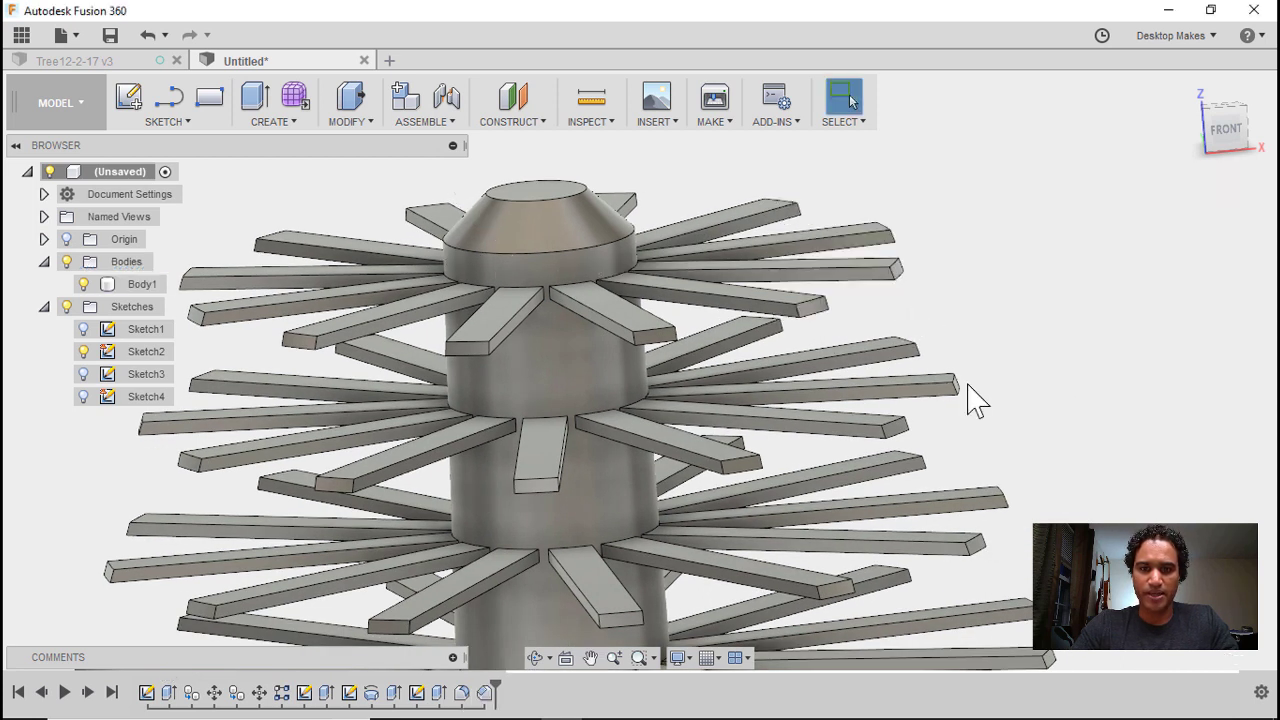
pyautogui.scroll(-5, 929, 366)
pyautogui.scroll(-5, 889, 286)
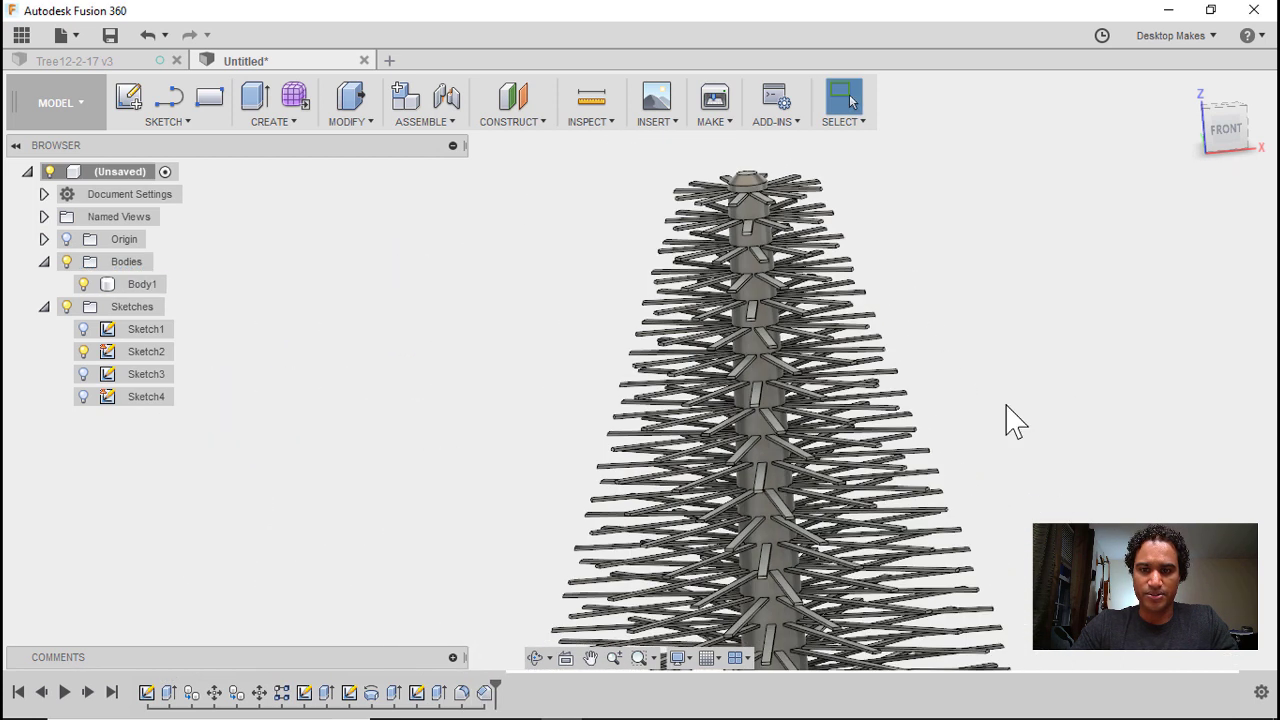
# Step: Centre the sliced tree in view and check the 0.3 mm layer height in Layer settings
pyautogui.moveTo(1066, 509); pyautogui.dragTo(680, 385, button='middle')
pyautogui.keyDown('shift'); pyautogui.moveTo(680, 385); pyautogui.dragTo(650, 390, button='middle'); pyautogui.keyUp('shift')
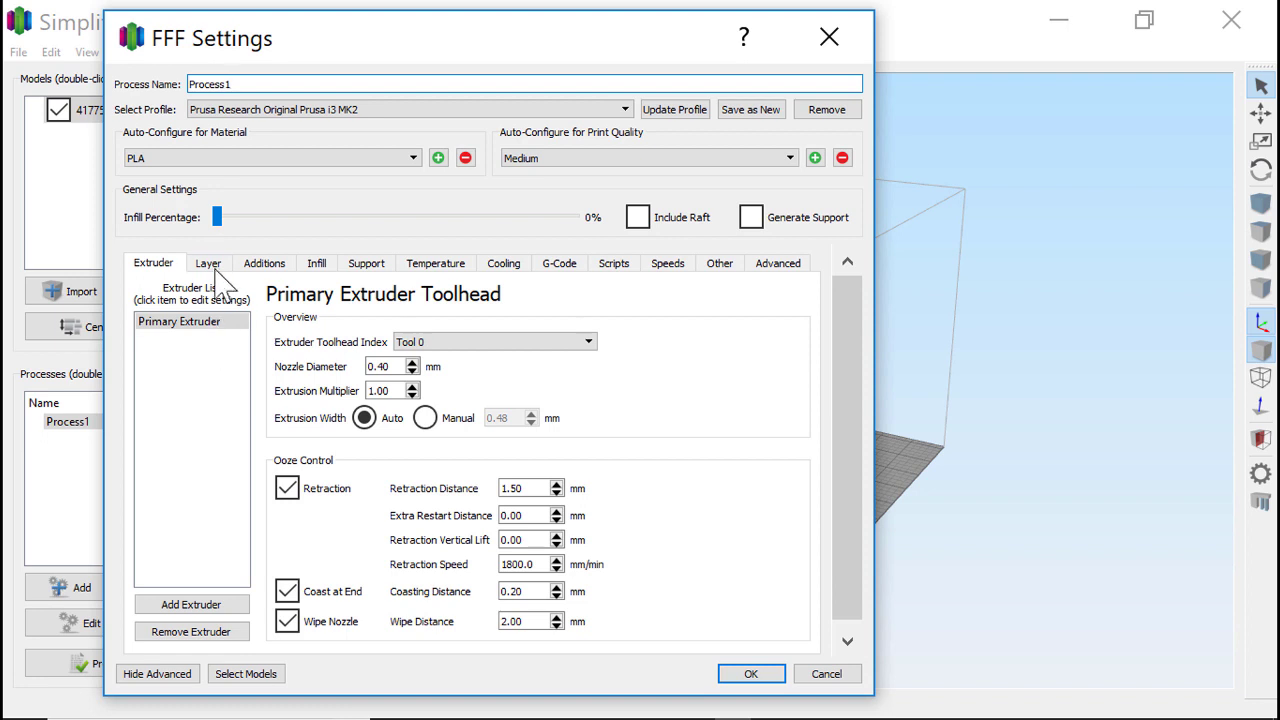
pyautogui.click(208, 264)
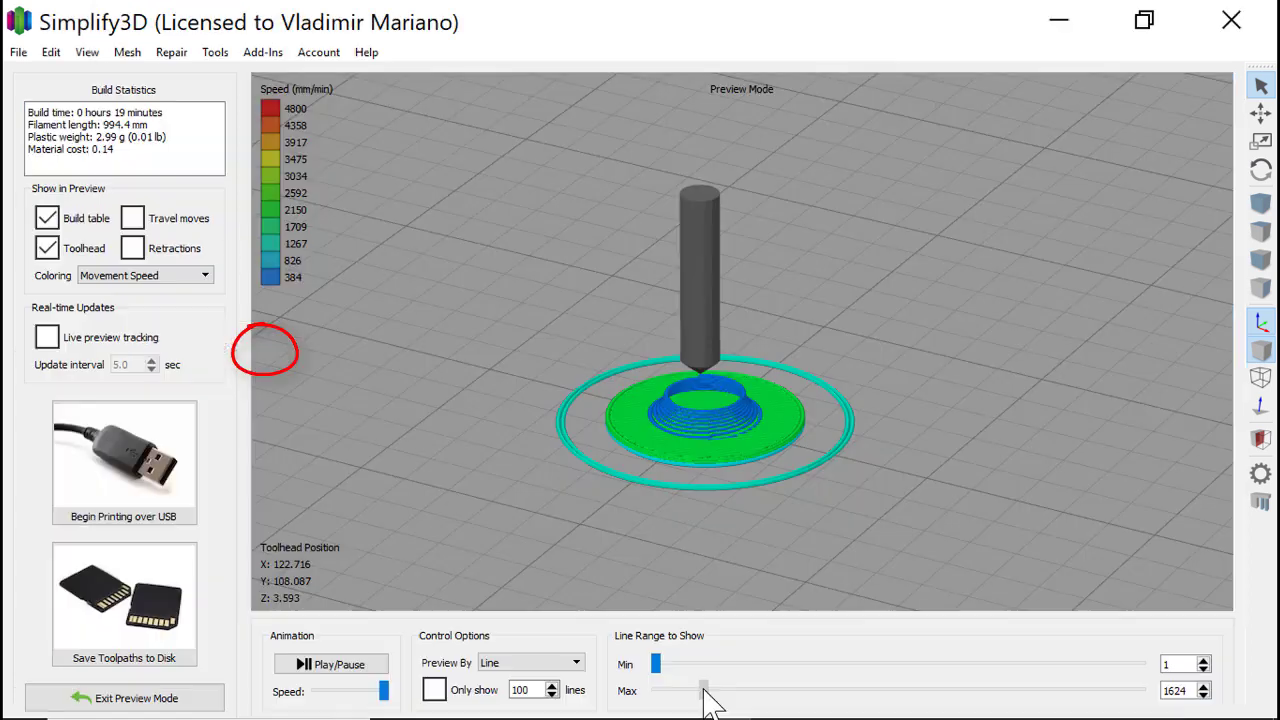
# Step: Play the toolpath preview animation and extend the range to all 254 layers
pyautogui.moveTo(704, 690); pyautogui.dragTo(716, 690)
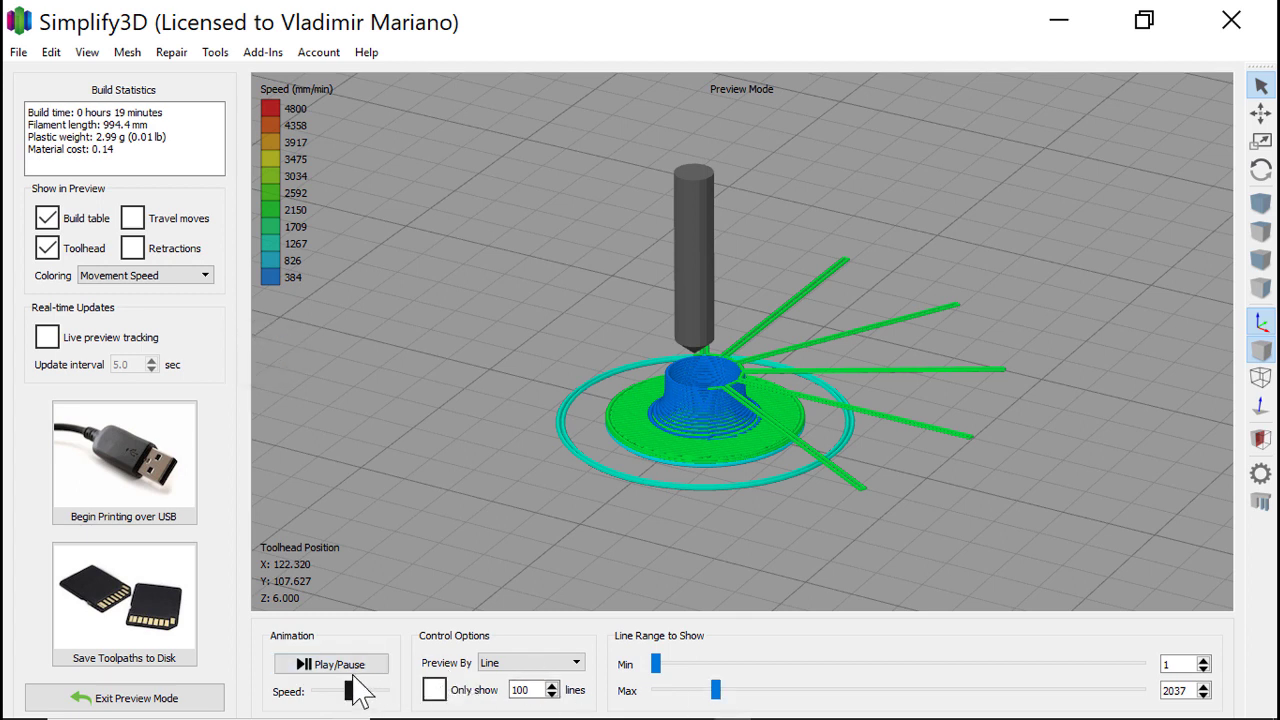
pyautogui.click(357, 664)
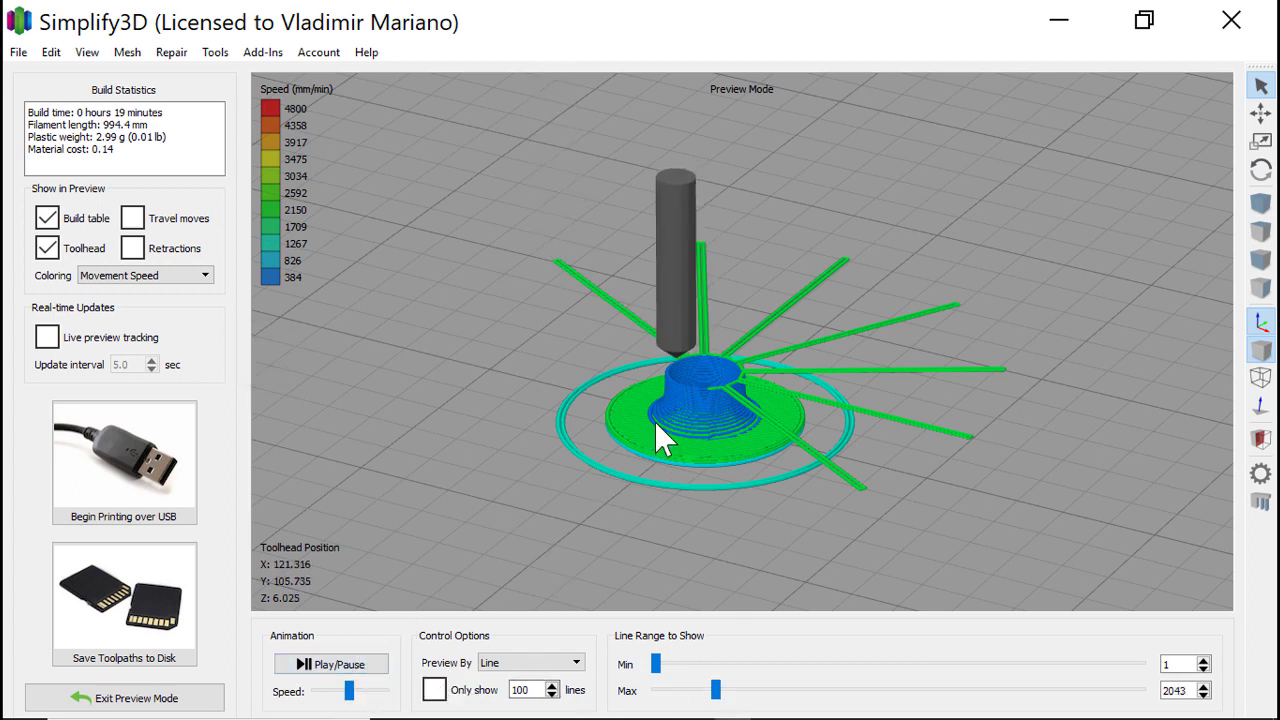
pyautogui.scroll(3, 715, 400)
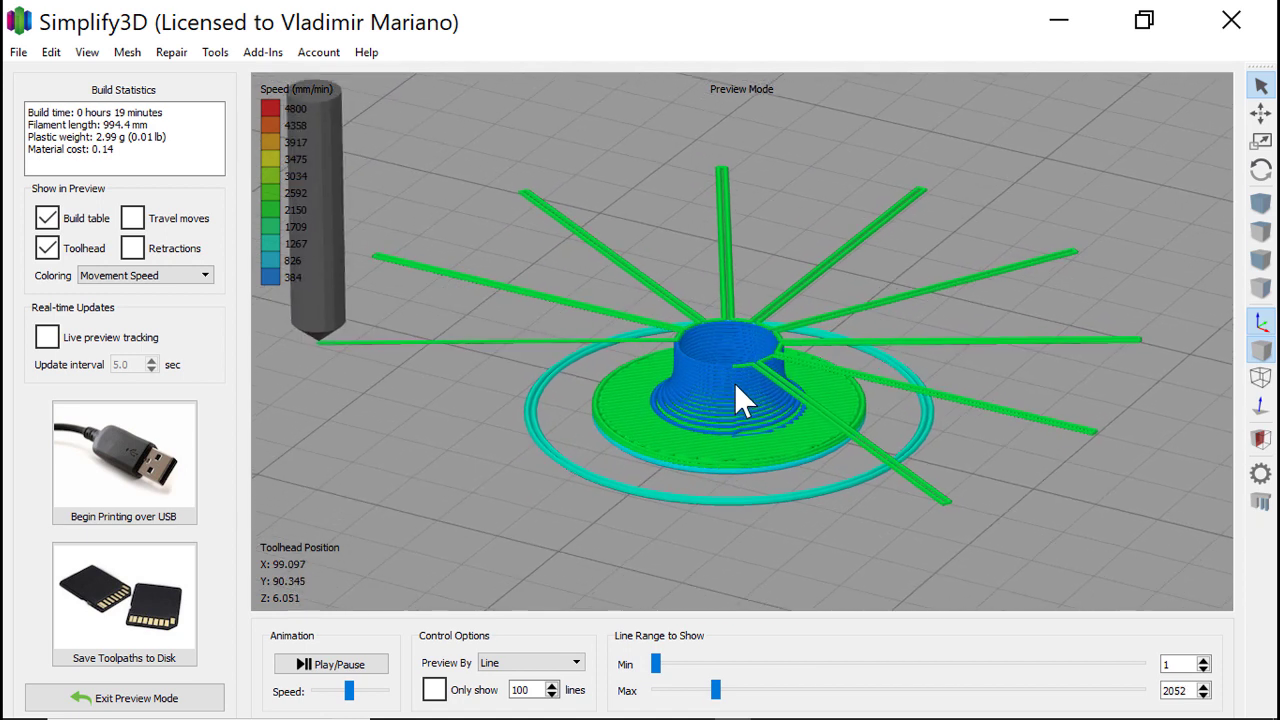
pyautogui.scroll(2, 743, 363)
pyautogui.scroll(3, 789, 345)
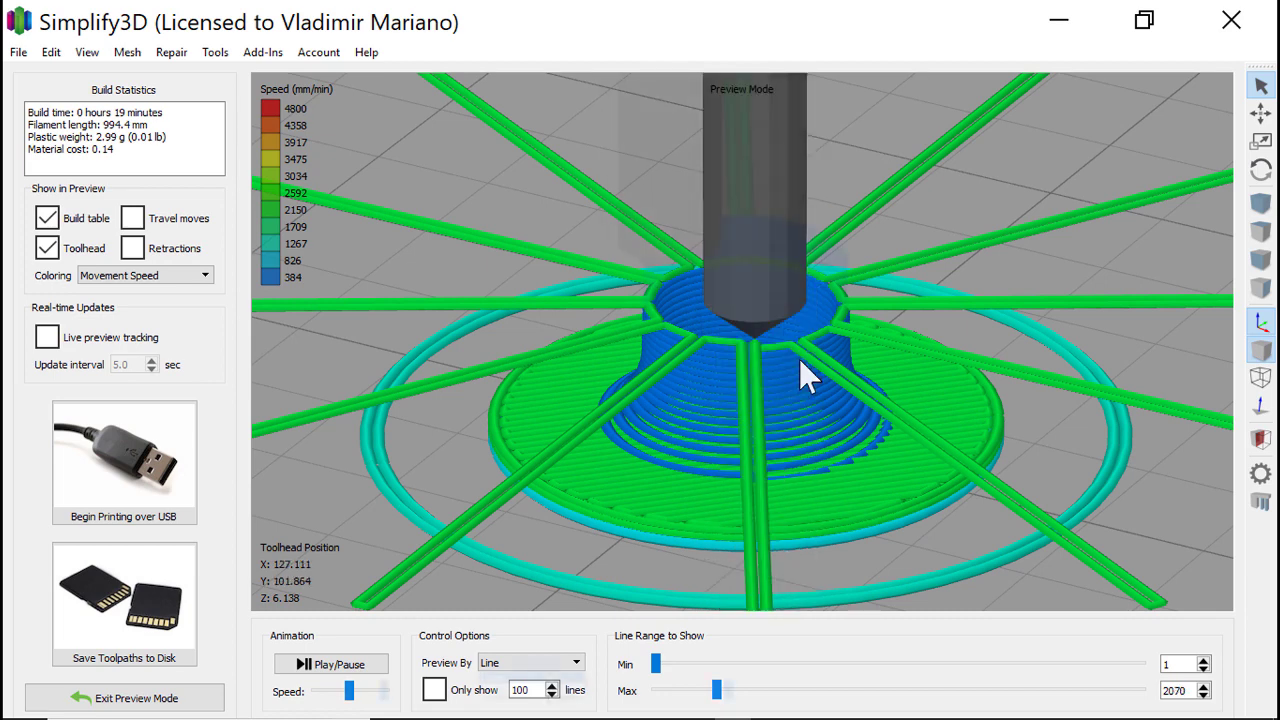
pyautogui.scroll(-8, 655, 395)
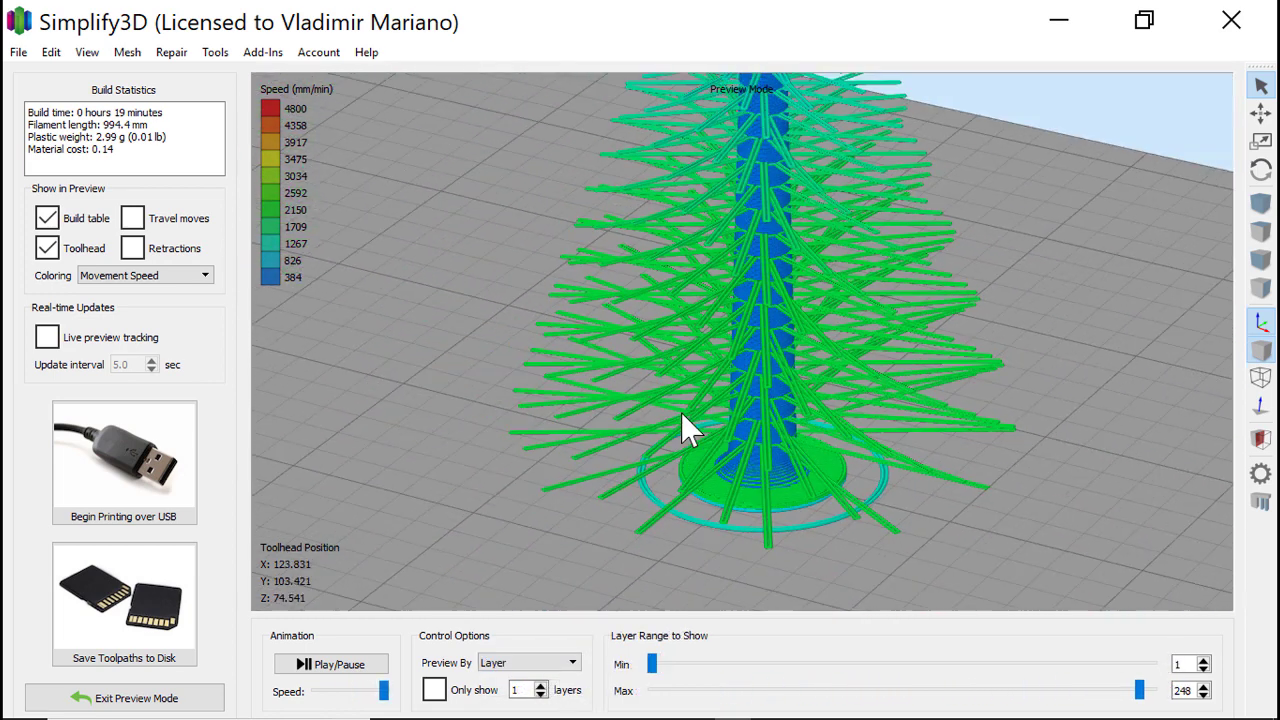
pyautogui.scroll(-5, 680, 411)
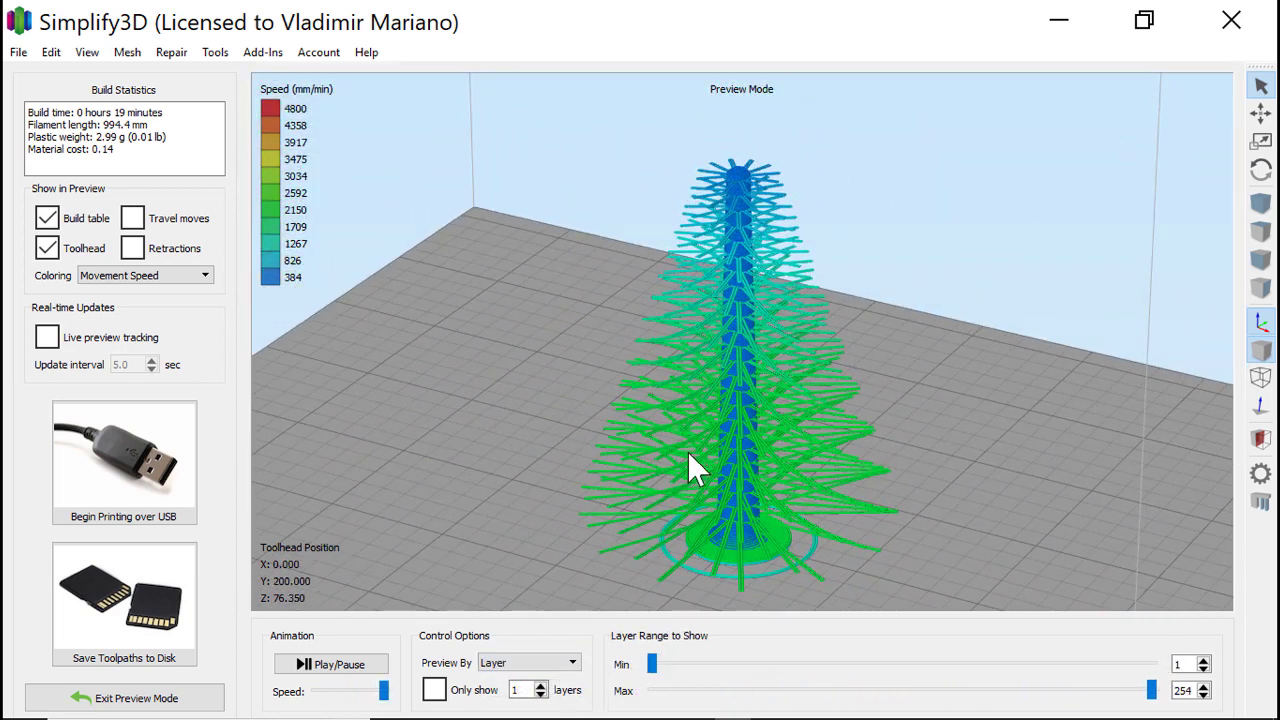